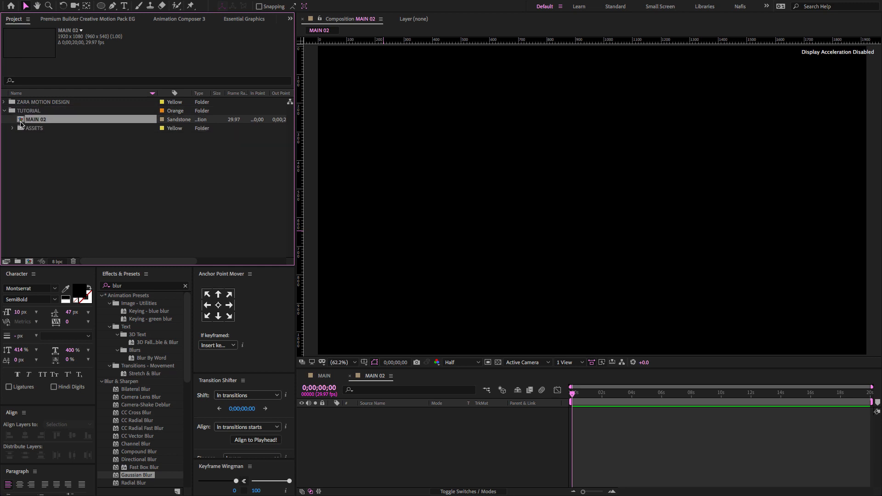
Step: Examine the image files inside the ASSETS folder one by one
{"action": "left_click", "coordinate": [13, 128]}
{"action": "left_click", "coordinate": [38, 137]}
{"action": "left_click", "coordinate": [40, 146]}
{"action": "left_click", "coordinate": [40, 165]}
{"action": "left_click", "coordinate": [41, 155]}
{"action": "left_click", "coordinate": [43, 146]}
{"action": "left_click", "coordinate": [45, 154]}
{"action": "left_click", "coordinate": [45, 164]}
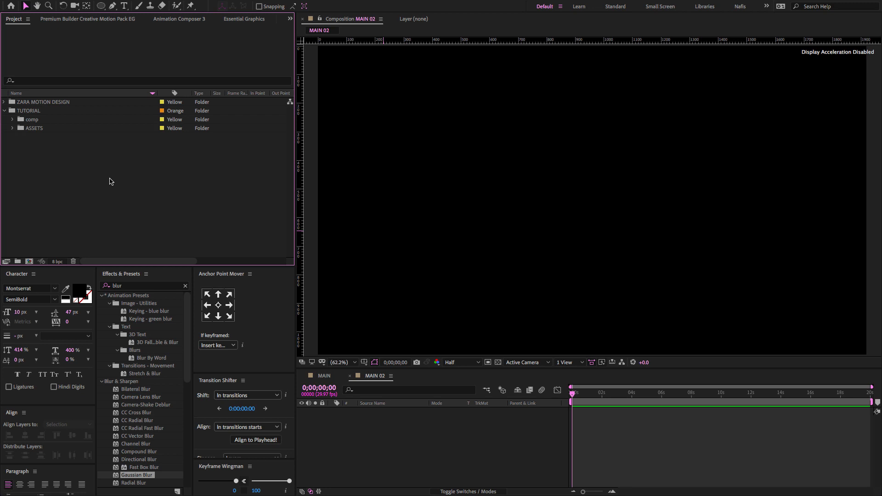
Step: Create a 1920 x 1080 composition named [MAIN BG 01] with the Custom preset and store it in the comp folder
{"action": "left_click", "coordinate": [29, 261]}
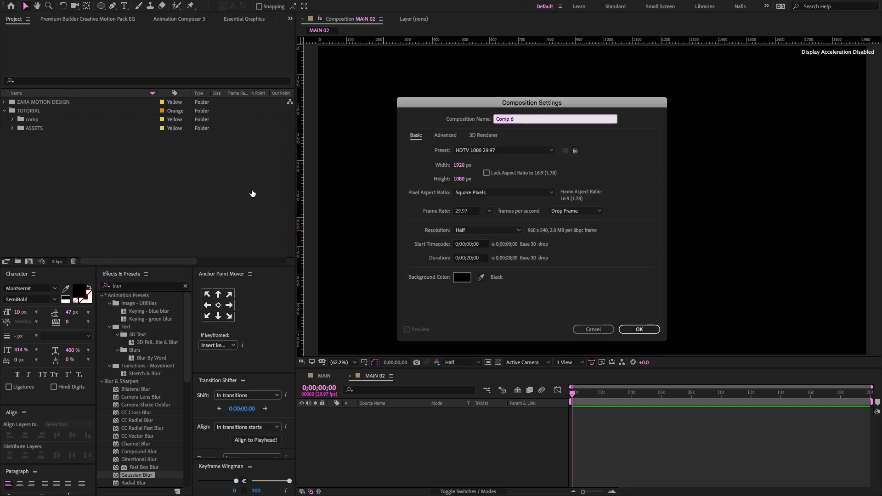
{"action": "key", "text": "BackSpace"}
{"action": "type", "text": "MAIN BG 01]"}
{"action": "key", "text": "Home"}
{"action": "type", "text": "["}
{"action": "left_click", "coordinate": [515, 154]}
{"action": "left_click", "coordinate": [505, 160]}
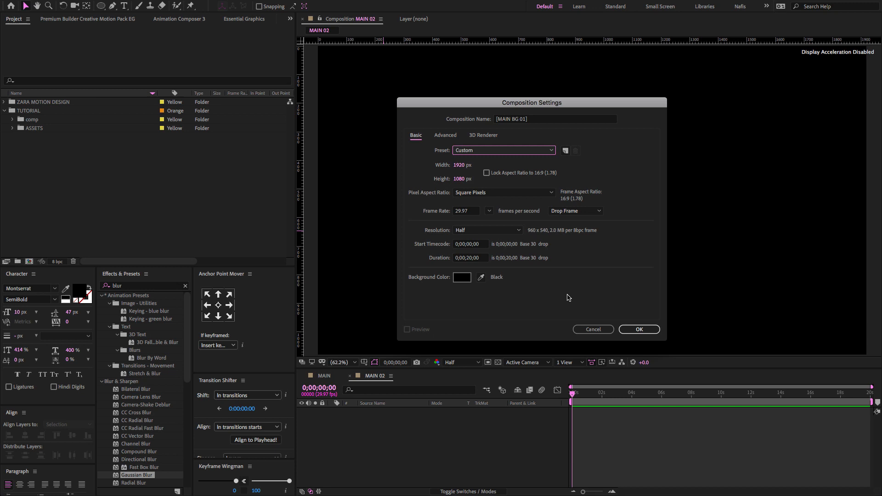
{"action": "left_click", "coordinate": [640, 329]}
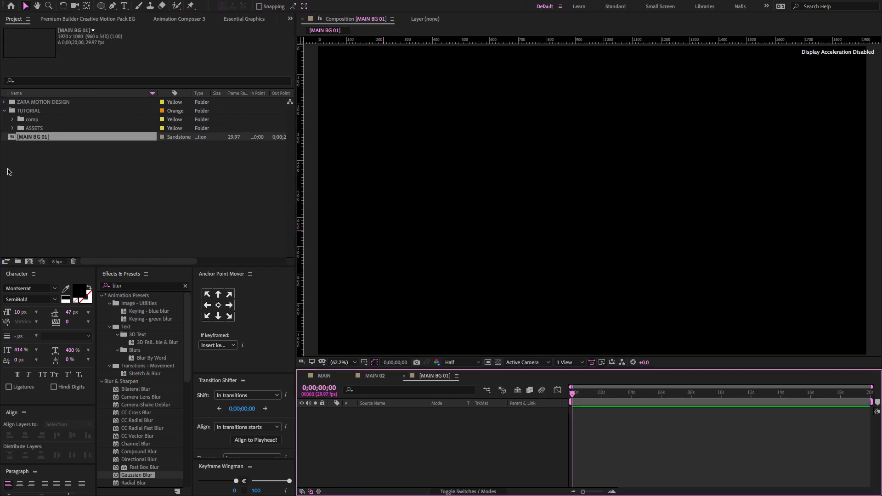
{"action": "left_click_drag", "start_coordinate": [31, 140], "coordinate": [37, 123]}
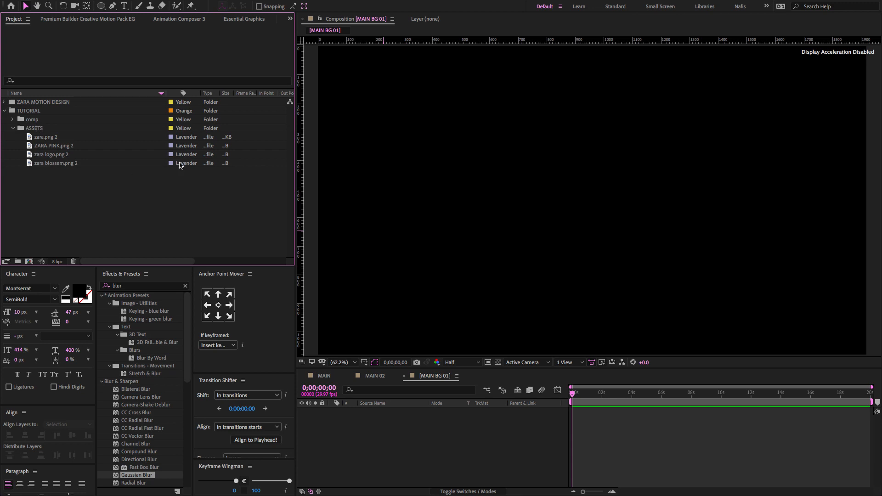
Step: Add a white 1920 x 1080 solid layer to the [MAIN BG 01] composition
{"action": "right_click", "coordinate": [423, 437]}
{"action": "mouse_move", "coordinate": [440, 397]}
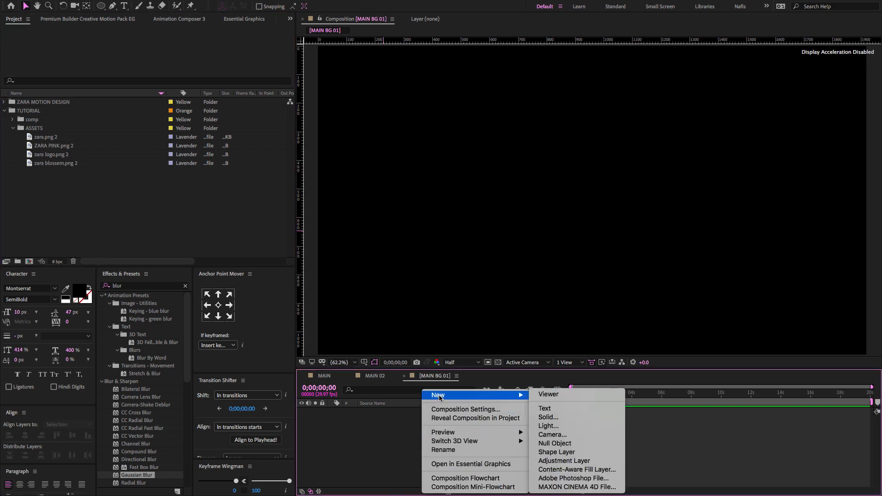
{"action": "left_click", "coordinate": [558, 417]}
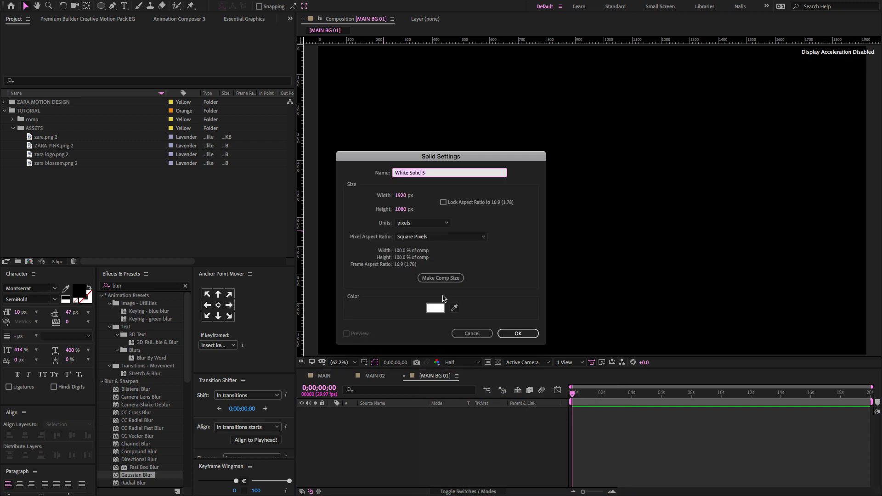
{"action": "left_click", "coordinate": [520, 334]}
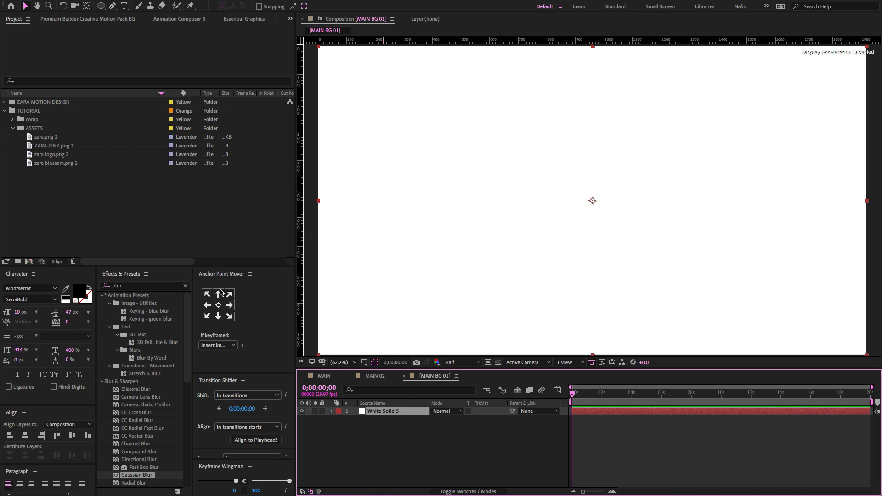
Step: Find the Gradient Ramp effect and apply it to the white solid, with viewer refresh enabled
{"action": "left_click", "coordinate": [185, 285]}
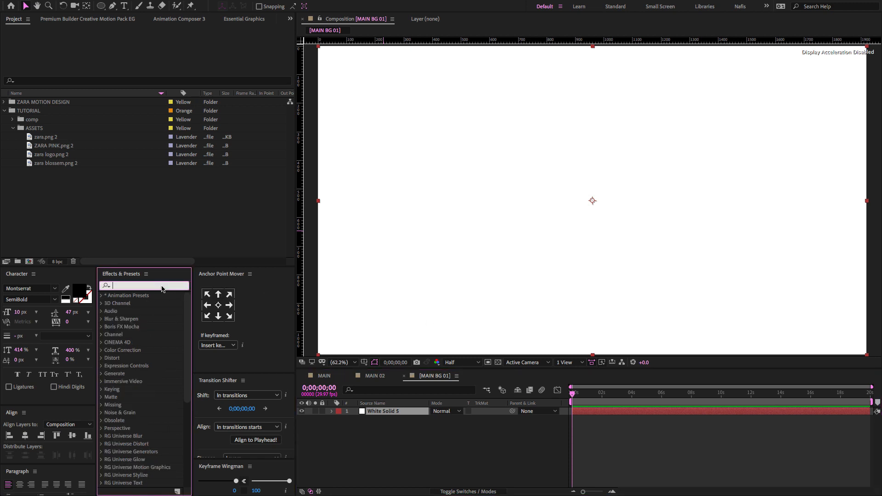
{"action": "type", "text": "RAMP"}
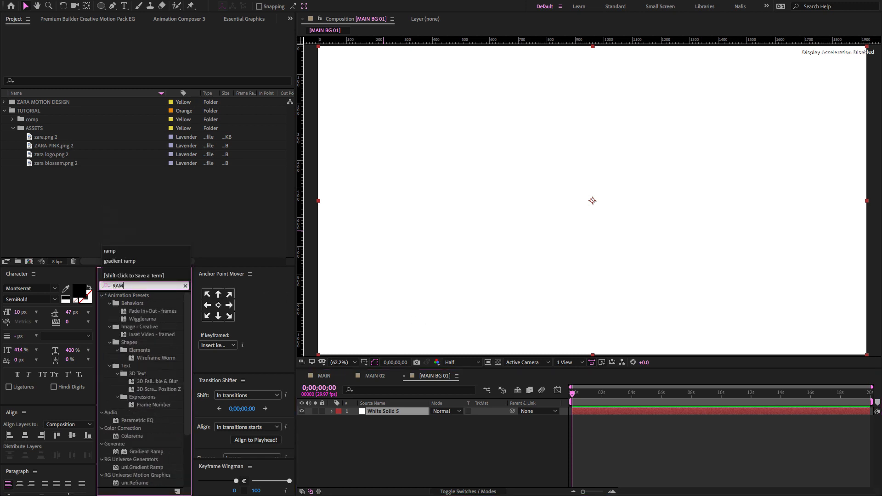
{"action": "left_click_drag", "start_coordinate": [160, 308], "coordinate": [400, 413]}
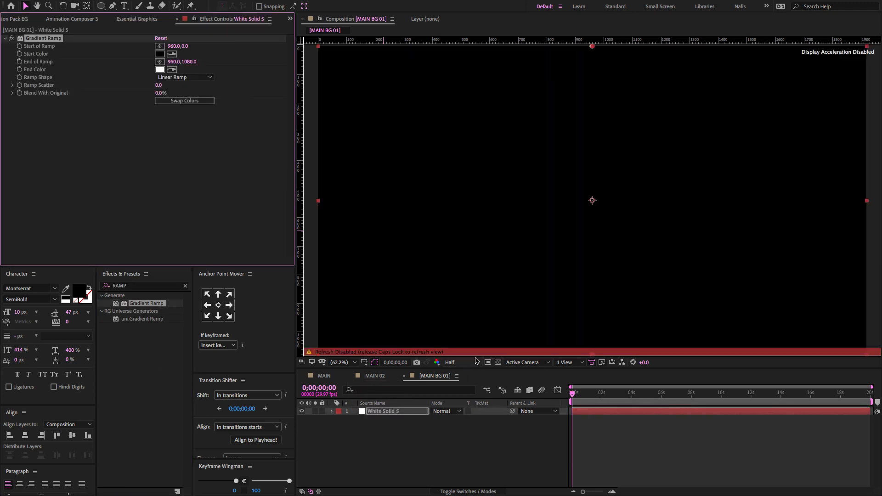
{"action": "key", "text": "Caps_Lock"}
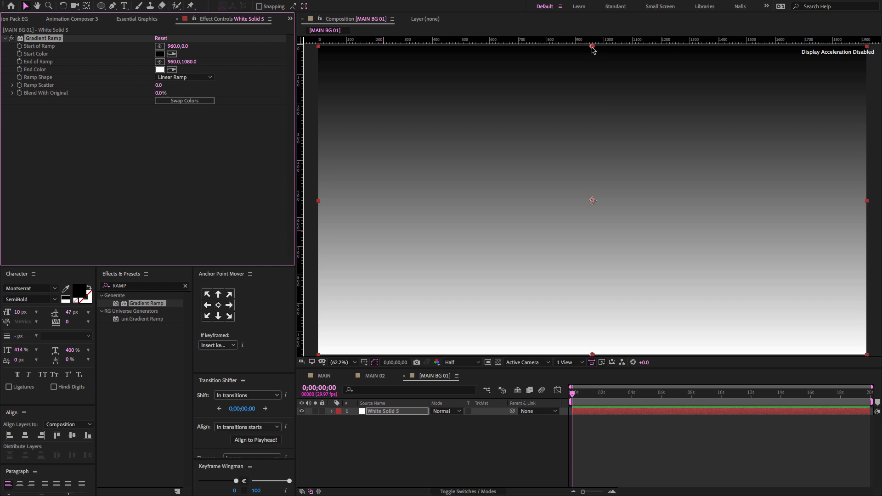
Step: Move the gradient's start point to about the composition's center and set the ramp shape to Radial Ramp
{"action": "left_click_drag", "start_coordinate": [592, 47], "coordinate": [591, 202]}
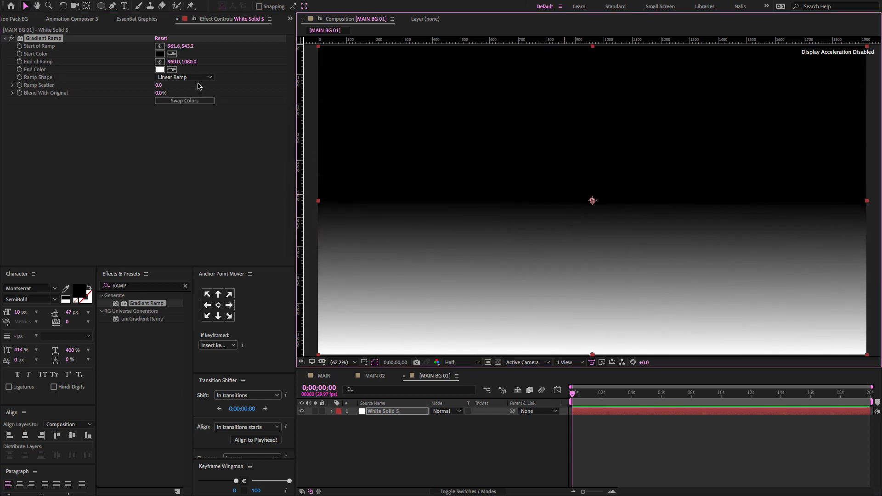
{"action": "left_click", "coordinate": [184, 78]}
{"action": "left_click", "coordinate": [185, 97]}
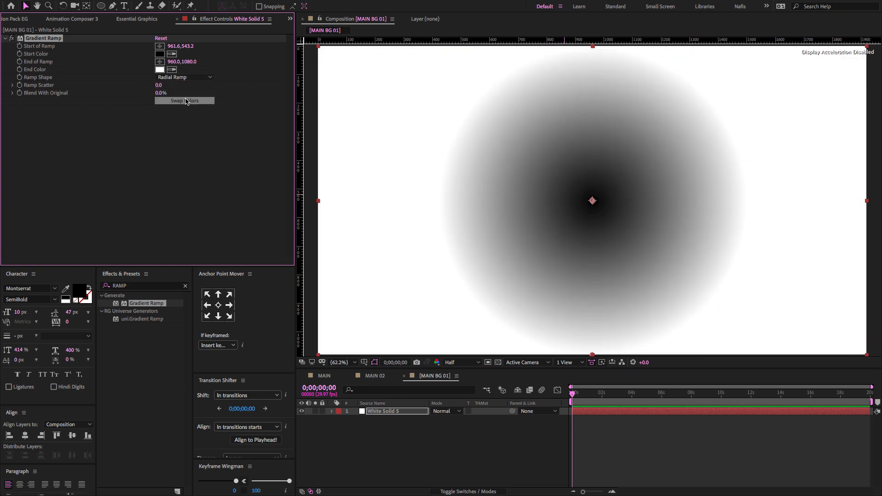
Step: Show the ZARA PINK.png 2 footage in its own viewer beside the composition as a color reference
{"action": "left_click", "coordinate": [290, 19]}
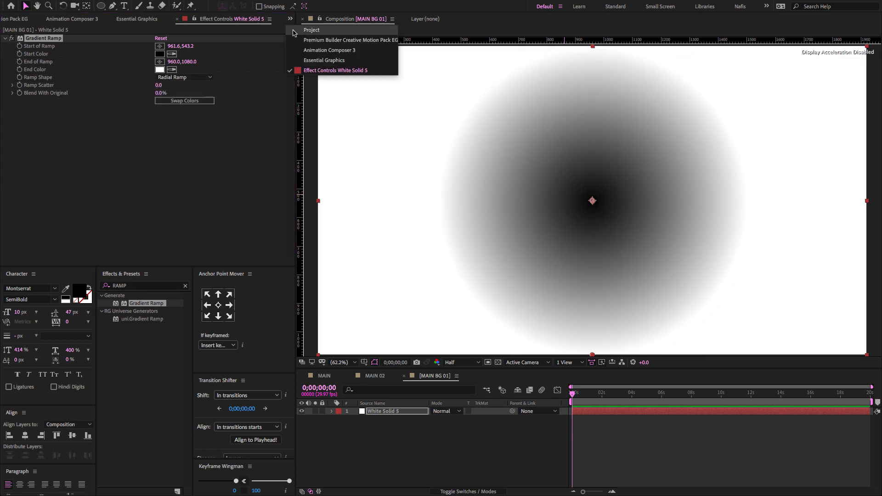
{"action": "left_click", "coordinate": [306, 28]}
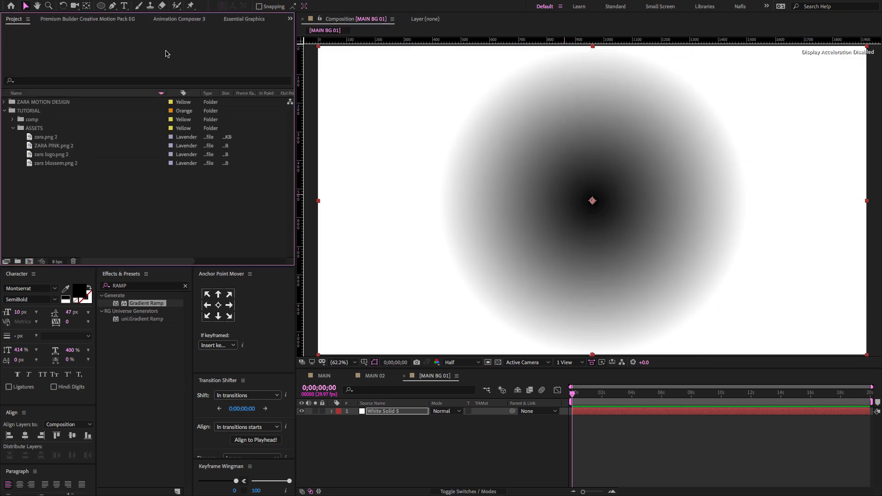
{"action": "left_click", "coordinate": [29, 156]}
{"action": "left_click", "coordinate": [30, 147]}
{"action": "double_click", "coordinate": [30, 148]}
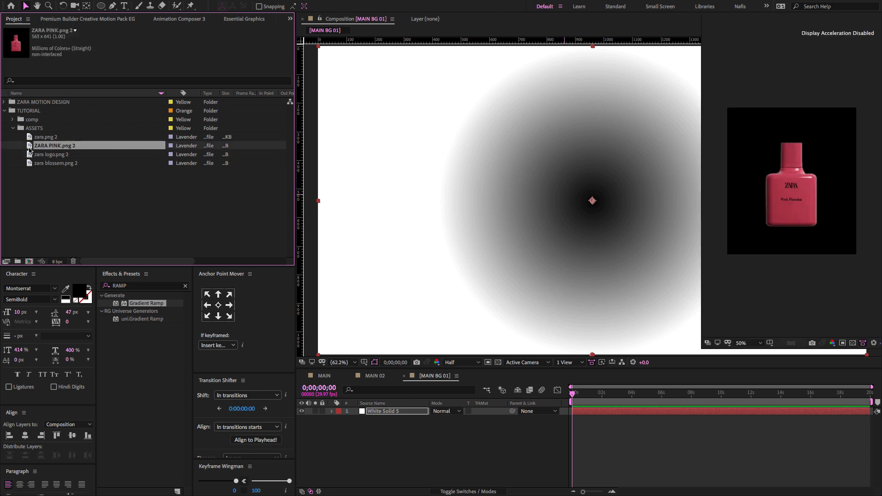
Step: Sample the solid's Gradient Ramp End Color from the pink bottle and lighten it slightly
{"action": "left_click", "coordinate": [412, 411]}
{"action": "left_click", "coordinate": [290, 19]}
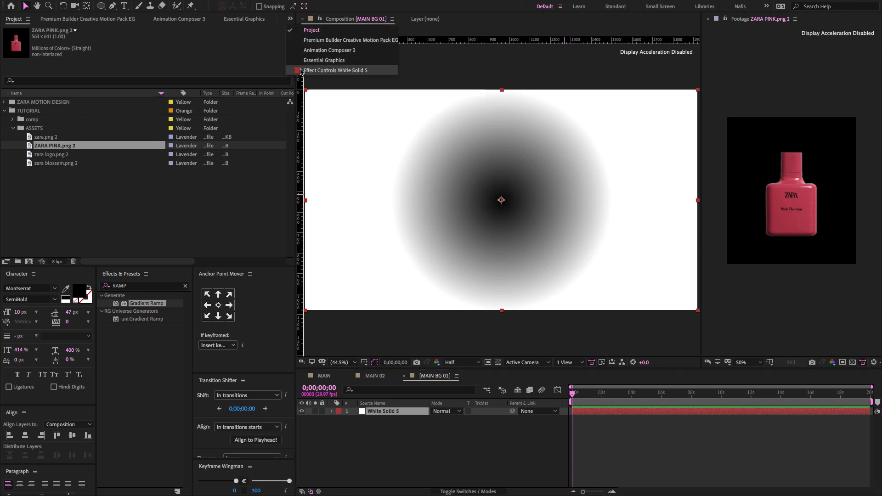
{"action": "left_click", "coordinate": [336, 71]}
{"action": "left_click", "coordinate": [171, 69]}
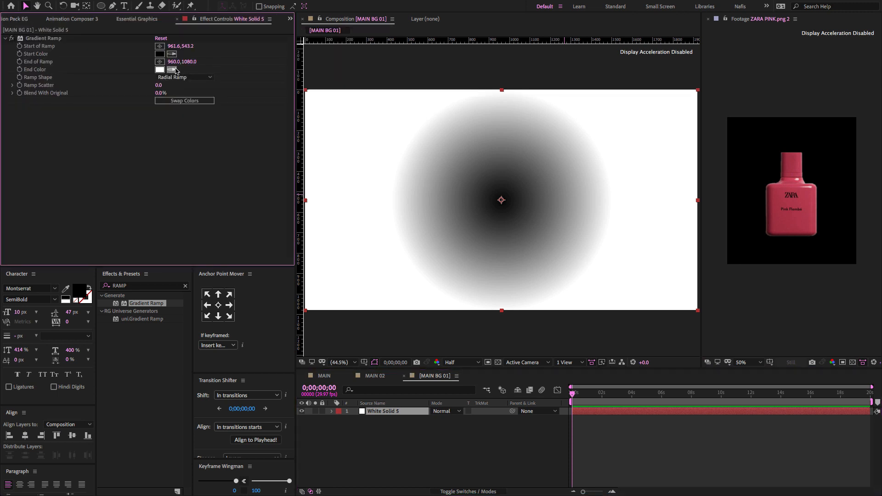
{"action": "left_click", "coordinate": [798, 188]}
{"action": "left_click", "coordinate": [160, 69]}
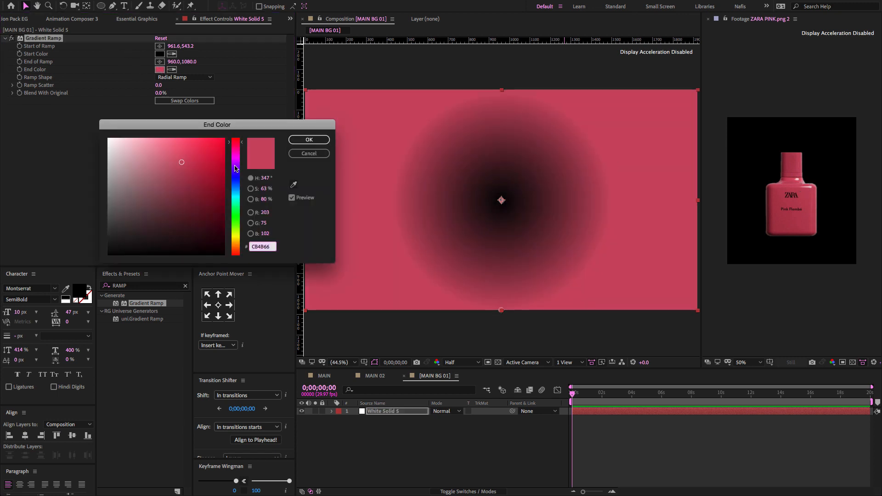
{"action": "left_click", "coordinate": [172, 156]}
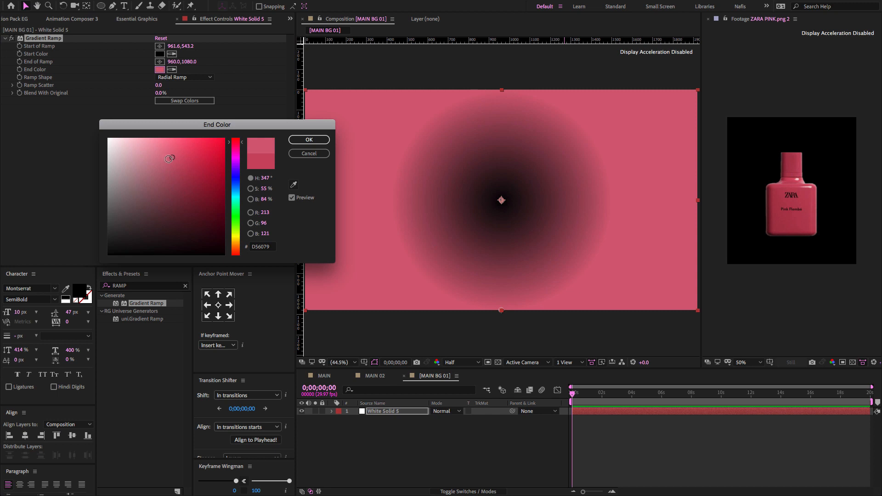
{"action": "left_click", "coordinate": [307, 139]}
Step: Sample the gradient's Start Color from the highlight on the bottle's shoulder and brighten it to FFB8C8
{"action": "left_click", "coordinate": [172, 54]}
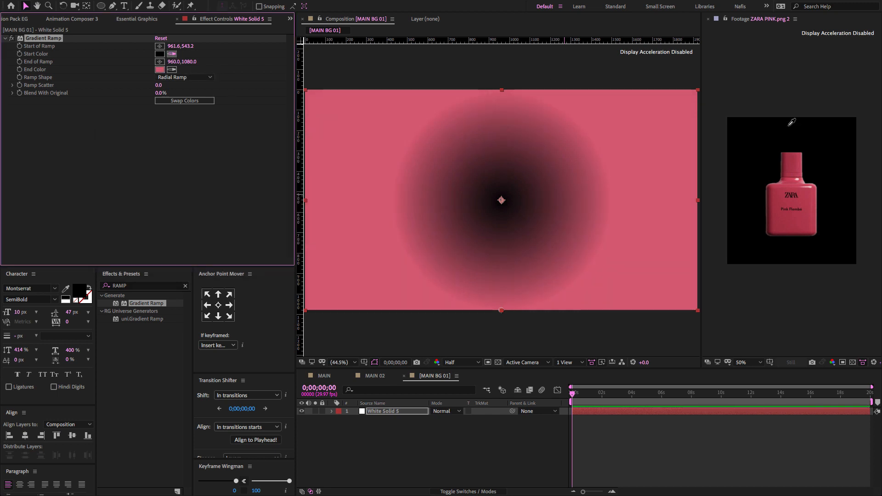
{"action": "left_click", "coordinate": [812, 184]}
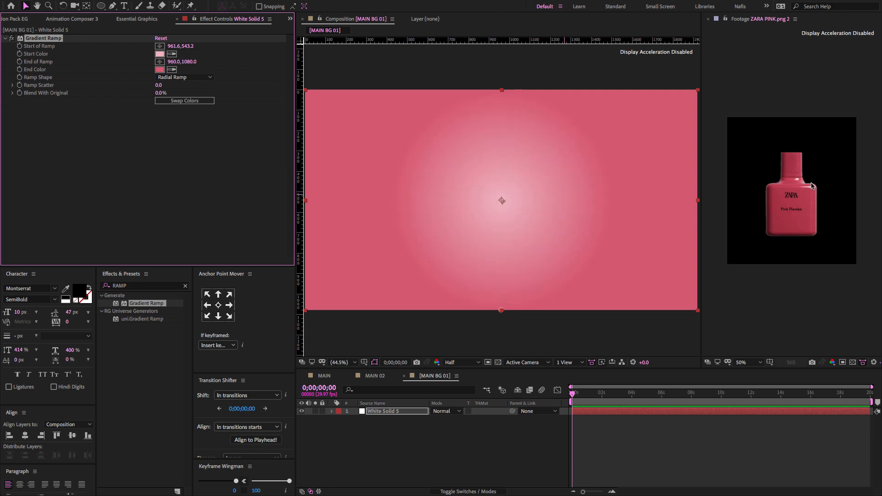
{"action": "left_click", "coordinate": [159, 53]}
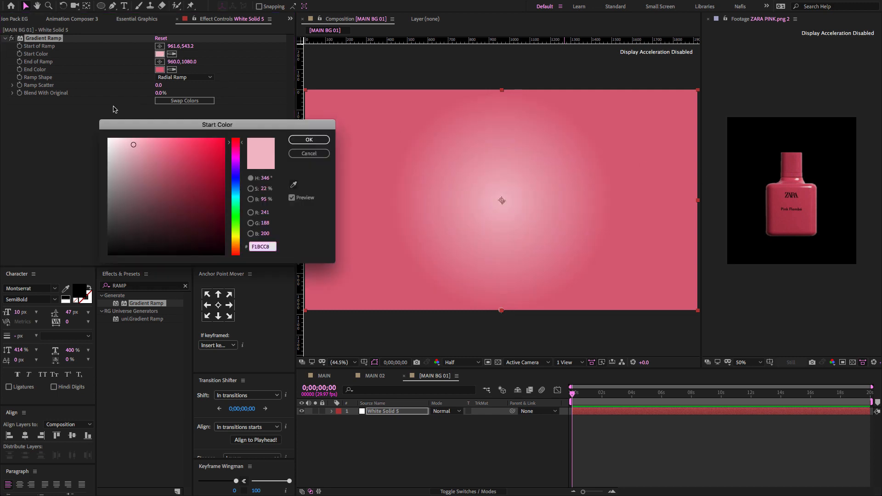
{"action": "left_click_drag", "start_coordinate": [148, 143], "coordinate": [141, 127]}
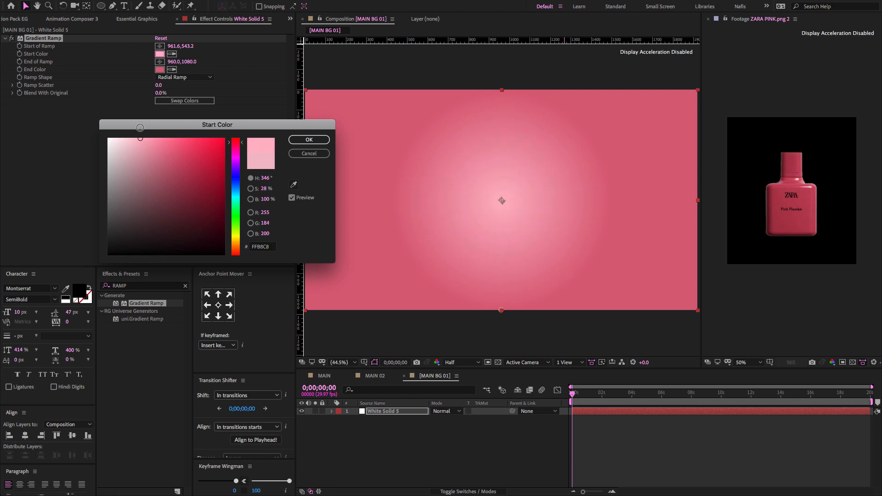
{"action": "left_click", "coordinate": [309, 140]}
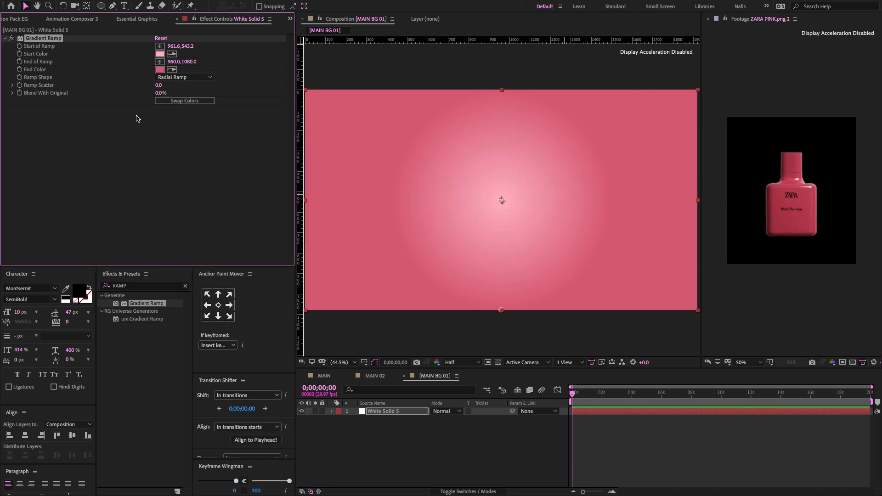
Step: Set the gradient's Ramp Scatter to 250 and close the bottle footage viewer
{"action": "left_click", "coordinate": [157, 86]}
{"action": "type", "text": "250"}
{"action": "key", "text": "Return"}
{"action": "left_click", "coordinate": [186, 117]}
{"action": "left_click", "coordinate": [794, 16]}
{"action": "left_click", "coordinate": [710, 26]}
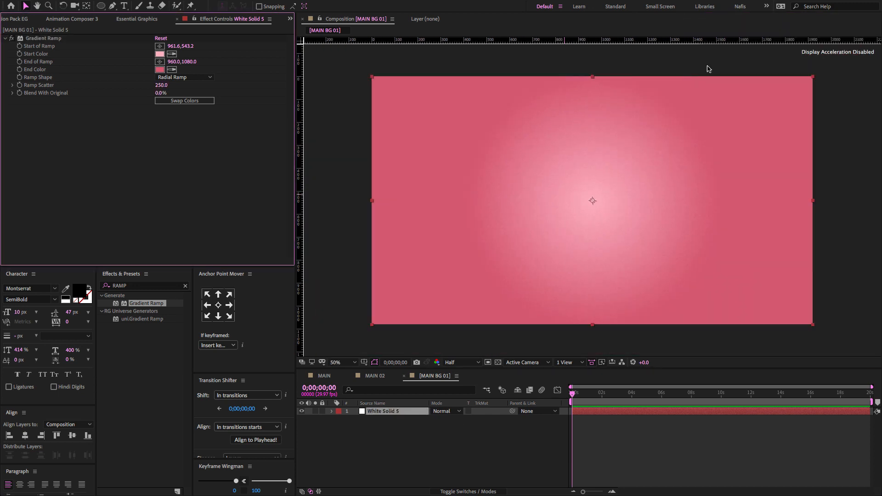
Step: With no layer selected, draw a diagonal Pen tool line from outside the frame's left side to above its top edge
{"action": "key", "text": "comma"}
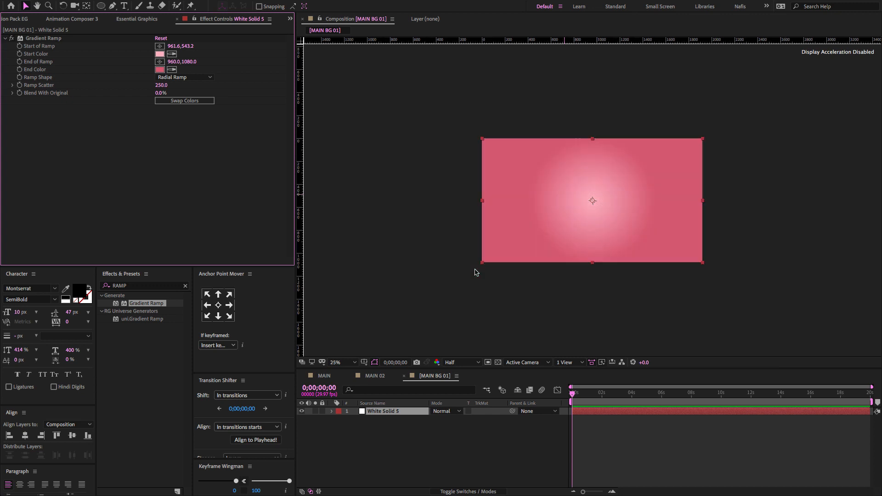
{"action": "left_click", "coordinate": [423, 443]}
{"action": "left_click", "coordinate": [112, 5]}
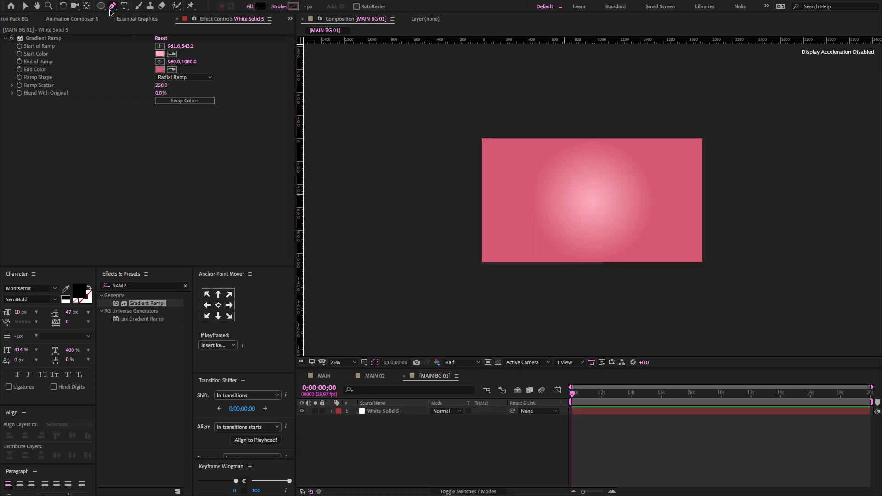
{"action": "left_click", "coordinate": [369, 195]}
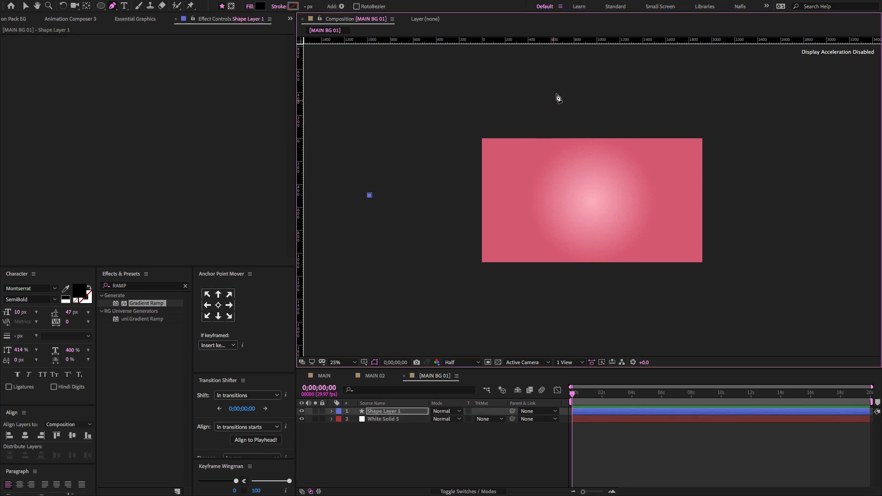
{"action": "left_click", "coordinate": [582, 69]}
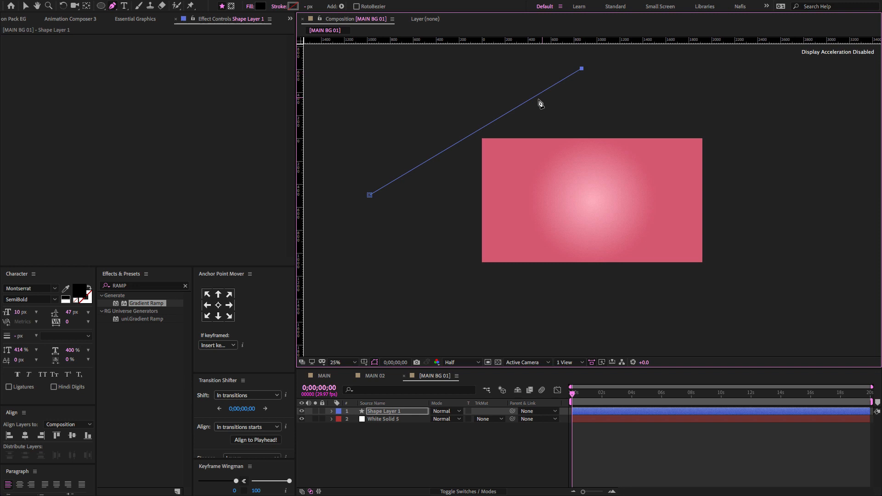
Step: Set the diagonal shape's fill color to white
{"action": "left_click", "coordinate": [260, 6]}
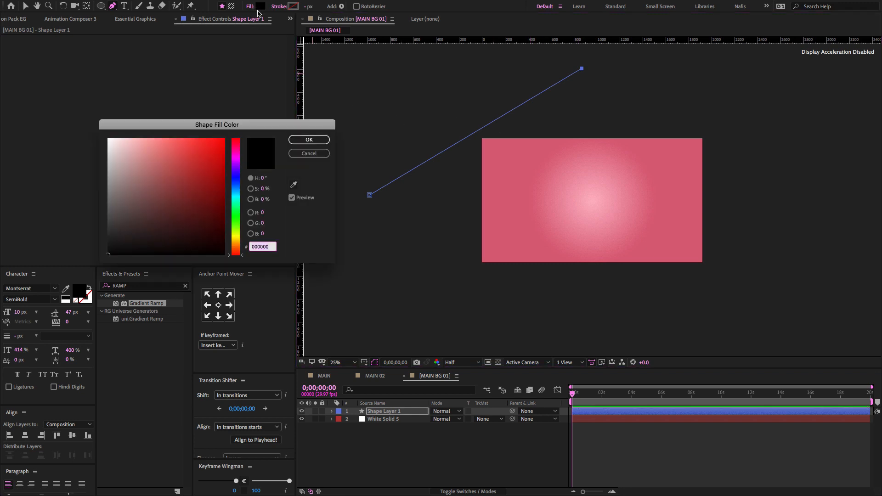
{"action": "left_click_drag", "start_coordinate": [135, 142], "coordinate": [108, 138]}
{"action": "left_click", "coordinate": [309, 140]}
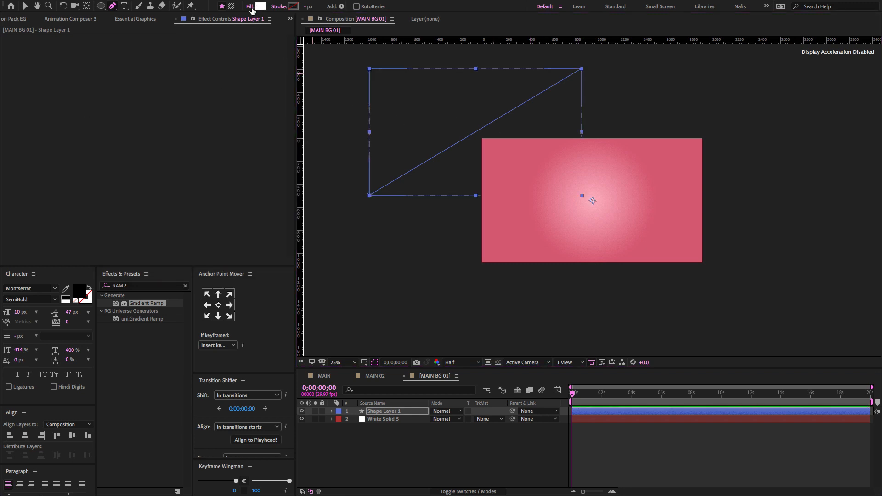
Step: Set the diagonal shape's fill type to None
{"action": "left_click", "coordinate": [250, 7]}
{"action": "left_click", "coordinate": [395, 227]}
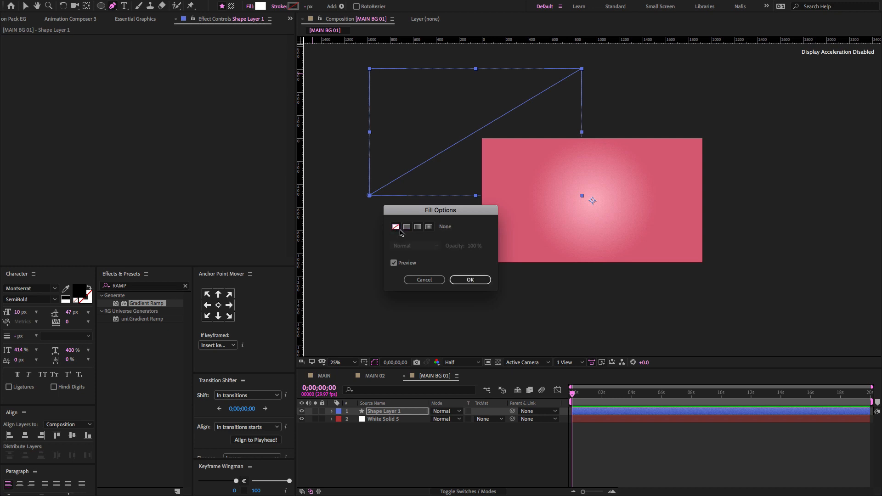
{"action": "left_click", "coordinate": [469, 280]}
Step: Give the diagonal line a solid white stroke with a width of 15 px
{"action": "left_click", "coordinate": [278, 9]}
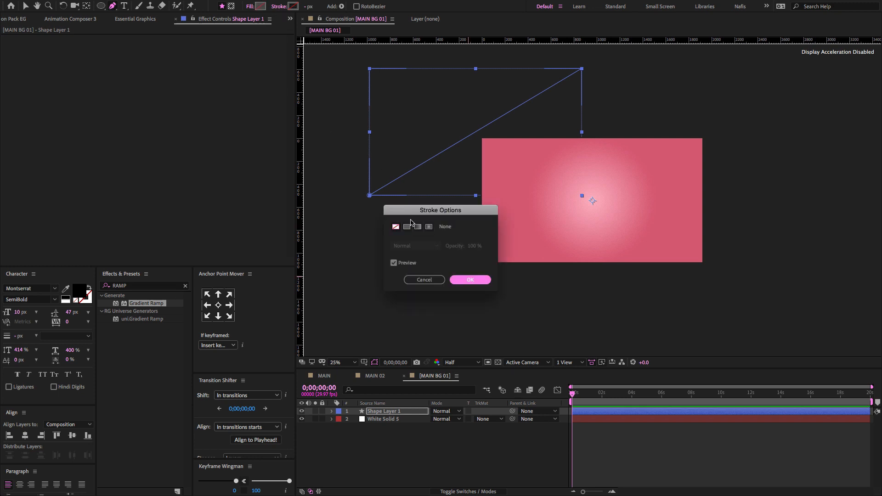
{"action": "left_click", "coordinate": [405, 227]}
{"action": "left_click", "coordinate": [470, 278]}
{"action": "left_click", "coordinate": [307, 6]}
{"action": "type", "text": "15"}
{"action": "key", "text": "Return"}
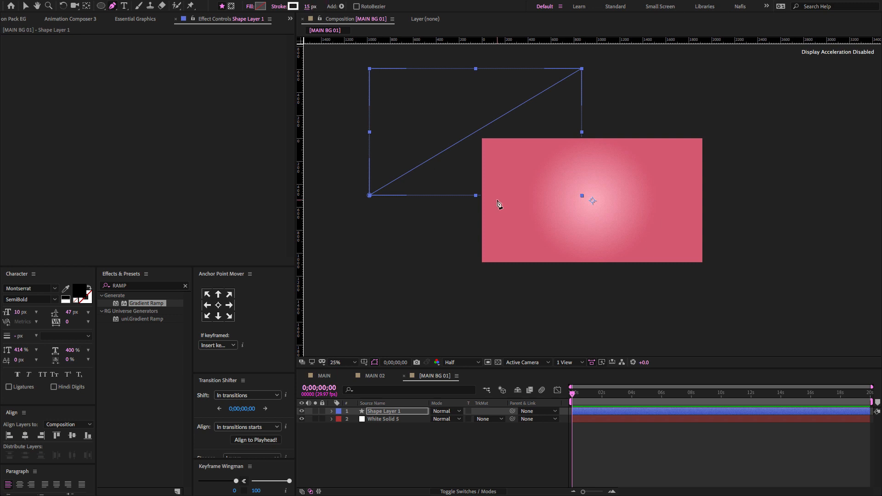
Step: Move the diagonal line just above the frame, center its anchor point, and place it at about 956, -616
{"action": "left_click", "coordinate": [444, 440]}
{"action": "key", "text": "v"}
{"action": "left_click_drag", "start_coordinate": [440, 149], "coordinate": [581, 100]}
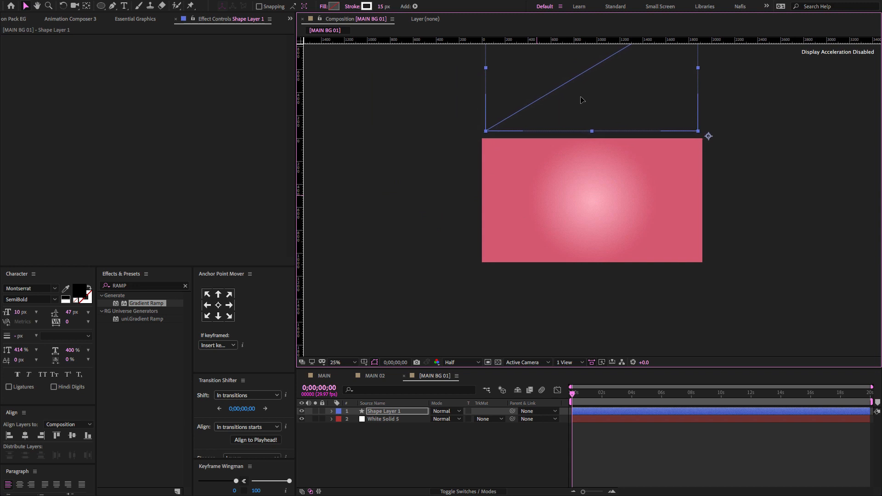
{"action": "key", "text": "ctrl+alt+Home"}
Step: Add a Repeater to the shape layer's contents and set its Copies to 80
{"action": "left_click_drag", "start_coordinate": [507, 367], "coordinate": [508, 286]}
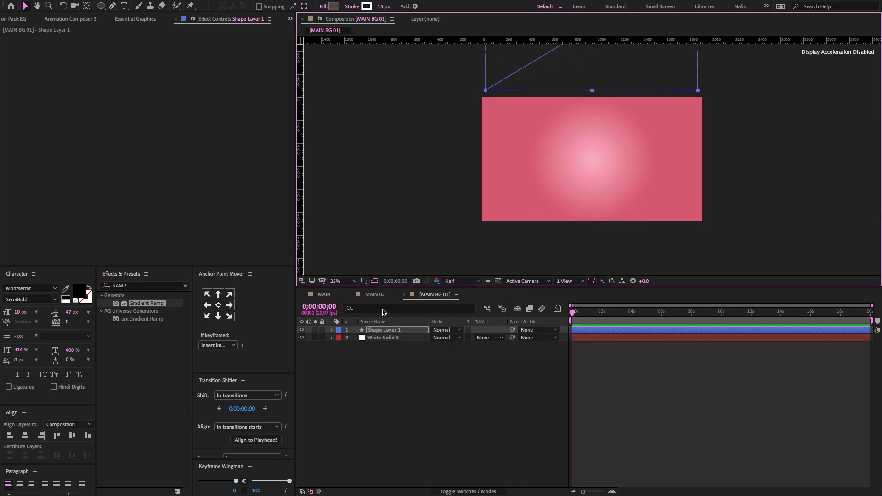
{"action": "left_click", "coordinate": [333, 329]}
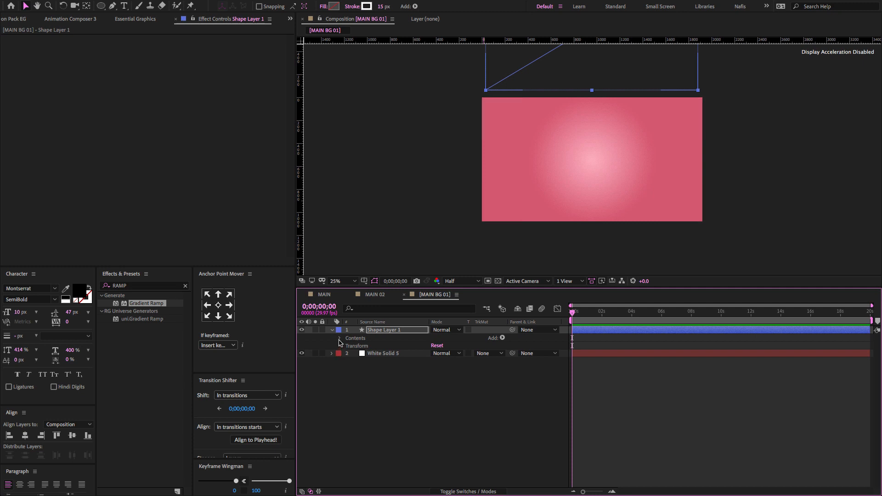
{"action": "left_click", "coordinate": [339, 345]}
{"action": "left_click", "coordinate": [339, 338]}
{"action": "left_click", "coordinate": [349, 346]}
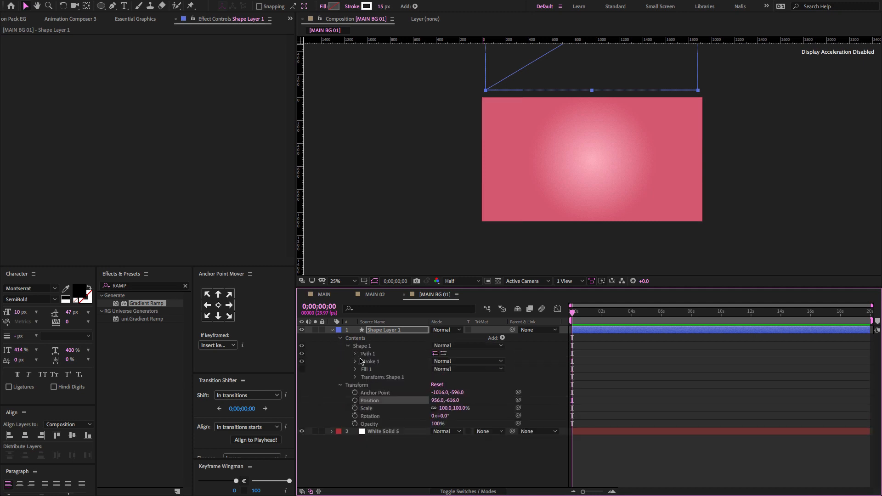
{"action": "left_click", "coordinate": [502, 337]}
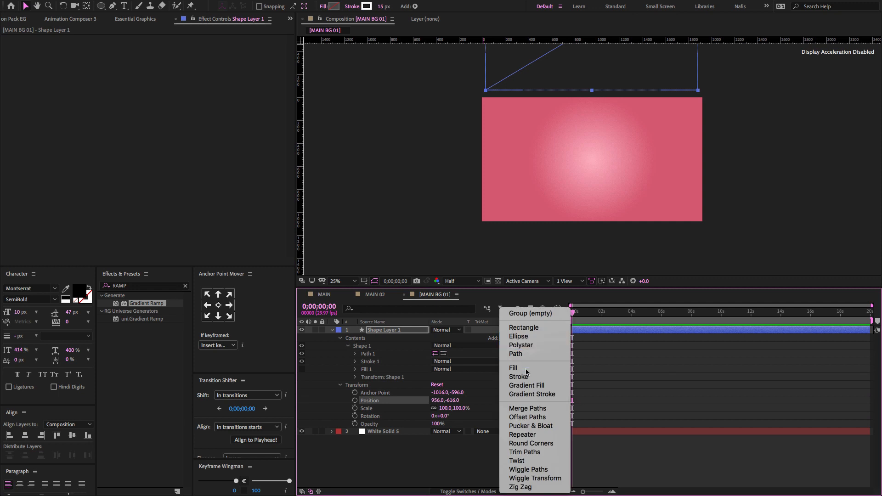
{"action": "left_click", "coordinate": [530, 437]}
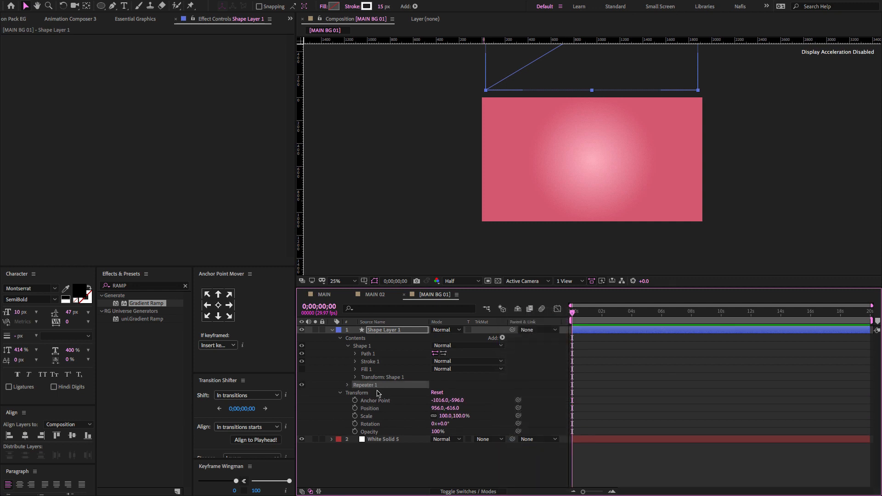
{"action": "left_click", "coordinate": [348, 385]}
{"action": "left_click", "coordinate": [435, 393]}
Step: Set the repeater's transform Position to 0, 85 to stack the diagonal lines vertically down the frame
{"action": "left_click", "coordinate": [340, 424]}
{"action": "left_click", "coordinate": [357, 416]}
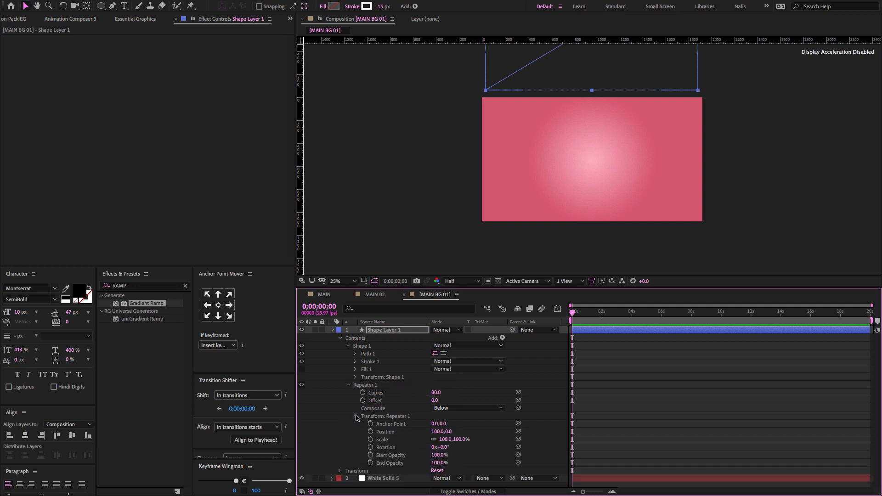
{"action": "left_click", "coordinate": [413, 432]}
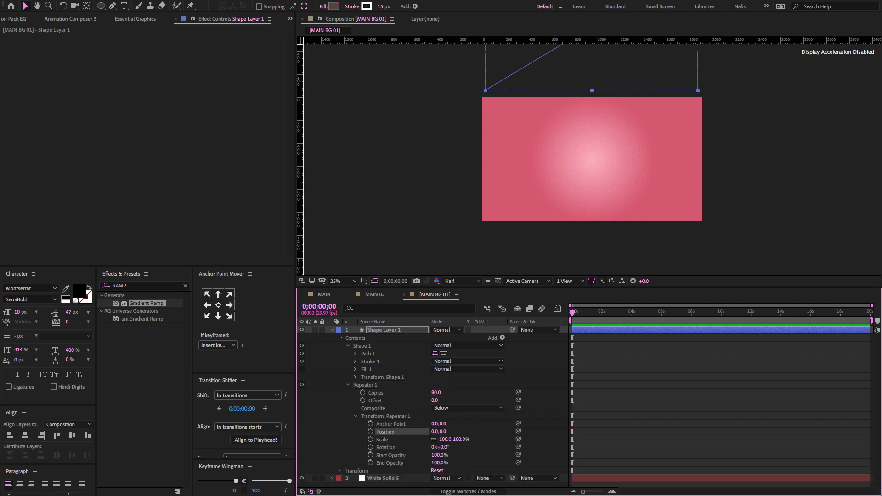
{"action": "left_click", "coordinate": [444, 432]}
{"action": "key", "text": "Return"}
{"action": "left_click_drag", "start_coordinate": [444, 432], "coordinate": [441, 430]}
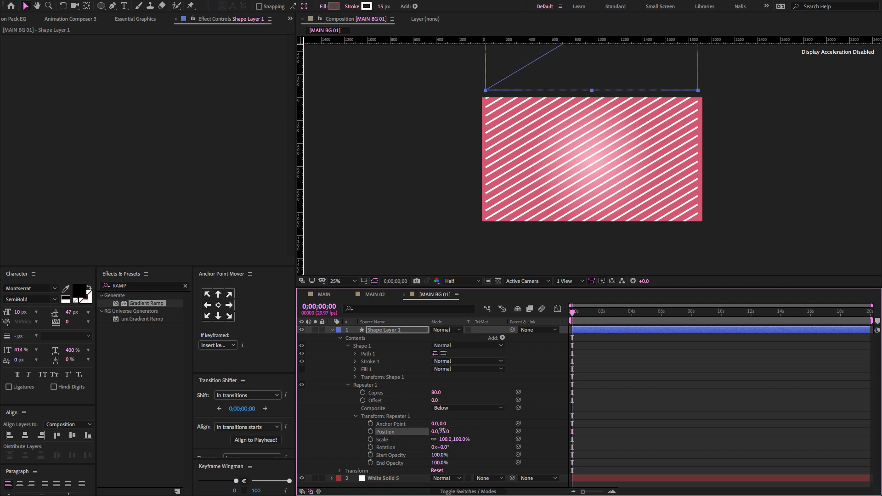
{"action": "left_click", "coordinate": [442, 431]}
{"action": "key", "text": "Return"}
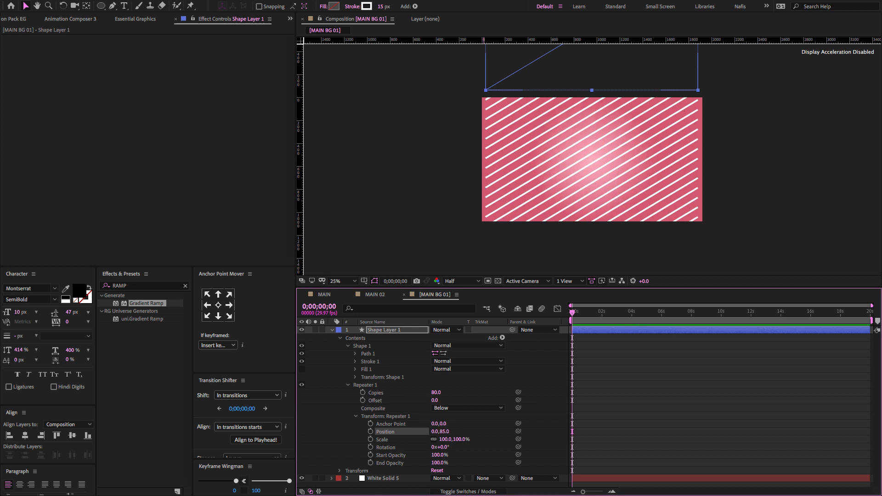
Step: Stretch the line shape symmetrically until its stripes extend past both sides of the frame, and collapse the layer's properties
{"action": "left_click_drag", "start_coordinate": [484, 91], "coordinate": [463, 94]}
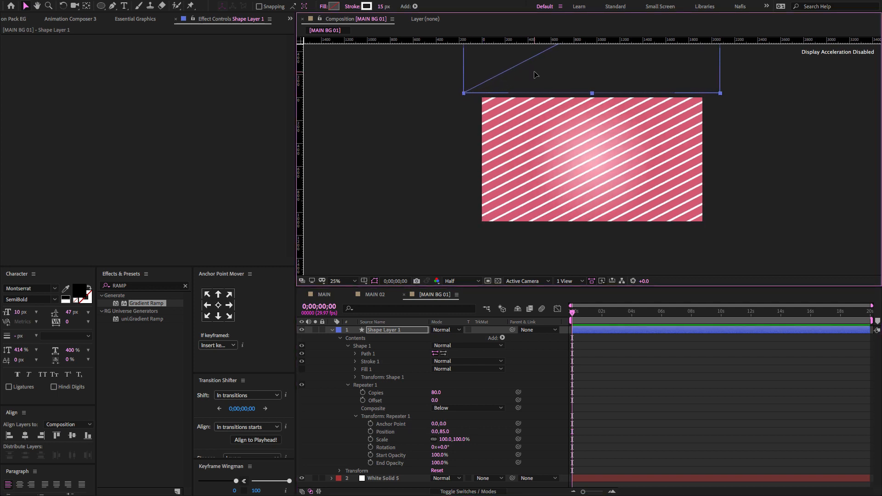
{"action": "left_click", "coordinate": [331, 330]}
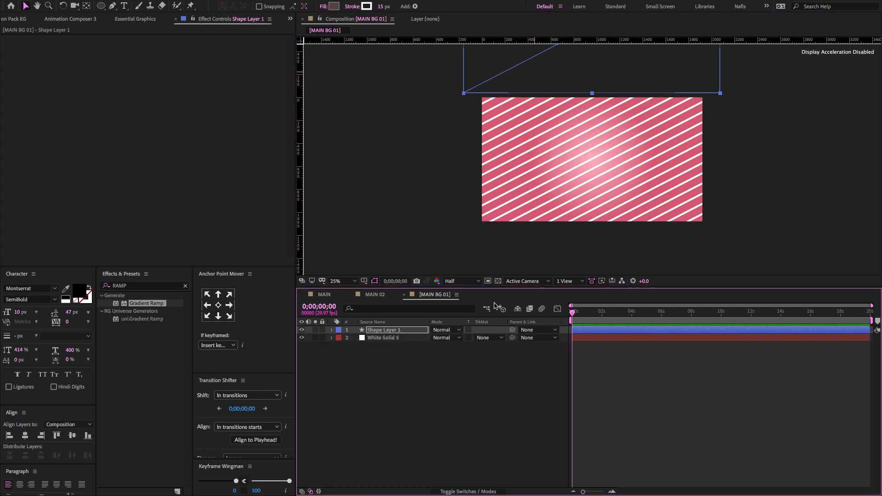
Step: Find the Turbulent Displace effect and apply it to the striped shape layer
{"action": "left_click", "coordinate": [395, 331]}
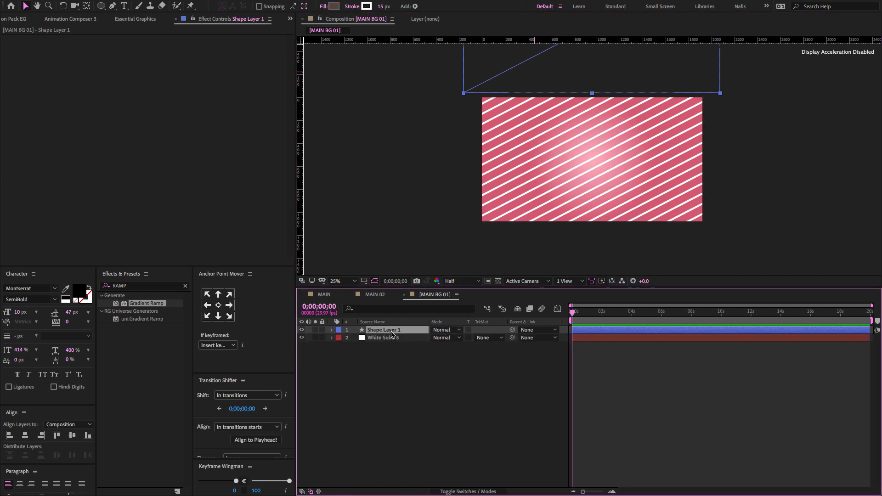
{"action": "left_click", "coordinate": [158, 288]}
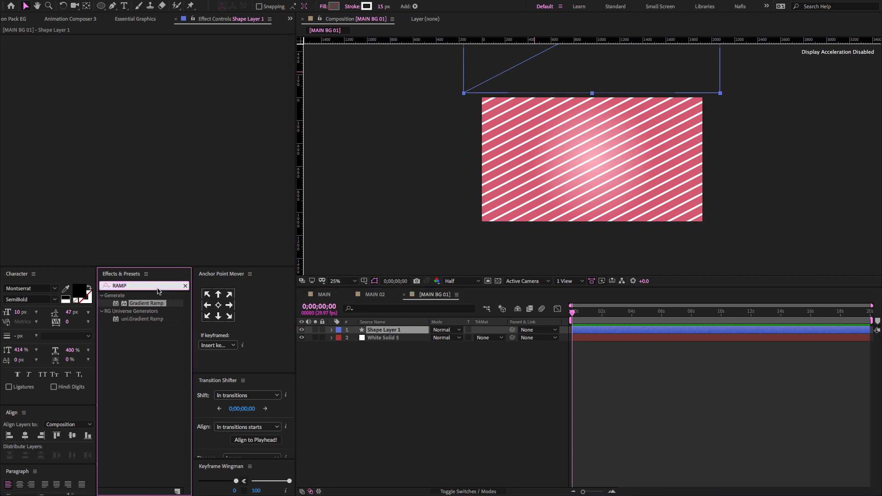
{"action": "key", "text": "ctrl+a"}
{"action": "type", "text": "tur"}
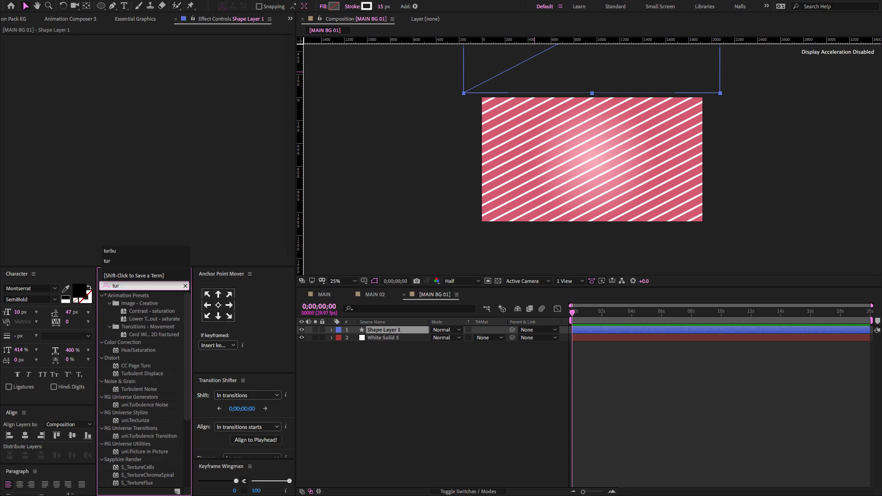
{"action": "type", "text": "bu"}
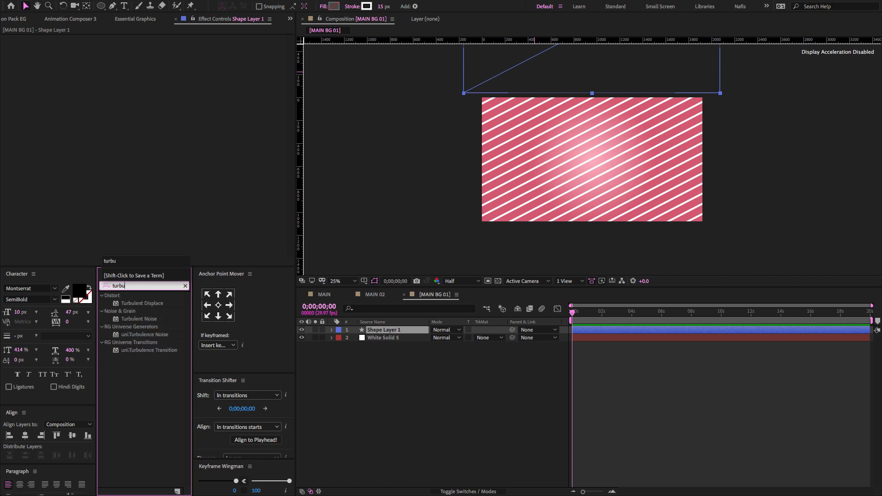
{"action": "mouse_move", "coordinate": [160, 307]}
{"action": "left_mouse_down"}
{"action": "mouse_move", "coordinate": [397, 335]}
{"action": "mouse_move", "coordinate": [417, 327]}
{"action": "left_mouse_up"}
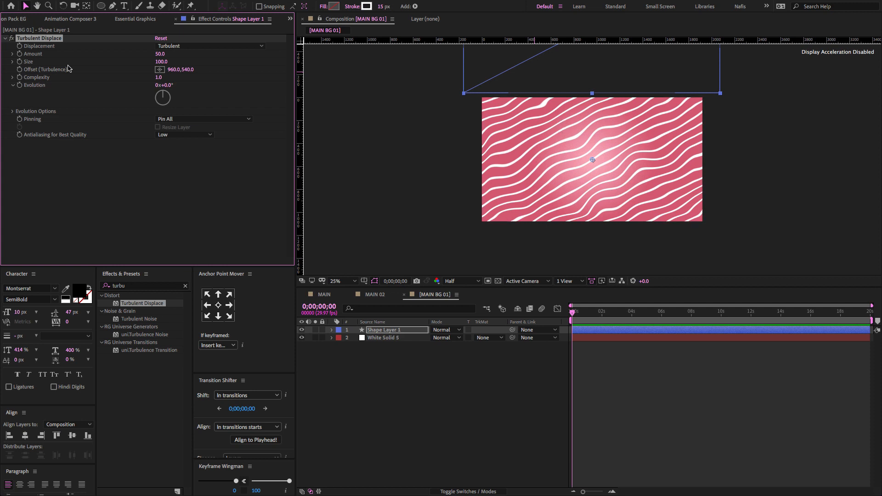
Step: Set Turbulent Displace's Amount to 100 and Size to 180
{"action": "left_click", "coordinate": [159, 54]}
{"action": "key", "text": "Return"}
{"action": "left_click", "coordinate": [156, 61]}
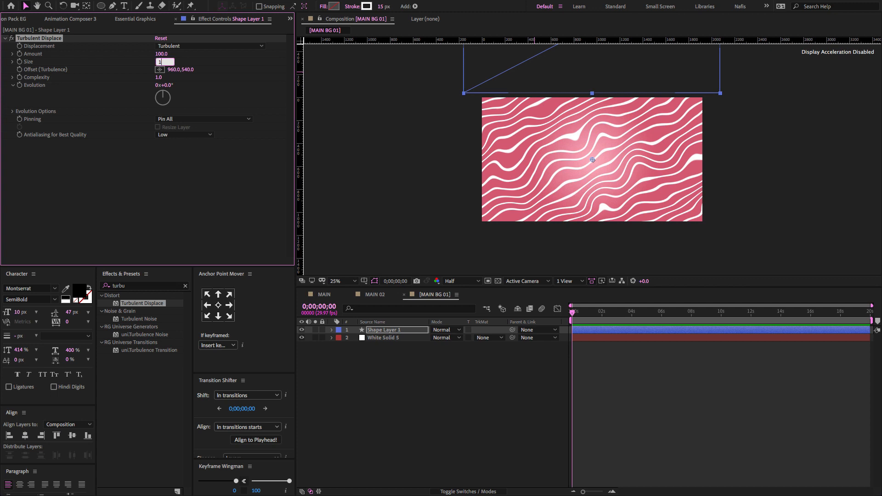
{"action": "key", "text": "Return"}
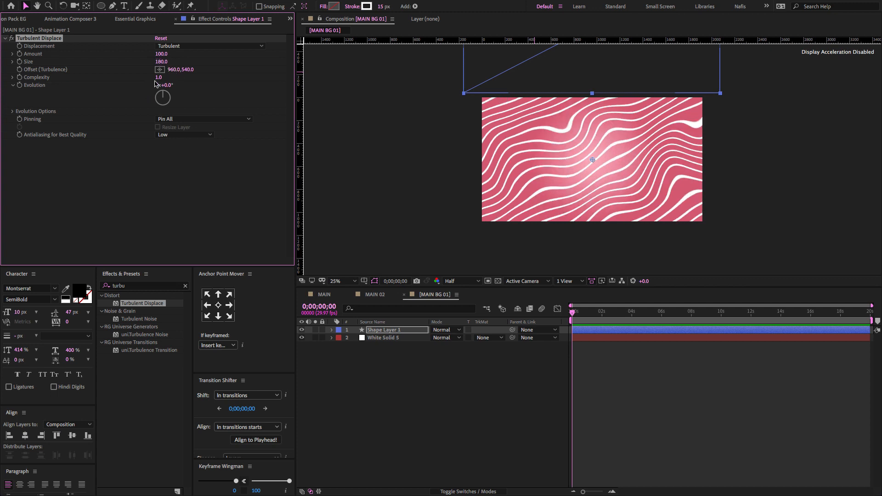
Step: Add the expression time*30 to Turbulent Displace's Evolution property
{"action": "left_click", "coordinate": [20, 86], "text": "alt"}
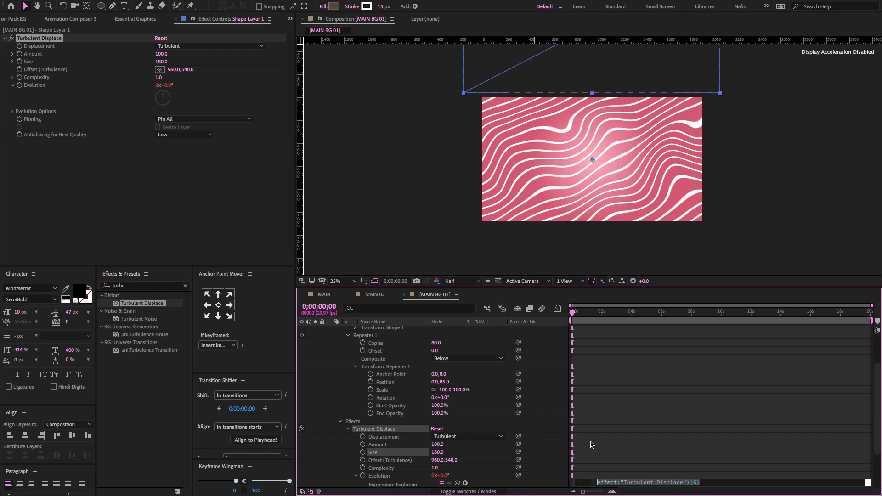
{"action": "scroll", "coordinate": [631, 450], "scroll_direction": "down", "scroll_amount": 3}
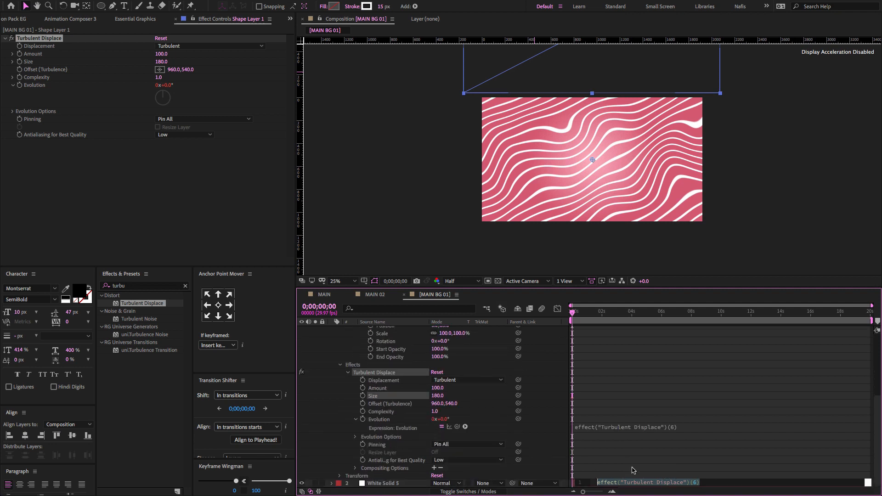
{"action": "type", "text": "ti"}
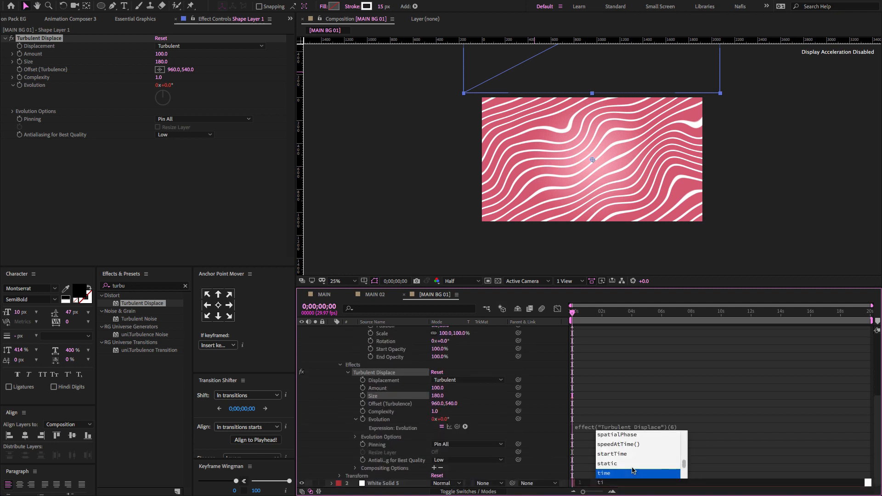
{"action": "type", "text": "me*"}
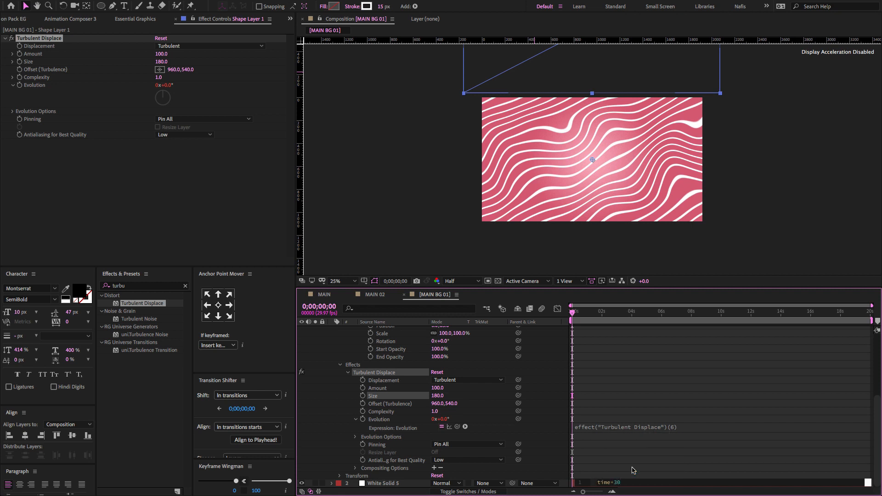
{"action": "type", "text": "30"}
{"action": "left_click", "coordinate": [633, 470]}
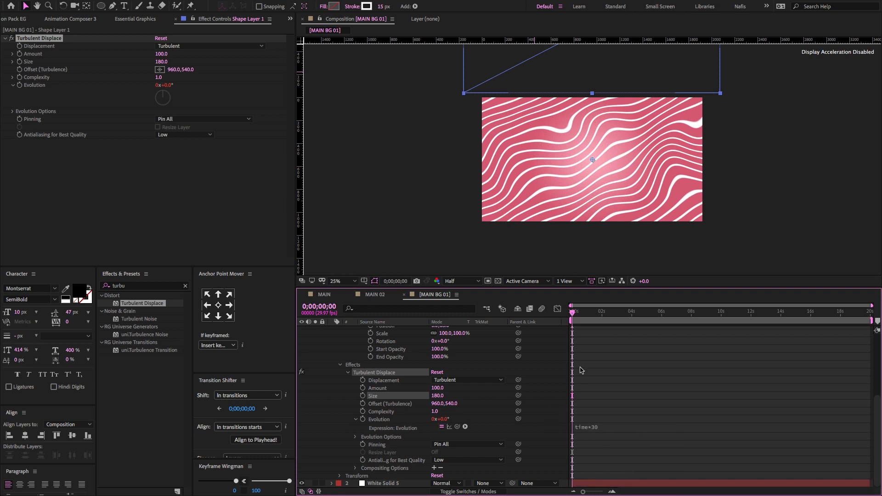
Step: Collapse all layer properties in the timeline, enlarge the composition viewer, and deselect the layers
{"action": "left_click_drag", "start_coordinate": [589, 314], "coordinate": [568, 328]}
{"action": "key", "text": "ctrl+a"}
{"action": "key", "text": "u"}
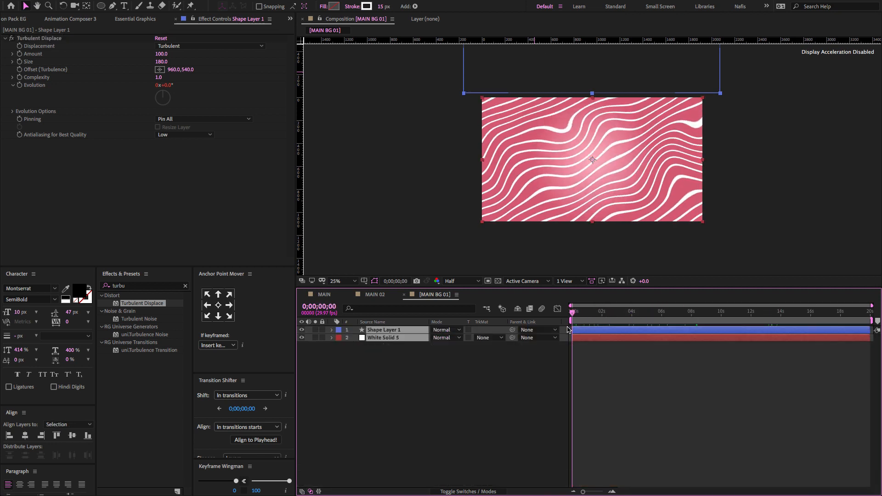
{"action": "left_click_drag", "start_coordinate": [588, 287], "coordinate": [588, 328]}
{"action": "left_click", "coordinate": [437, 437]}
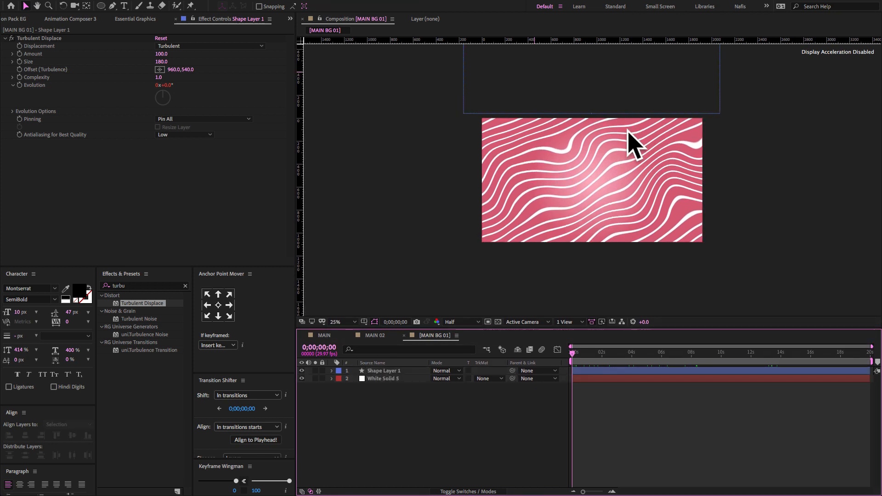
Step: Find the Fill effect and apply it to the wavy stripes' shape layer
{"action": "left_click", "coordinate": [135, 292]}
{"action": "key", "text": "BackSpace"}
{"action": "key", "text": "BackSpace"}
{"action": "key", "text": "BackSpace"}
{"action": "key", "text": "BackSpace"}
{"action": "key", "text": "BackSpace"}
{"action": "type", "text": "fill"}
{"action": "left_click_drag", "start_coordinate": [136, 341], "coordinate": [400, 373]}
Step: Sample the background's pink as the Fill color and brighten it to EC6985
{"action": "left_click", "coordinate": [172, 166]}
{"action": "left_click", "coordinate": [499, 120]}
{"action": "left_click", "coordinate": [159, 165]}
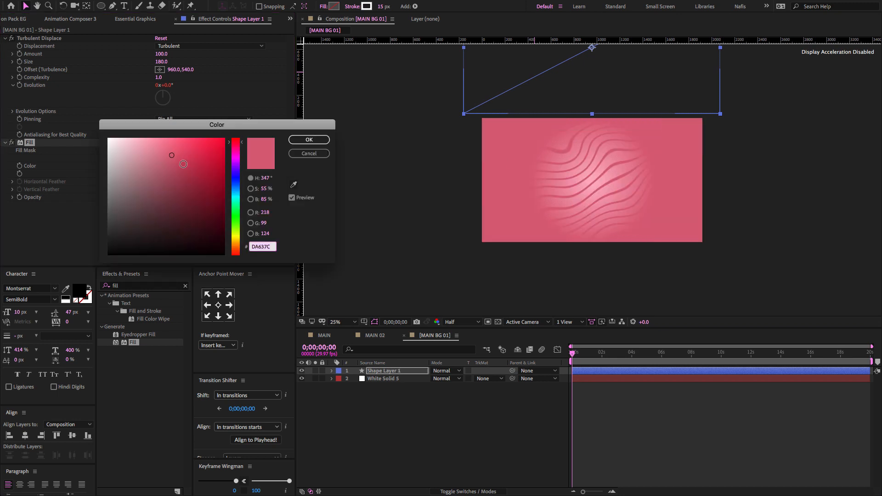
{"action": "left_click_drag", "start_coordinate": [171, 155], "coordinate": [171, 147]}
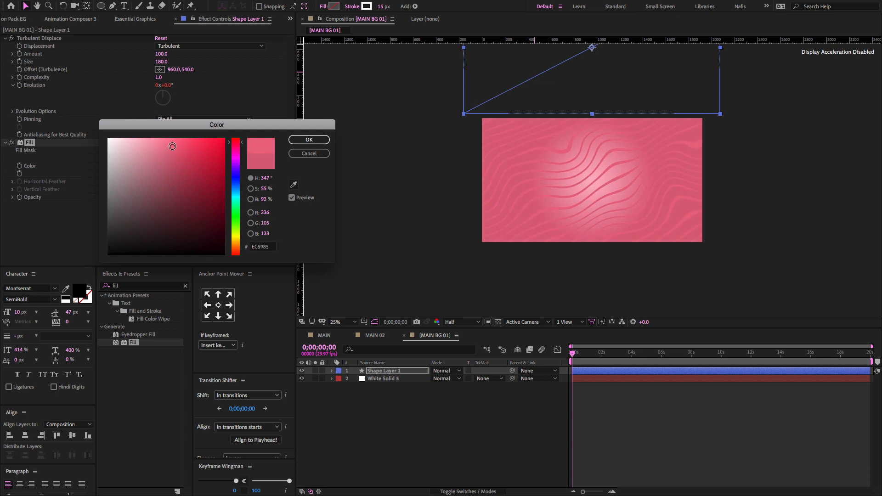
{"action": "left_click", "coordinate": [312, 142]}
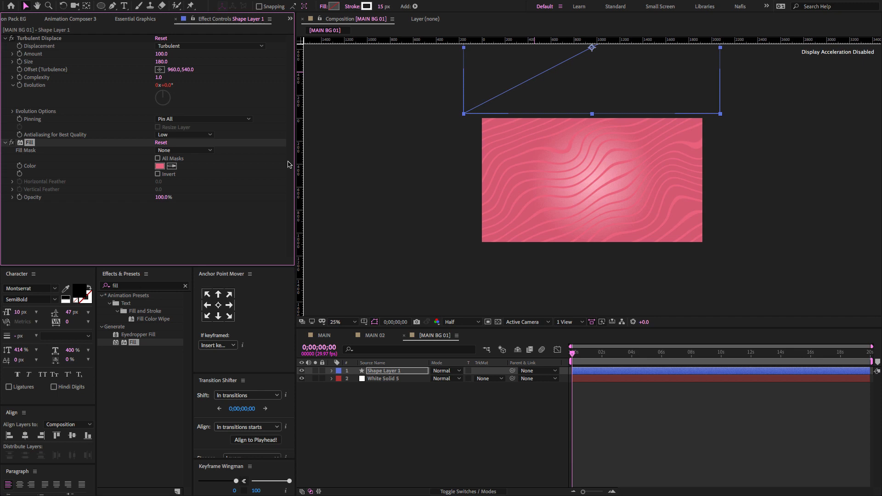
Step: Find the Stylize Glow effect and apply it to the wavy stripes' shape layer
{"action": "left_click", "coordinate": [164, 287]}
{"action": "key", "text": "BackSpace"}
{"action": "key", "text": "BackSpace"}
{"action": "key", "text": "BackSpace"}
{"action": "key", "text": "BackSpace"}
{"action": "type", "text": "glow"}
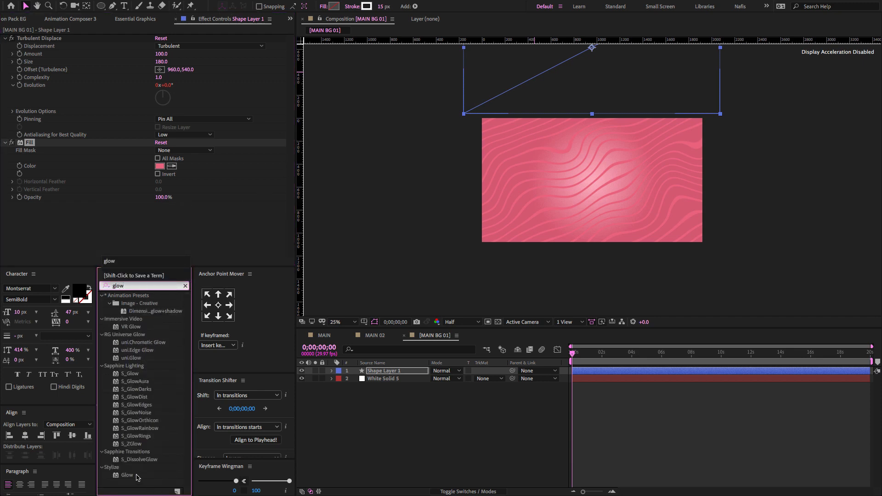
{"action": "left_click_drag", "start_coordinate": [132, 475], "coordinate": [377, 371]}
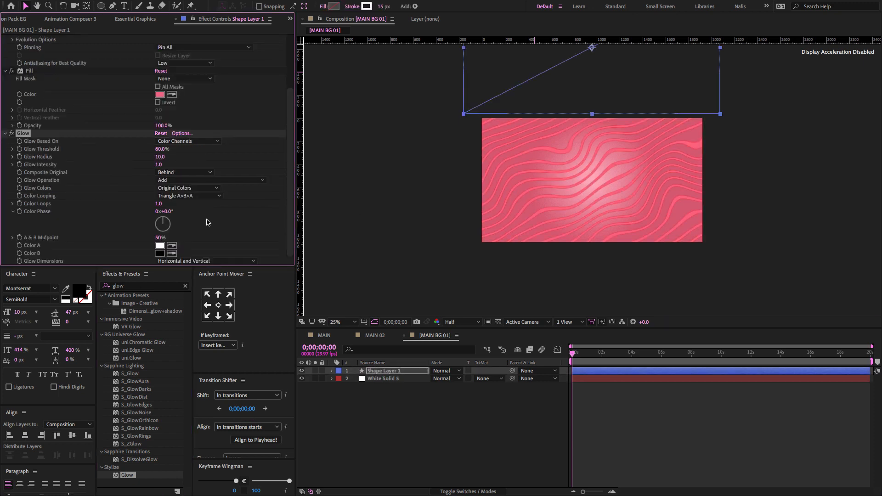
Step: Set the Glow Threshold to 75%, Glow Radius to 34 and Glow Intensity to 0.9
{"action": "left_click", "coordinate": [159, 151]}
{"action": "key", "text": "Return"}
{"action": "left_click_drag", "start_coordinate": [160, 158], "coordinate": [166, 158]}
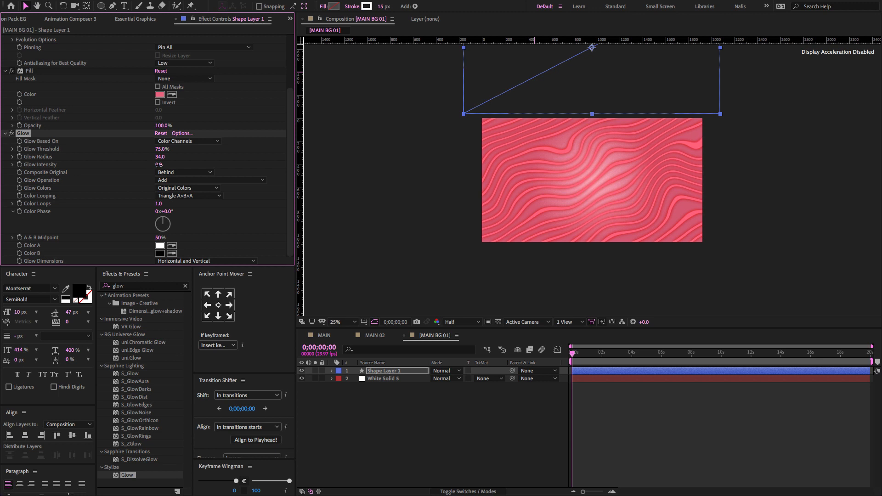
Step: Find the Perspective Drop Shadow effect and apply it to the wavy stripes' shape layer
{"action": "left_click", "coordinate": [135, 288]}
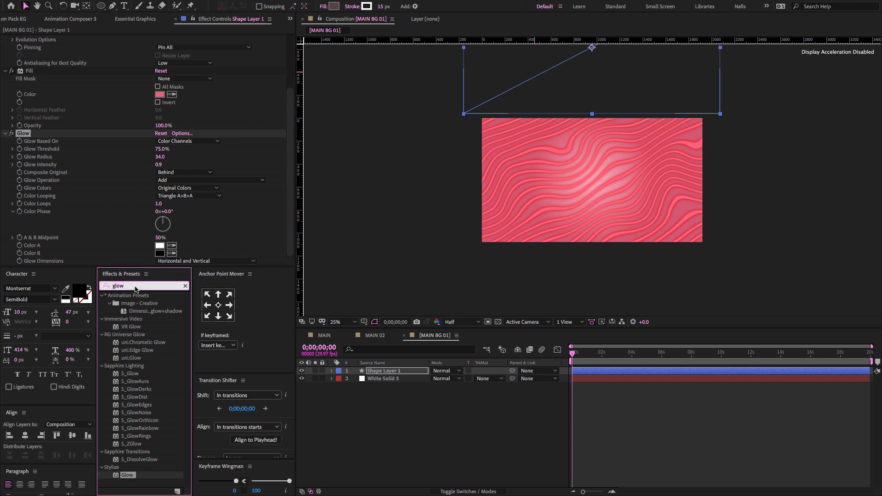
{"action": "key", "text": "ctrl+a"}
{"action": "type", "text": "drop"}
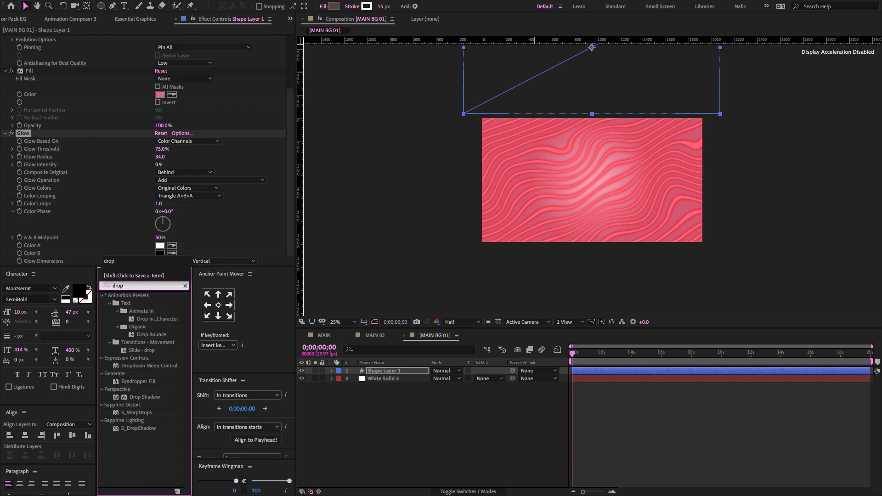
{"action": "left_click_drag", "start_coordinate": [133, 398], "coordinate": [390, 371]}
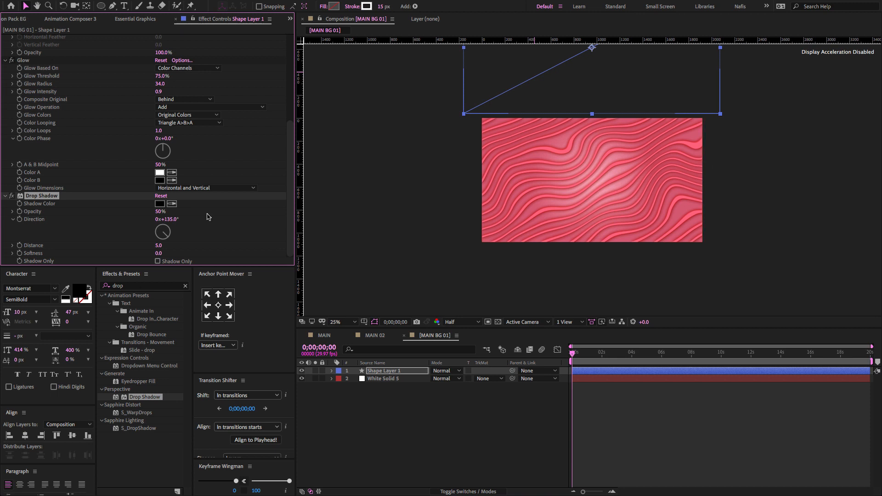
Step: Set the stripes' Drop Shadow Direction to 180°, Distance to 8 and Softness to 25, and preview the animation
{"action": "left_click", "coordinate": [169, 220]}
{"action": "type", "text": "180"}
{"action": "key", "text": "Return"}
{"action": "left_click", "coordinate": [161, 246]}
{"action": "key", "text": "Return"}
{"action": "left_click", "coordinate": [161, 254]}
{"action": "type", "text": "25"}
{"action": "key", "text": "Return"}
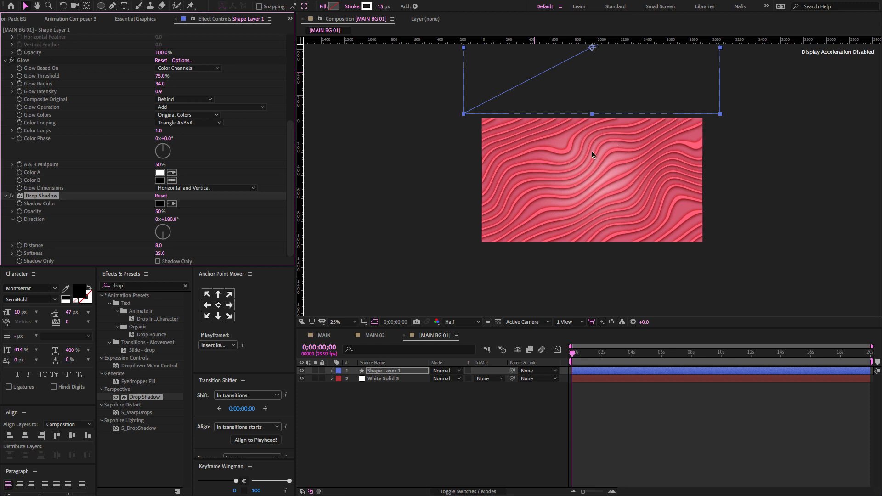
{"action": "left_click", "coordinate": [577, 350]}
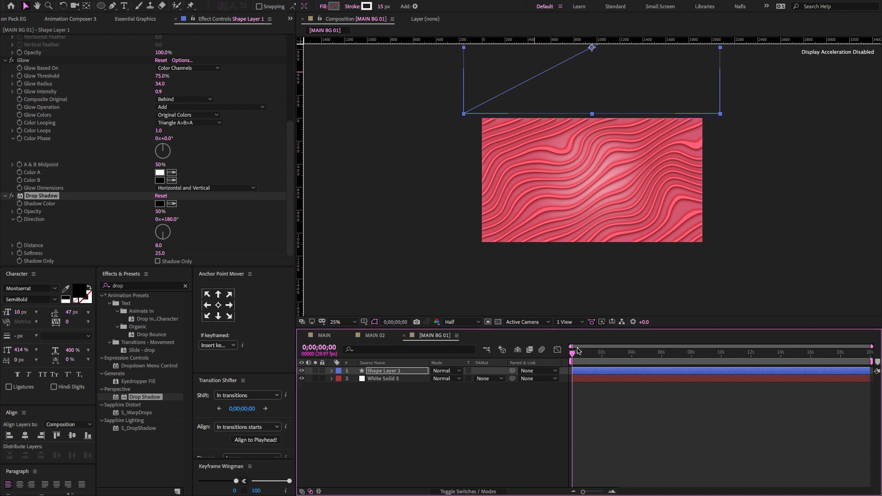
{"action": "left_click_drag", "start_coordinate": [583, 353], "coordinate": [560, 364]}
Step: With no layer selected, draw a rectangle across the lower third of the composition, extending past its side and bottom edges
{"action": "left_click", "coordinate": [430, 414]}
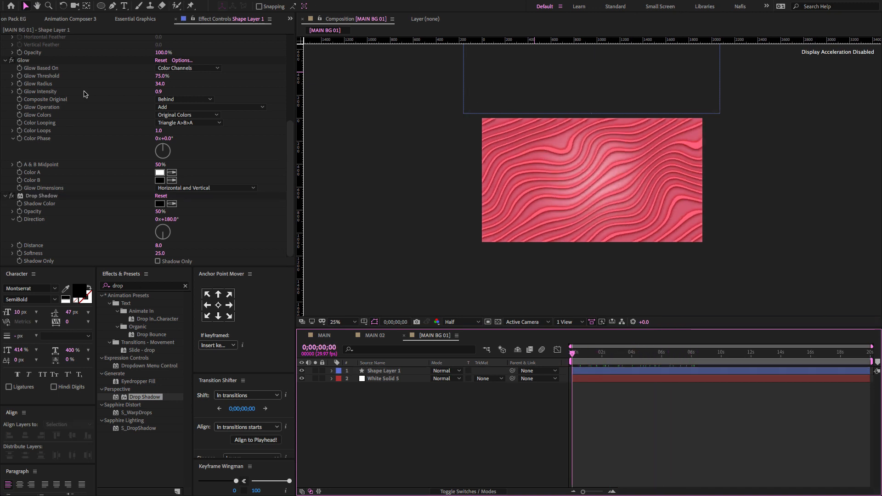
{"action": "left_click", "coordinate": [101, 7]}
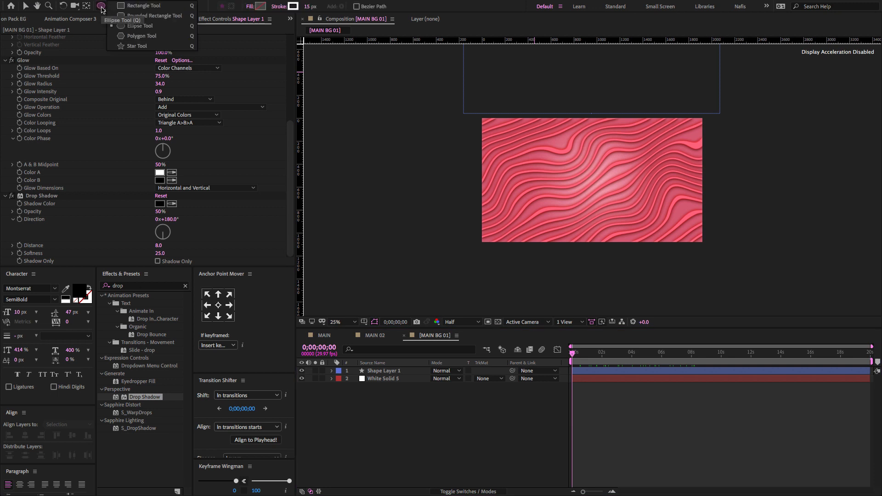
{"action": "left_click", "coordinate": [143, 5]}
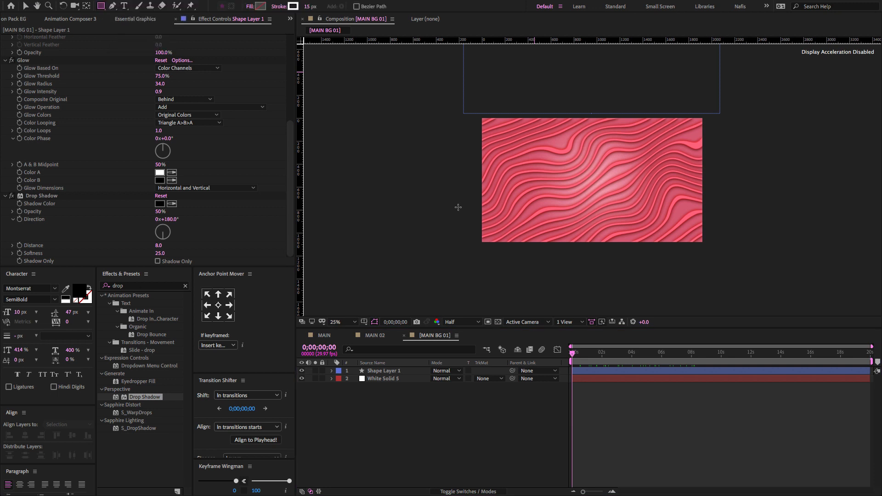
{"action": "left_click_drag", "start_coordinate": [457, 200], "coordinate": [727, 257]}
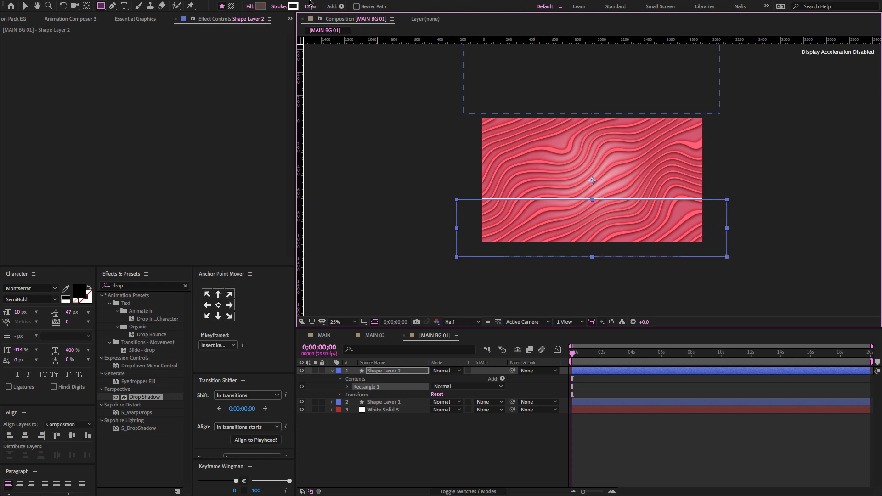
Step: Remove the new rectangle's stroke and give it a solid color fill
{"action": "left_click", "coordinate": [282, 8]}
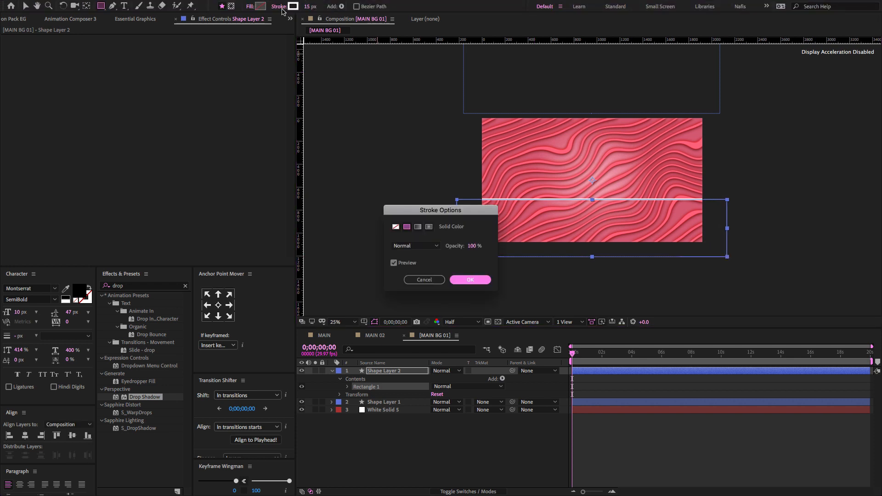
{"action": "left_click", "coordinate": [395, 226]}
{"action": "left_click", "coordinate": [457, 280]}
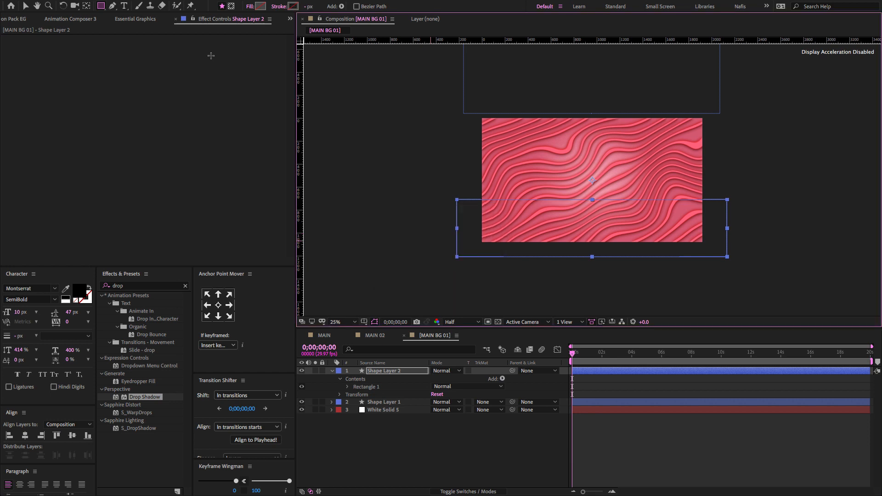
{"action": "left_click", "coordinate": [252, 7]}
{"action": "left_click", "coordinate": [409, 226]}
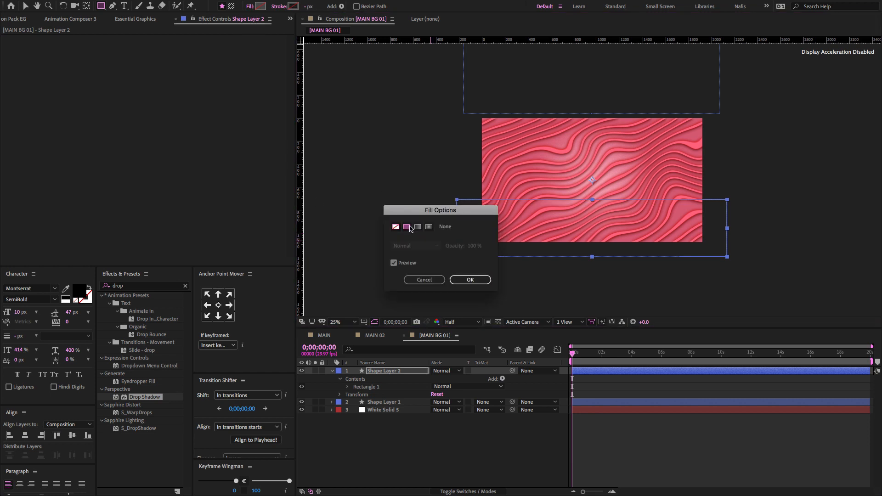
{"action": "left_click", "coordinate": [457, 278]}
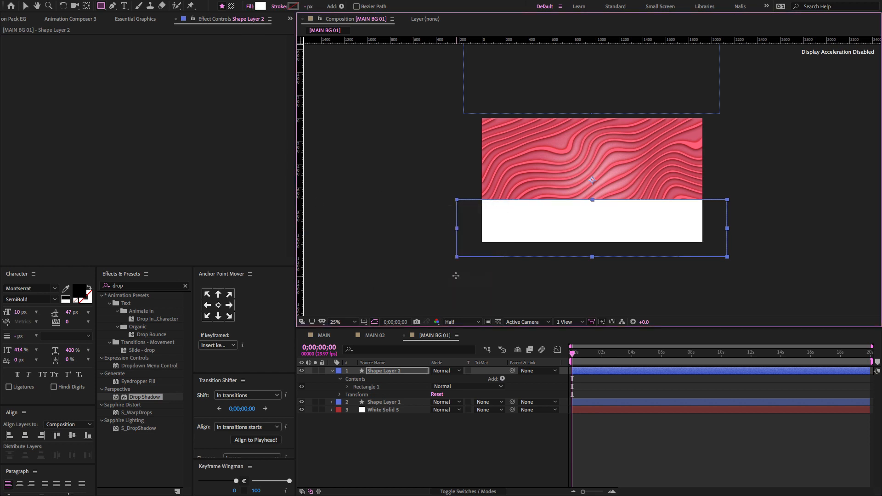
Step: Sample the background's pink for the rectangle's fill and lighten it to FFC0CC
{"action": "left_click", "coordinate": [260, 6]}
{"action": "left_click_drag", "start_coordinate": [158, 152], "coordinate": [110, 137]}
{"action": "left_click", "coordinate": [294, 184]}
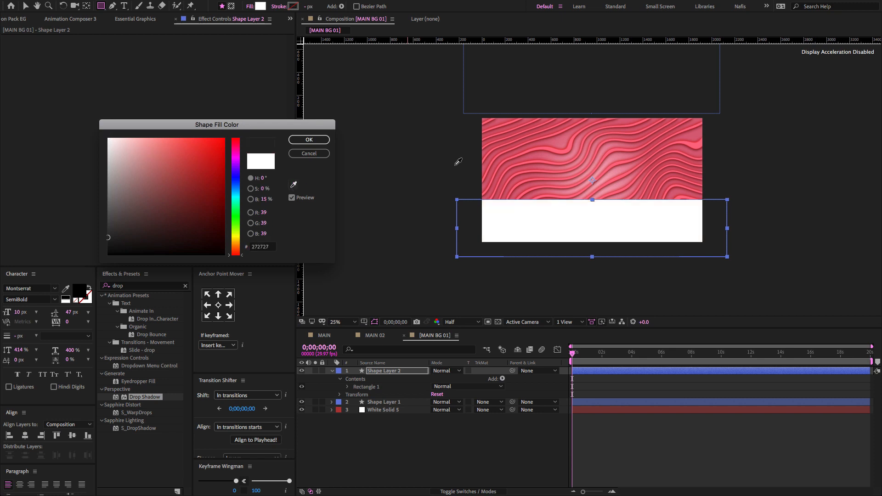
{"action": "left_click", "coordinate": [493, 120]}
{"action": "left_click_drag", "start_coordinate": [166, 147], "coordinate": [136, 138]}
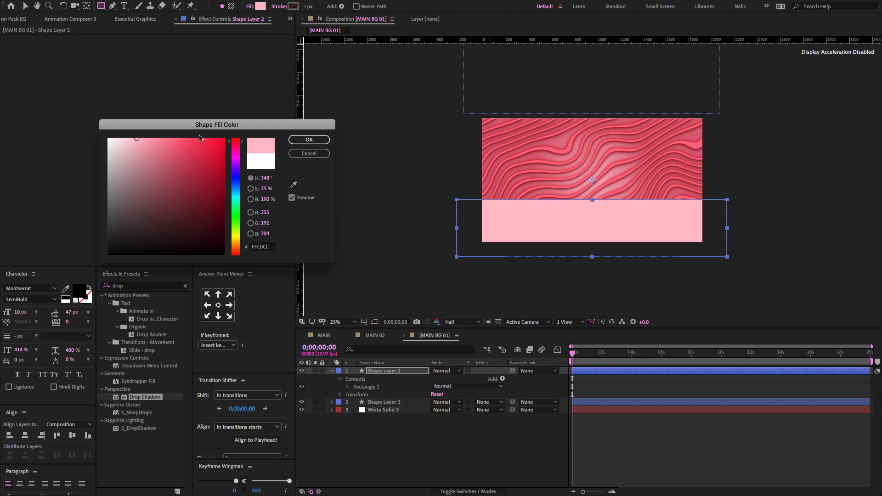
{"action": "left_click", "coordinate": [291, 141]}
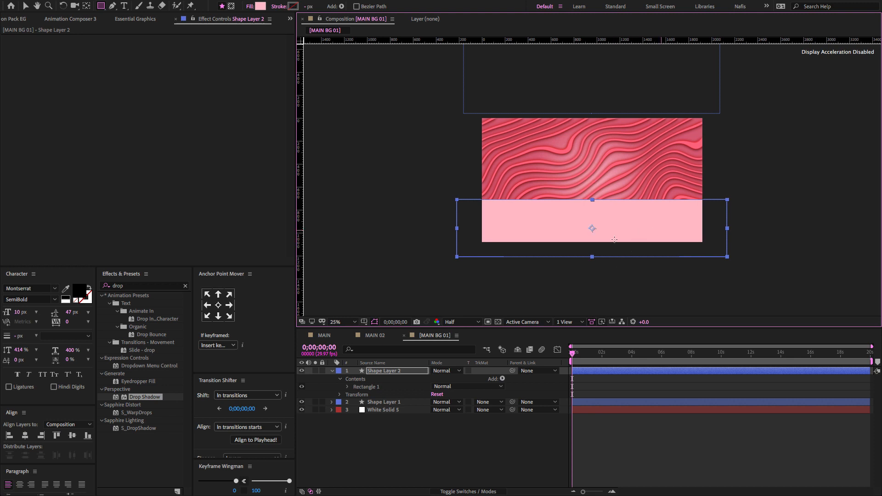
Step: Apply Drop Shadow to the pink rectangle's layer with Direction 0° and Distance 8
{"action": "left_click", "coordinate": [420, 368]}
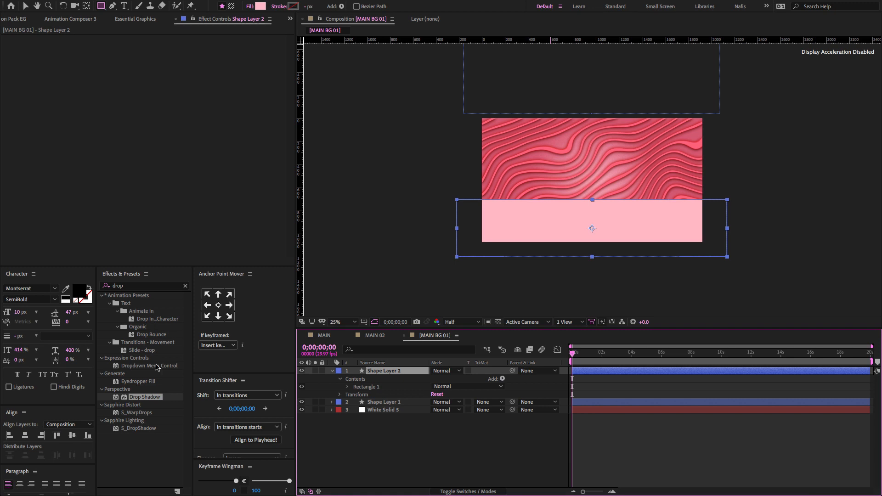
{"action": "left_click_drag", "start_coordinate": [158, 398], "coordinate": [381, 373]}
{"action": "left_click", "coordinate": [171, 61]}
{"action": "type", "text": "0"}
{"action": "key", "text": "Tab"}
{"action": "type", "text": "8"}
{"action": "key", "text": "Tab"}
{"action": "type", "text": "25"}
{"action": "key", "text": "Return"}
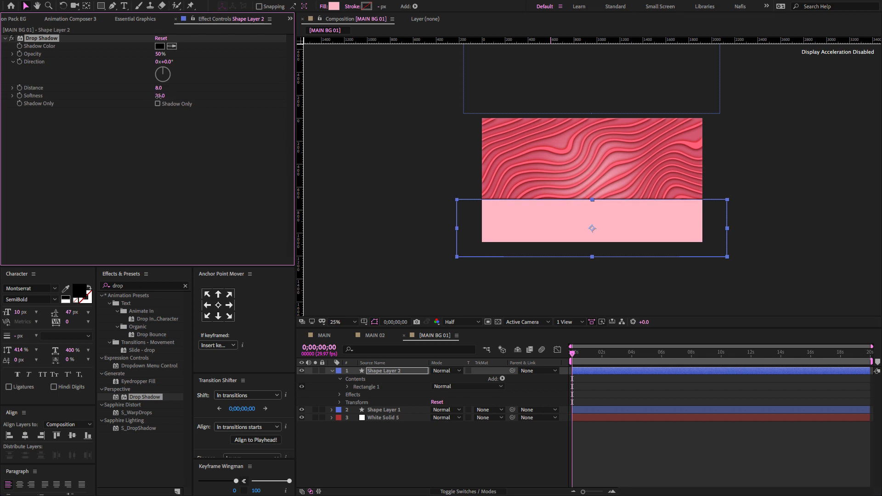
Step: Soften the rectangle's Drop Shadow to a Softness of 100, keeping its Opacity at 50%
{"action": "left_click_drag", "start_coordinate": [184, 101], "coordinate": [193, 100]}
{"action": "left_click", "coordinate": [157, 54]}
{"action": "type", "text": "40"}
{"action": "key", "text": "Return"}
Step: Collapse the expanded properties of all layers in the timeline and clear the selection
{"action": "left_click", "coordinate": [459, 463]}
{"action": "key", "text": "ctrl+a"}
{"action": "key", "text": "a"}
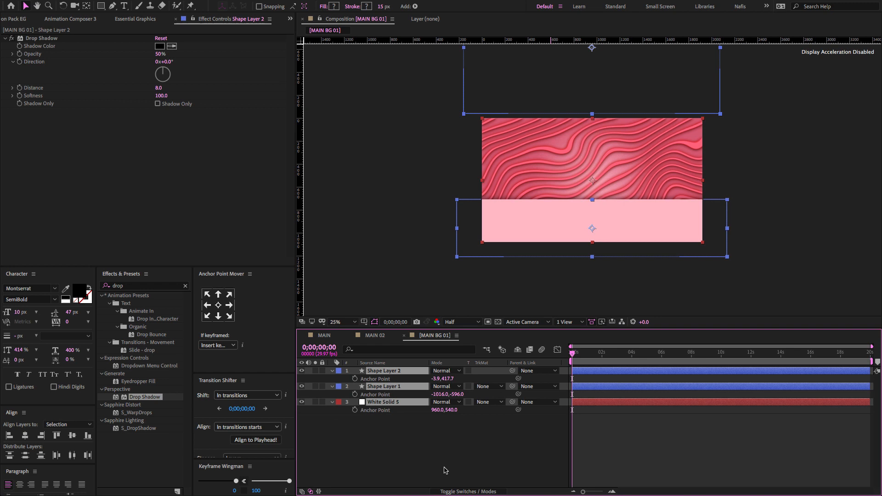
{"action": "key", "text": "a"}
{"action": "left_click", "coordinate": [444, 462]}
Step: Pre-compose the pink rectangle's shape layer as BASE, moving all attributes into the new composition
{"action": "left_click", "coordinate": [411, 371]}
{"action": "right_click", "coordinate": [411, 371]}
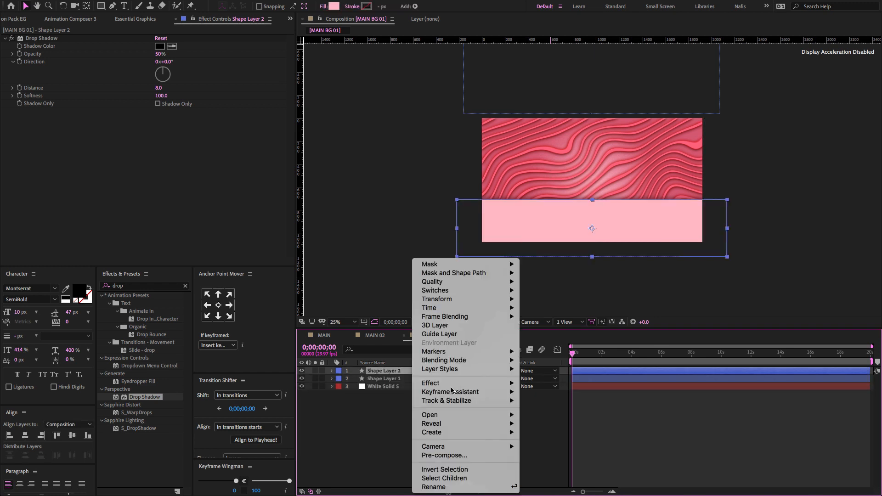
{"action": "left_click", "coordinate": [457, 456]}
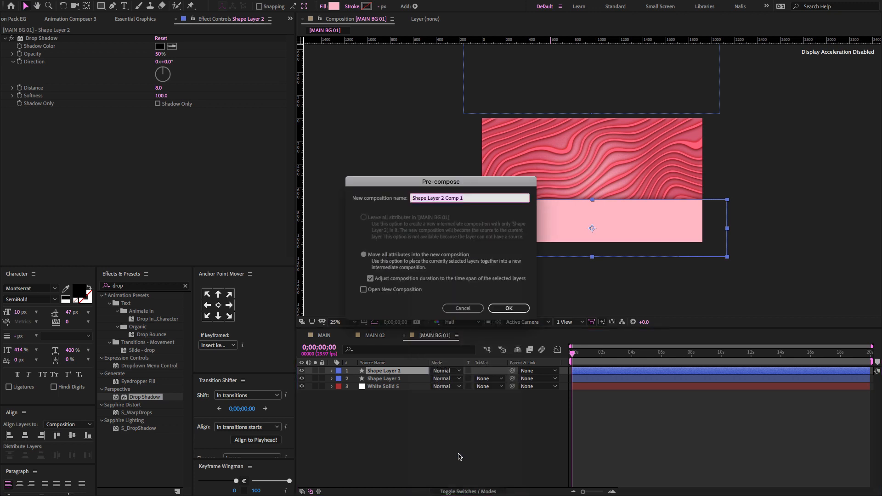
{"action": "type", "text": "BASE"}
{"action": "left_click", "coordinate": [508, 309]}
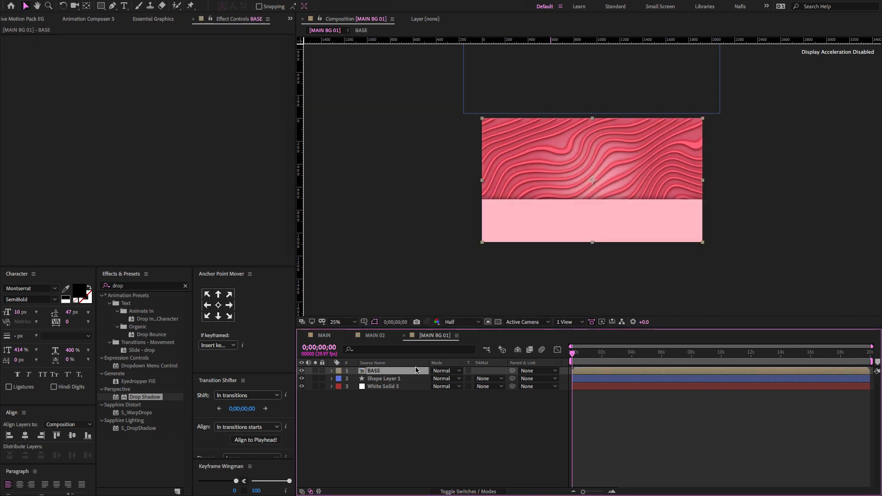
Step: Pre-compose the wavy stripes' shape layer as ANIMATED BG 01, turn view refresh back on and preview the result
{"action": "left_click", "coordinate": [403, 380]}
{"action": "right_click", "coordinate": [403, 380]}
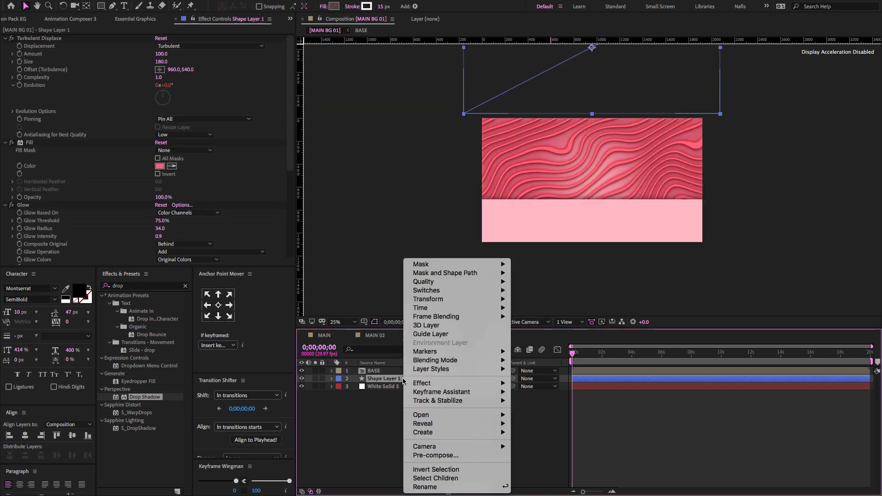
{"action": "left_click", "coordinate": [419, 456]}
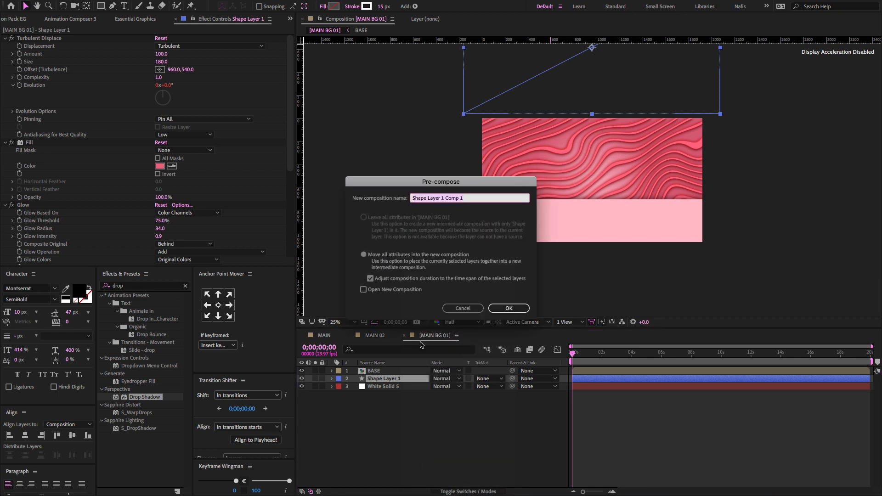
{"action": "type", "text": "ANIMATED BG 01"}
{"action": "left_click", "coordinate": [506, 308]}
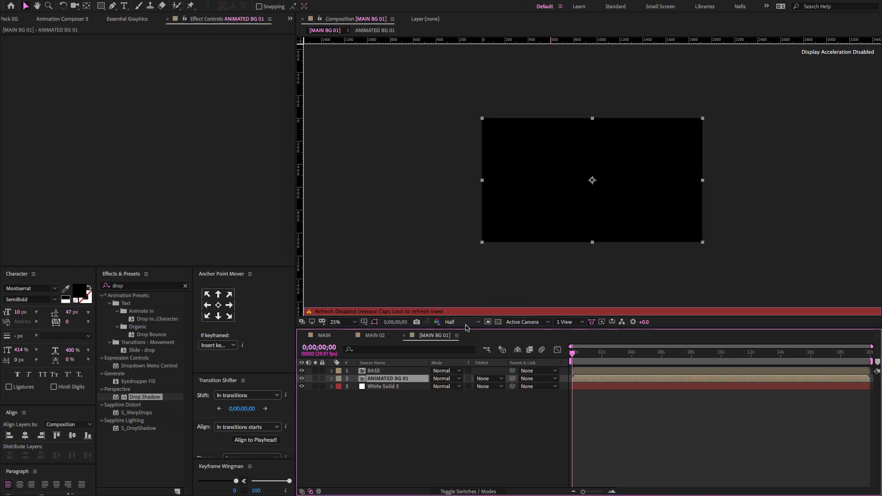
{"action": "key", "text": "Caps_Lock"}
{"action": "left_click_drag", "start_coordinate": [576, 353], "coordinate": [544, 361]}
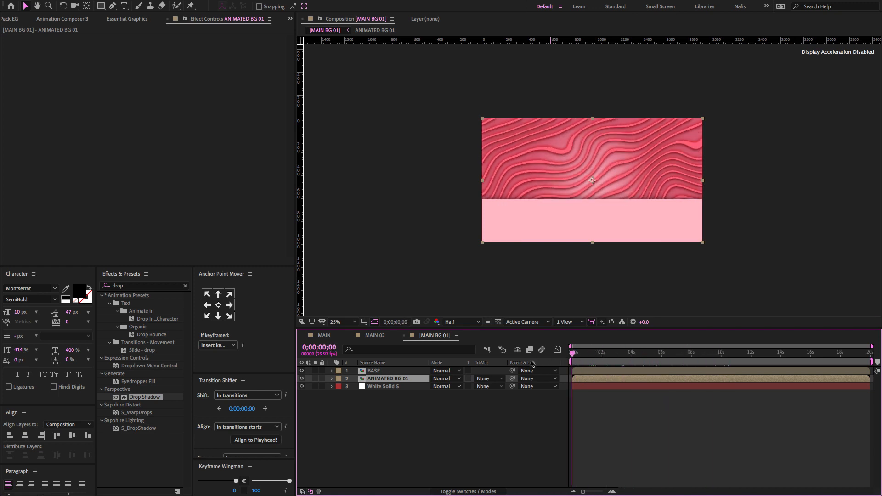
Step: Place the [MAIN BG 01] composition from the project's comp folder into the MAIN 02 composition as a layer
{"action": "left_click", "coordinate": [375, 335]}
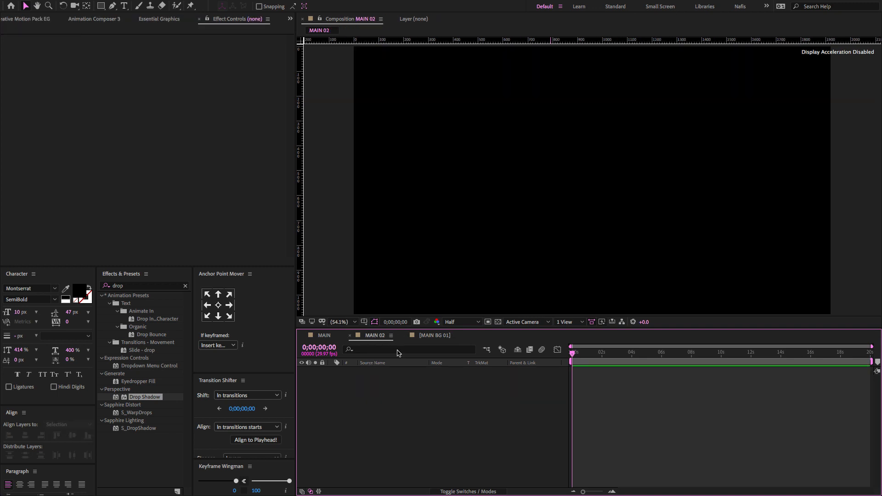
{"action": "left_click", "coordinate": [290, 19]}
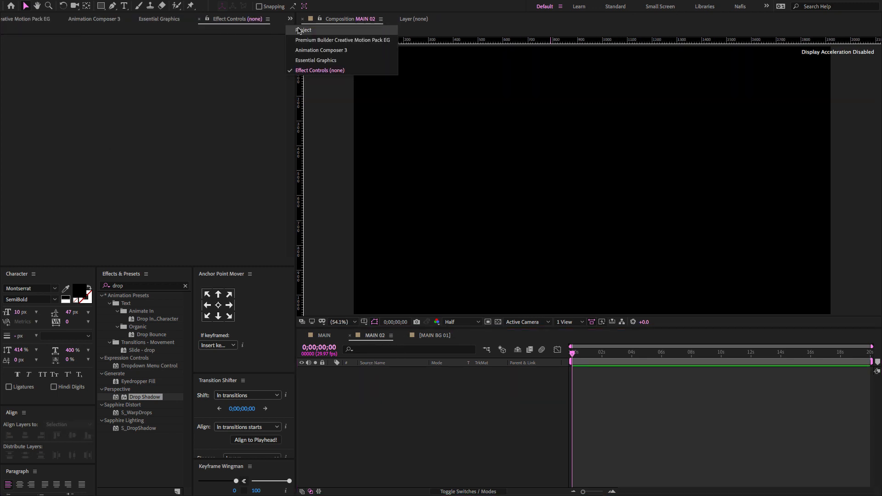
{"action": "left_click", "coordinate": [300, 31]}
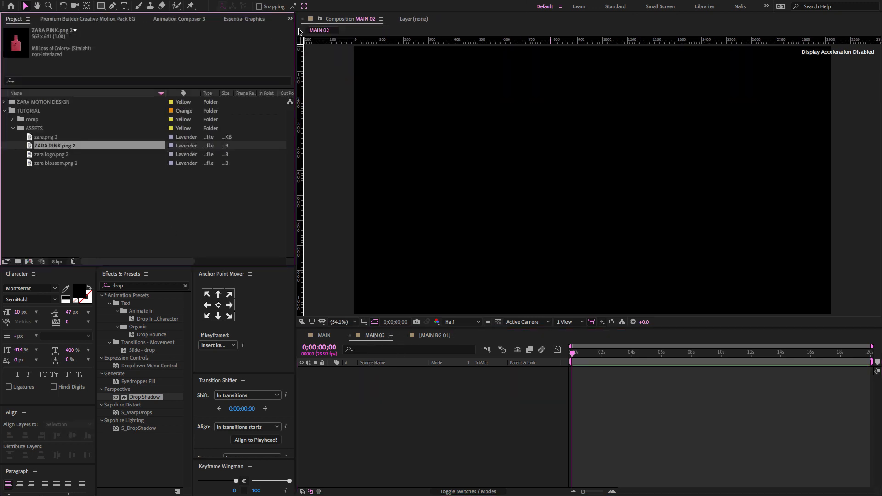
{"action": "left_click", "coordinate": [13, 128]}
{"action": "left_click", "coordinate": [13, 120]}
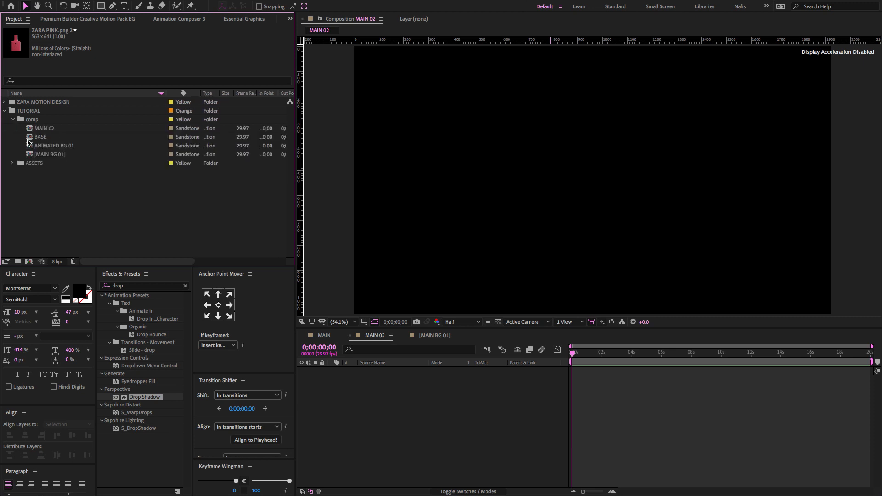
{"action": "left_click", "coordinate": [29, 146]}
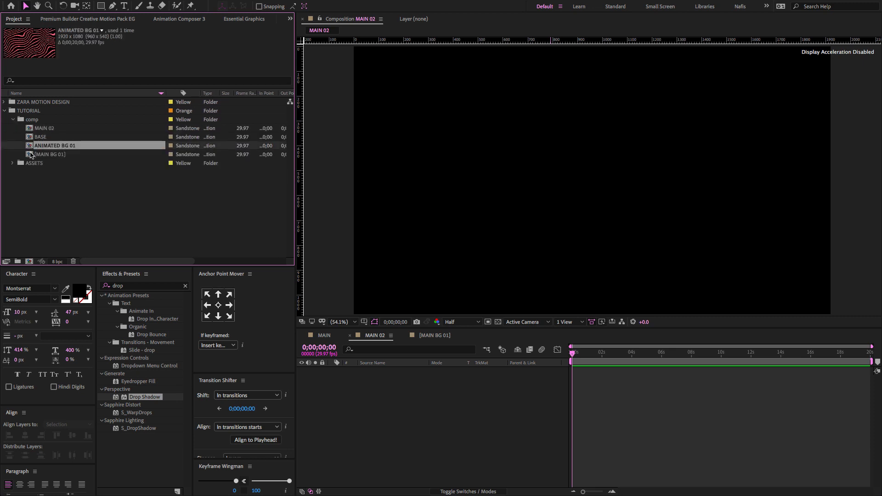
{"action": "left_click_drag", "start_coordinate": [29, 155], "coordinate": [476, 395]}
{"action": "key", "text": "comma"}
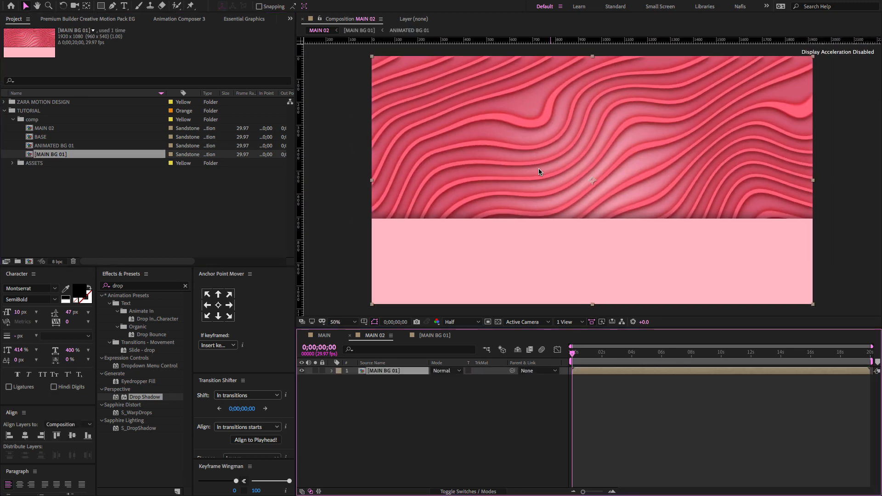
Step: Add a vertical and a horizontal guide crossing at the center of the MAIN 02 composition
{"action": "left_click_drag", "start_coordinate": [300, 147], "coordinate": [592, 146]}
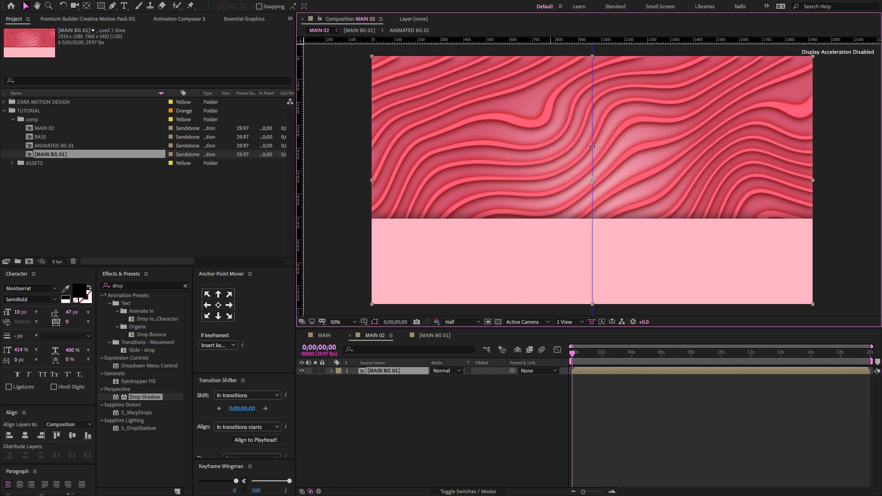
{"action": "left_click_drag", "start_coordinate": [490, 43], "coordinate": [488, 180]}
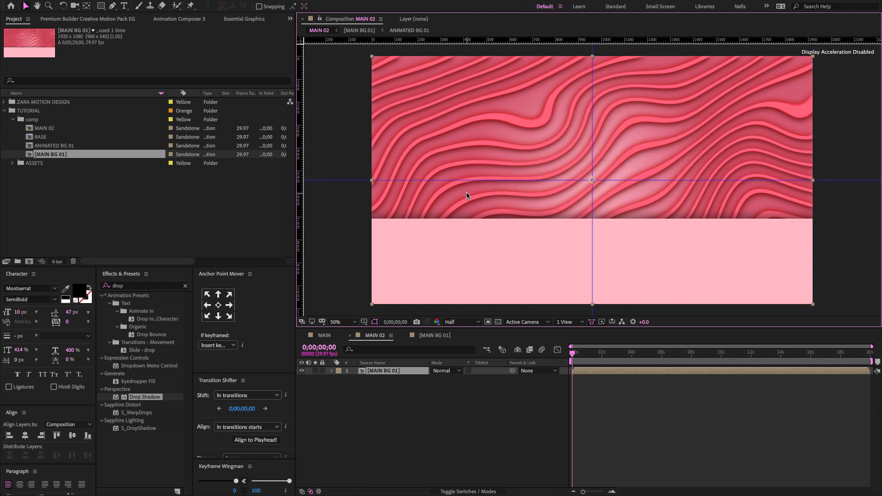
{"action": "left_click", "coordinate": [401, 389]}
Step: Move the [MAIN BG 01] layer horizontally to the right until its left edge meets the vertical center guide
{"action": "left_click", "coordinate": [400, 373]}
{"action": "left_click_drag", "start_coordinate": [646, 142], "coordinate": [864, 142]}
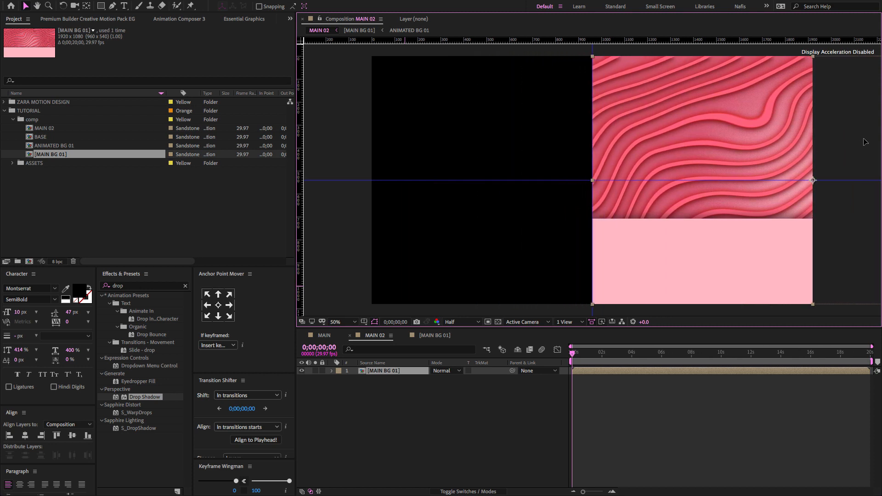
Step: Deselect the [MAIN BG 01] layer and turn on snapping for positioning layers in the MAIN 02 composition
{"action": "left_click", "coordinate": [415, 416]}
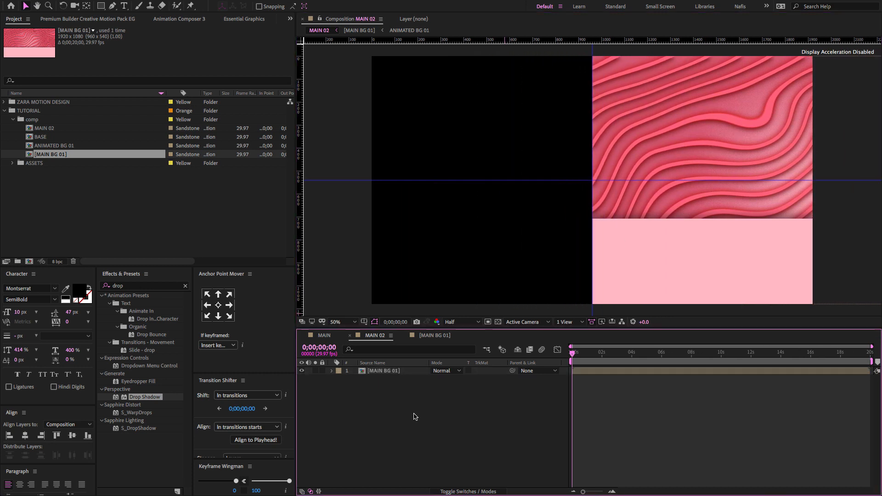
{"action": "left_click", "coordinate": [260, 7]}
{"action": "left_click", "coordinate": [263, 8]}
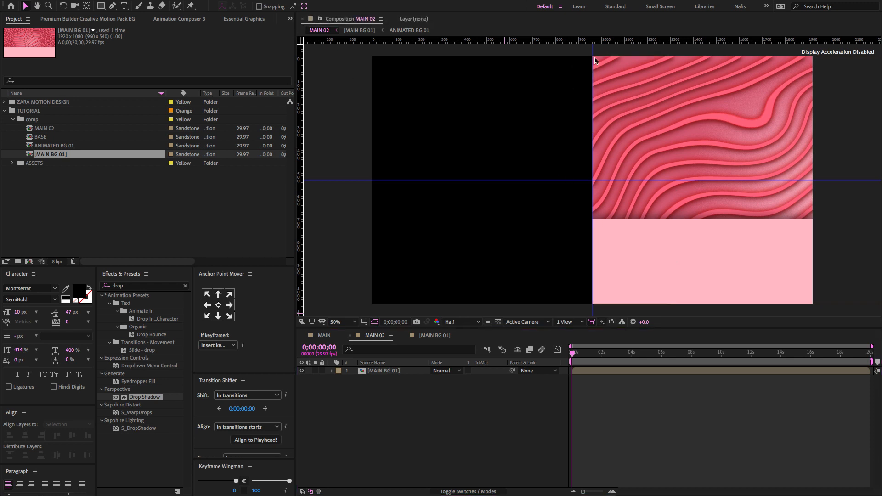
{"action": "left_click", "coordinate": [259, 7]}
{"action": "left_click_drag", "start_coordinate": [642, 116], "coordinate": [643, 117]}
{"action": "left_click", "coordinate": [468, 425]}
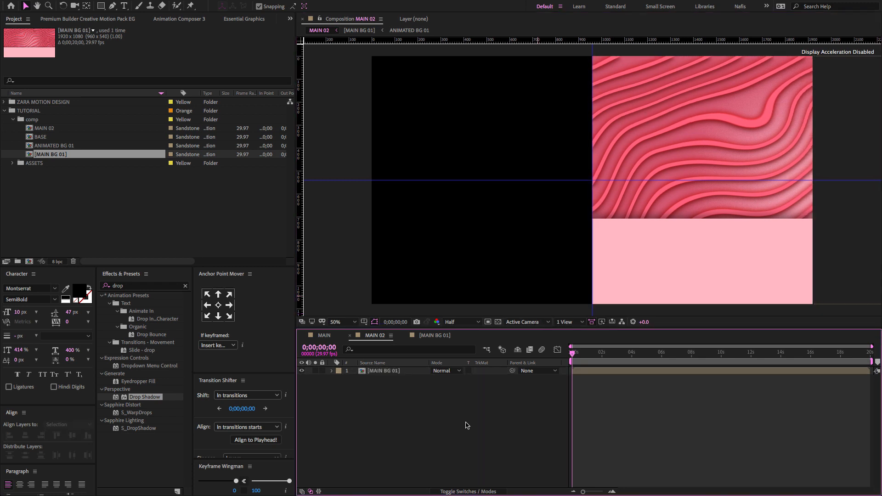
Step: Create a 1920 x 1080 composition named [MAIN BG 02] in the comp folder, using the Custom preset at 29.97 fps and 20 seconds long
{"action": "left_click", "coordinate": [80, 208]}
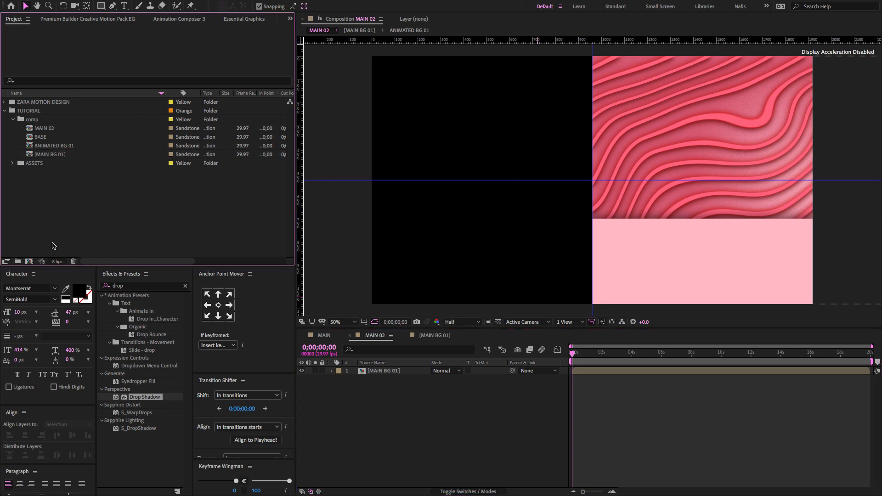
{"action": "left_click", "coordinate": [34, 120]}
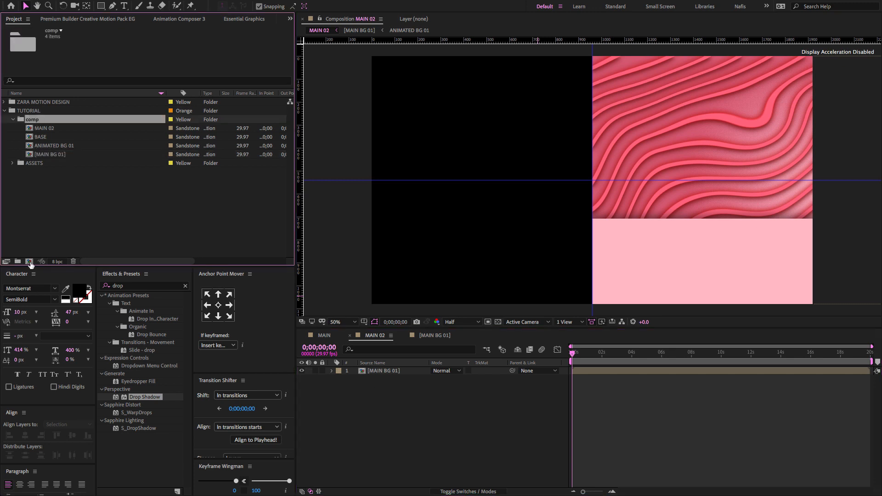
{"action": "left_click", "coordinate": [29, 262]}
{"action": "type", "text": "MA"}
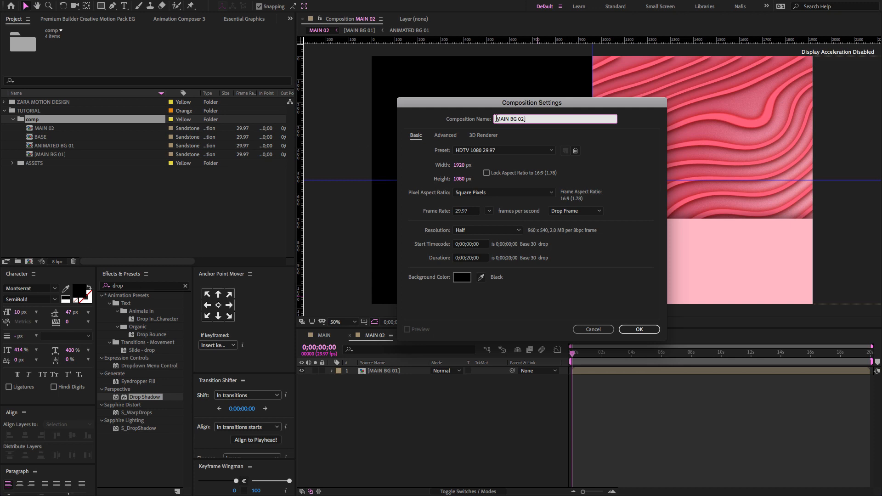
{"action": "left_click", "coordinate": [478, 151]}
{"action": "left_click", "coordinate": [464, 159]}
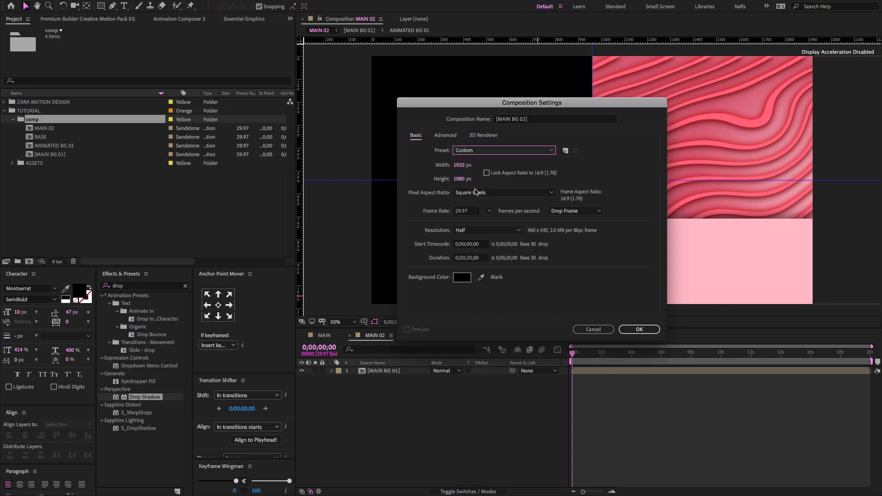
{"action": "left_click", "coordinate": [639, 330]}
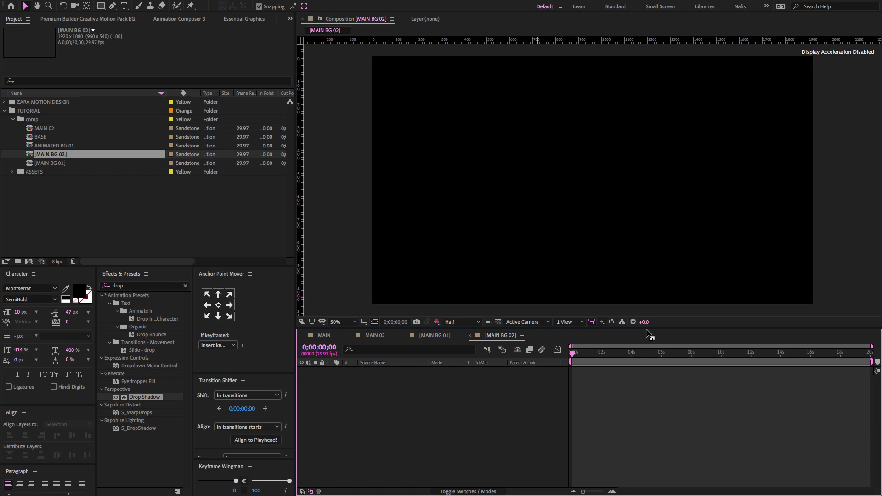
Step: Copy the White Solid 5 gradient layer from the [MAIN BG 01] composition into [MAIN BG 02]
{"action": "left_click", "coordinate": [434, 336]}
{"action": "left_click", "coordinate": [404, 379]}
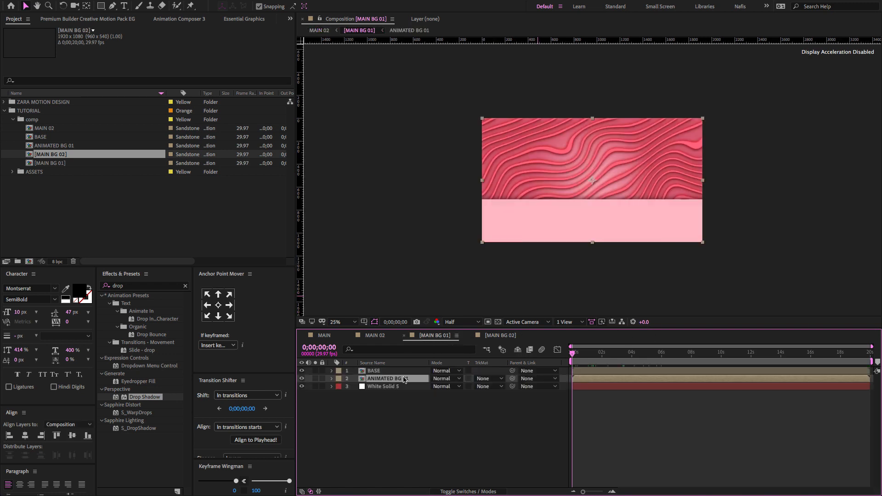
{"action": "left_click", "coordinate": [396, 387]}
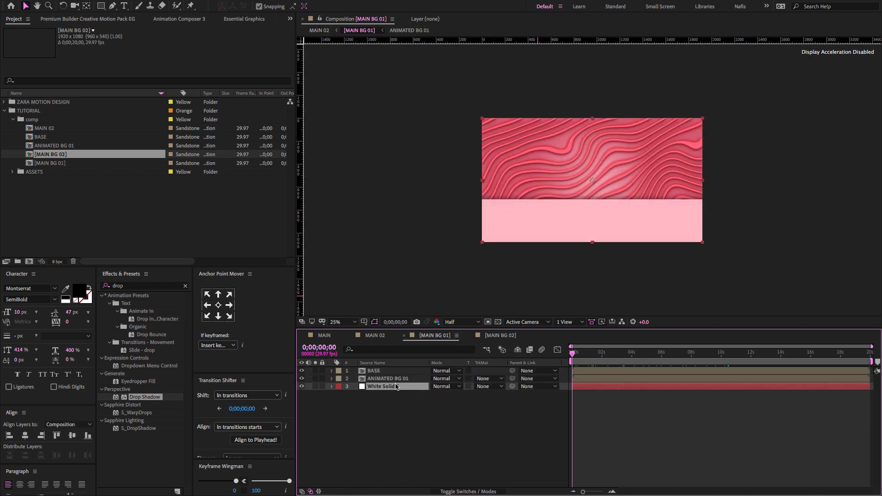
{"action": "left_click", "coordinate": [505, 341]}
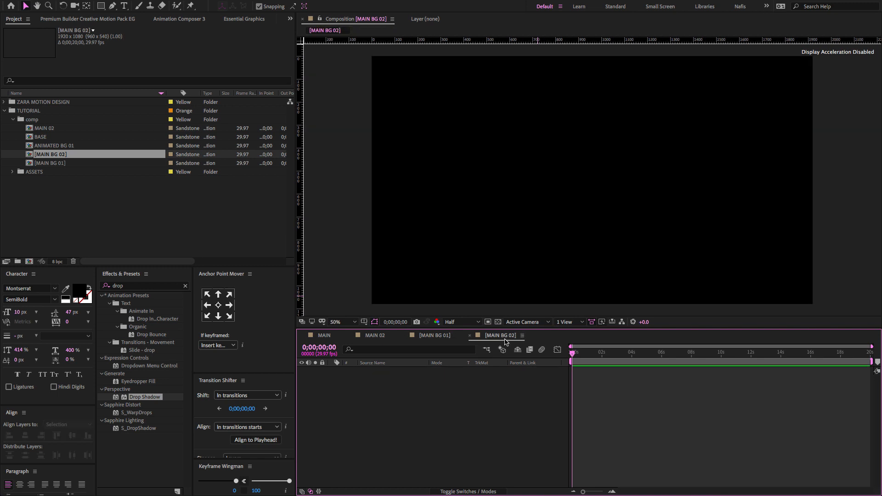
{"action": "key", "text": "ctrl+v"}
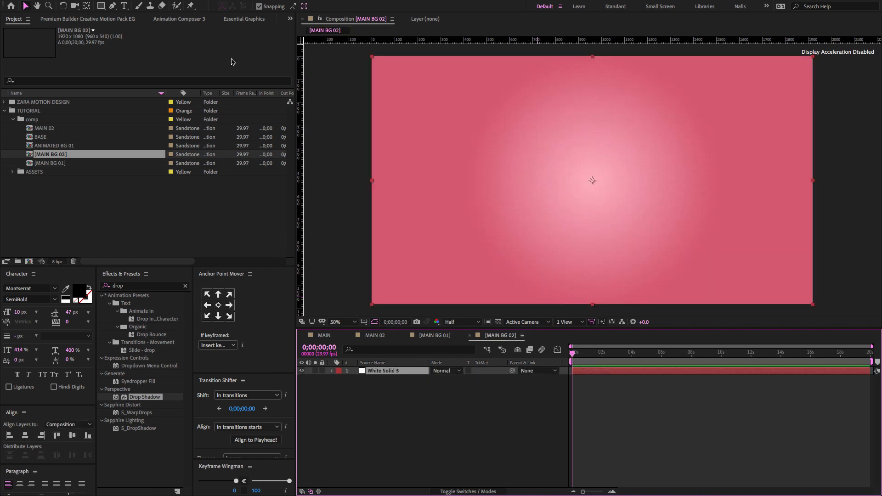
Step: Set the End Color of the copied solid's Gradient Ramp effect to purple 9B63DA
{"action": "left_click", "coordinate": [290, 18]}
{"action": "left_click", "coordinate": [304, 72]}
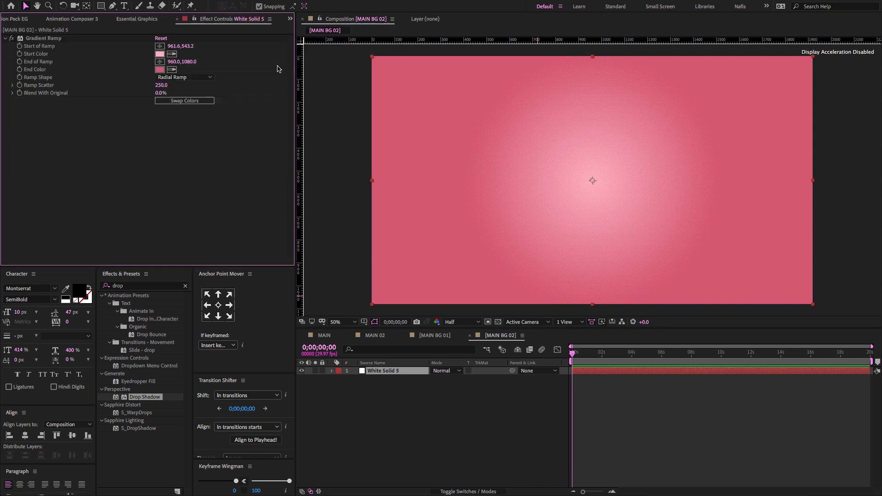
{"action": "left_click", "coordinate": [160, 69]}
{"action": "left_click_drag", "start_coordinate": [240, 195], "coordinate": [240, 168]}
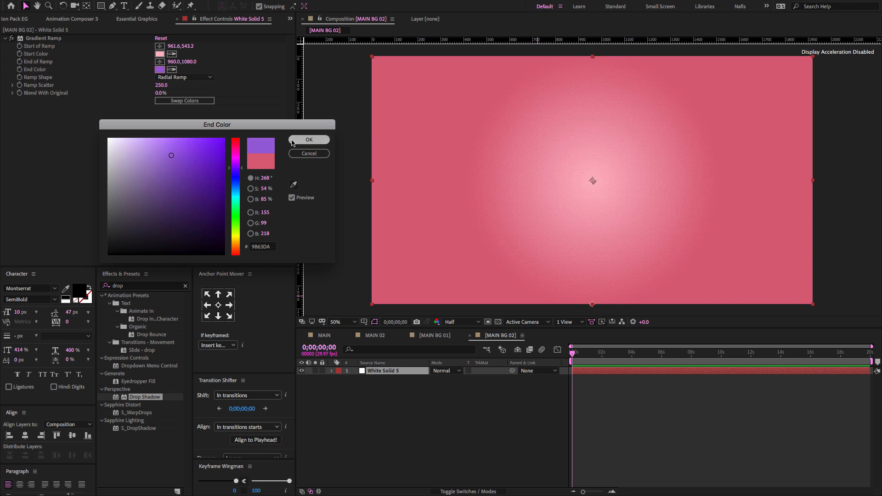
{"action": "left_click", "coordinate": [292, 141]}
Step: Sample the gradient's purple end color for its Start Color and lighten it to DBBBFF
{"action": "left_click", "coordinate": [160, 53]}
{"action": "left_click", "coordinate": [309, 154]}
{"action": "left_click", "coordinate": [172, 54]}
{"action": "left_click", "coordinate": [160, 70]}
{"action": "left_click", "coordinate": [160, 53]}
{"action": "left_click_drag", "start_coordinate": [154, 147], "coordinate": [138, 132]}
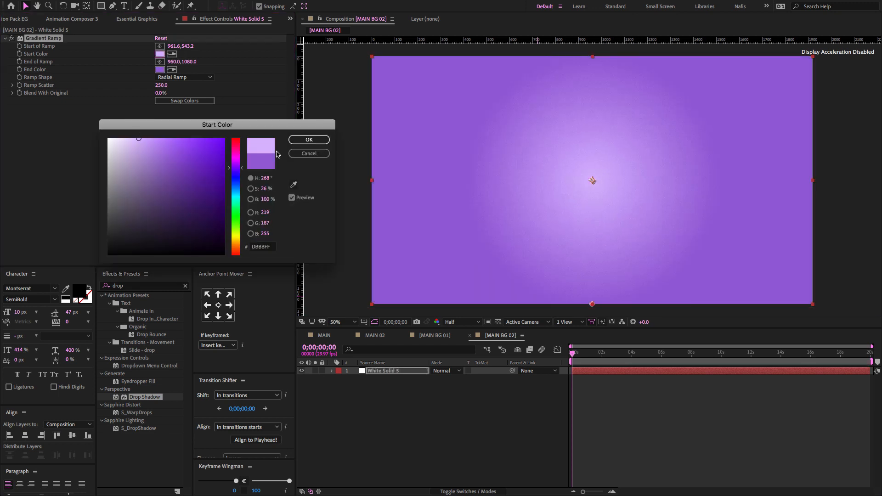
{"action": "left_click", "coordinate": [317, 140]}
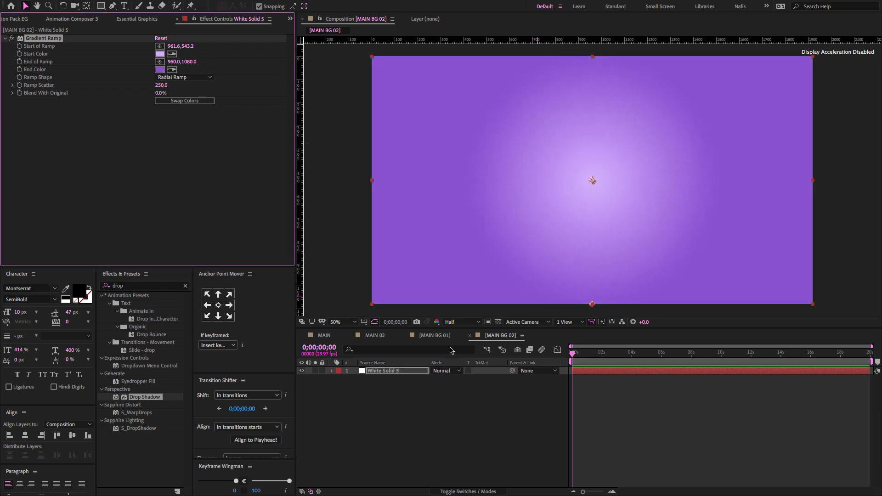
Step: Copy Shape Layer 2 from the BASE composition into [MAIN BG 02] above the purple gradient solid
{"action": "left_click", "coordinate": [435, 336]}
{"action": "left_click", "coordinate": [397, 379]}
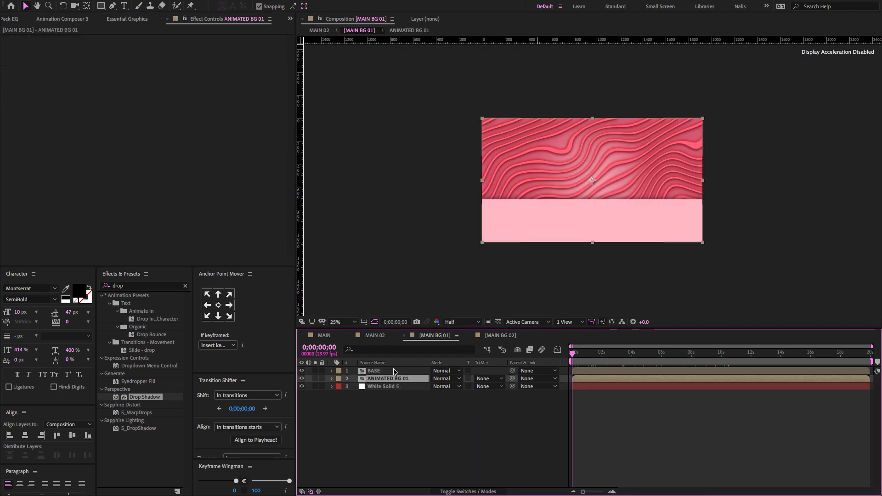
{"action": "left_click", "coordinate": [393, 372], "text": "shift"}
{"action": "double_click", "coordinate": [393, 372]}
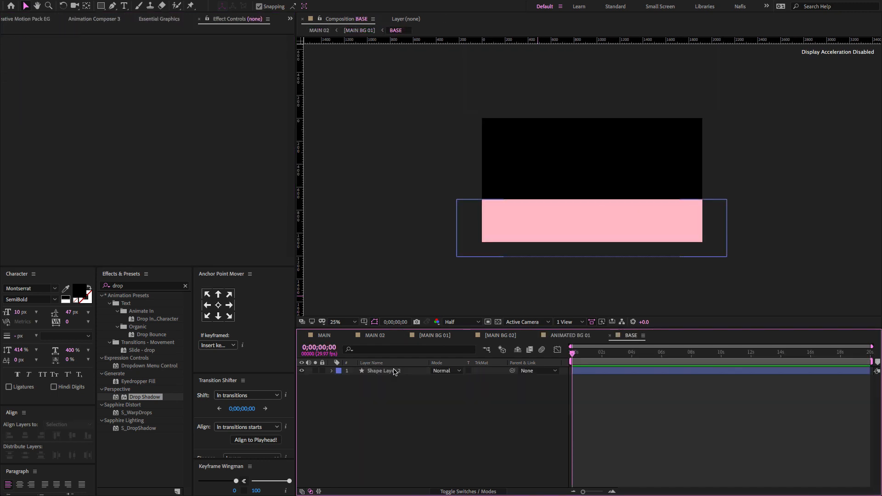
{"action": "left_click", "coordinate": [393, 371]}
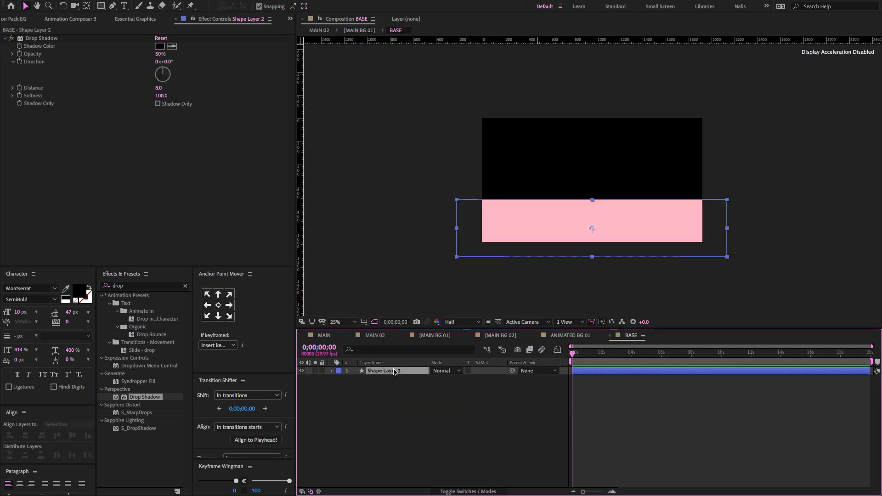
{"action": "left_click", "coordinate": [508, 340]}
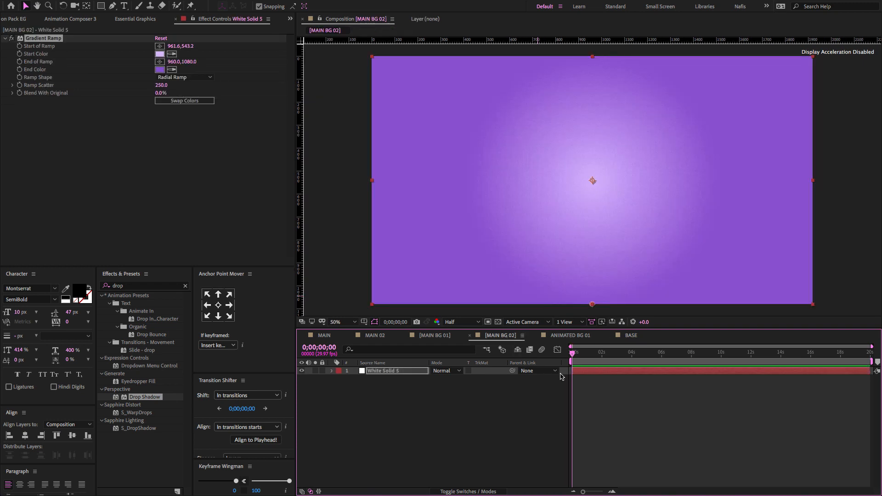
{"action": "key", "text": "ctrl+v"}
Step: Copy the wavy stripes' Shape Layer 1 from ANIMATED BG 01 into [MAIN BG 02] and place it below Shape Layer 2
{"action": "left_click", "coordinate": [595, 336]}
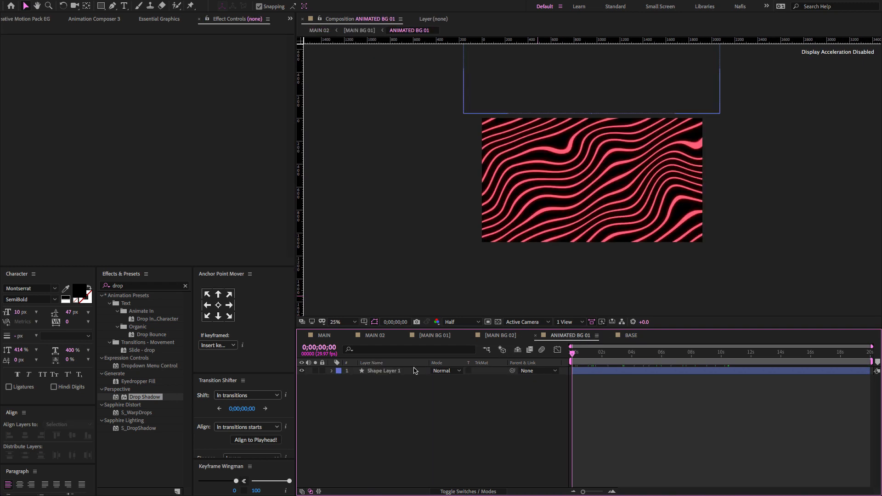
{"action": "left_click", "coordinate": [414, 371]}
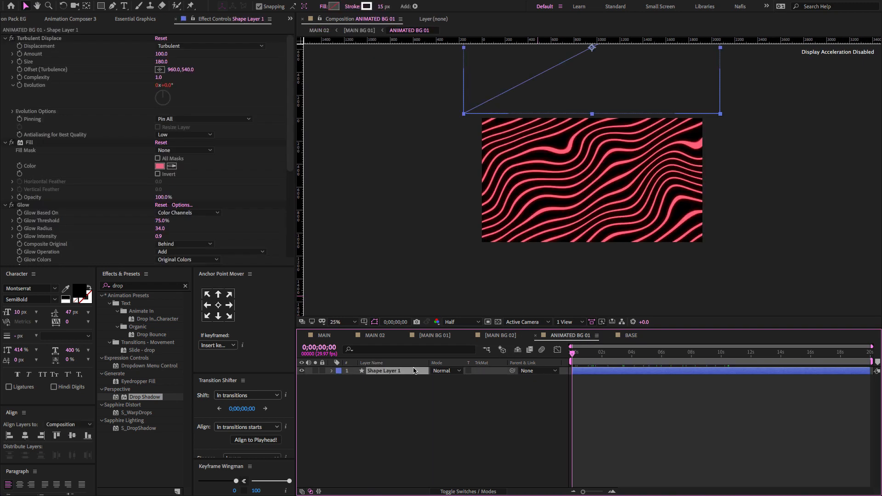
{"action": "left_click", "coordinate": [491, 338]}
{"action": "key", "text": "ctrl+v"}
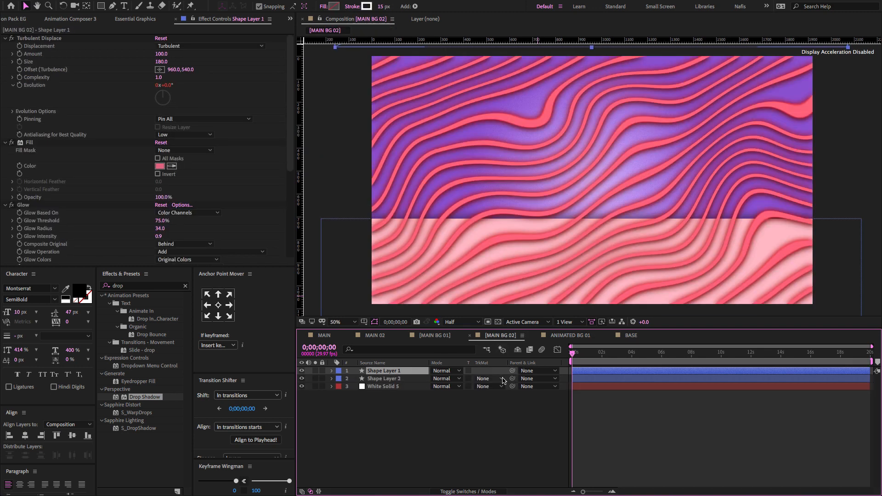
{"action": "left_click_drag", "start_coordinate": [394, 371], "coordinate": [402, 388]}
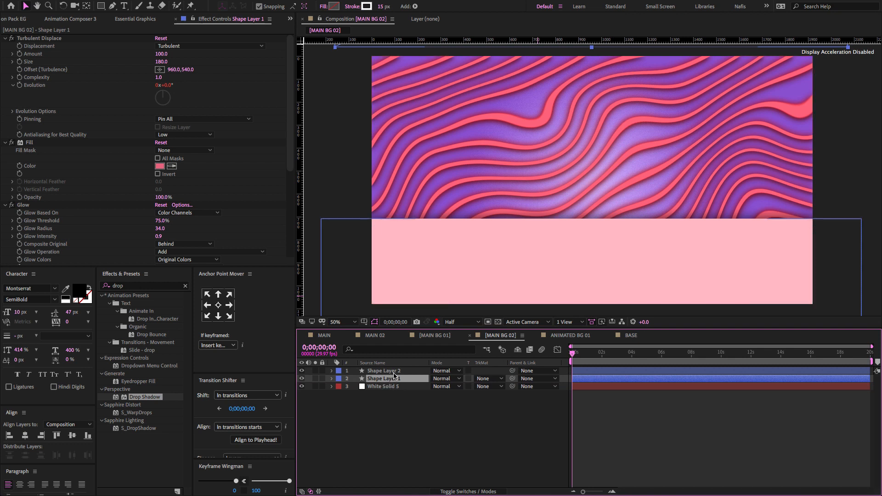
Step: Change the fill color of the base rectangle, Shape Layer 2, to light purple DAB8FF
{"action": "left_click", "coordinate": [391, 372]}
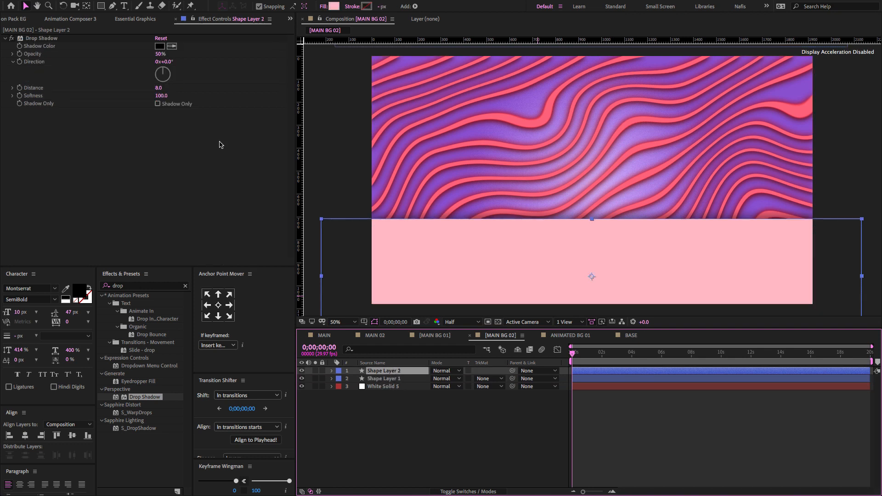
{"action": "left_click", "coordinate": [335, 6]}
{"action": "left_click", "coordinate": [294, 185]}
{"action": "left_click", "coordinate": [525, 109]}
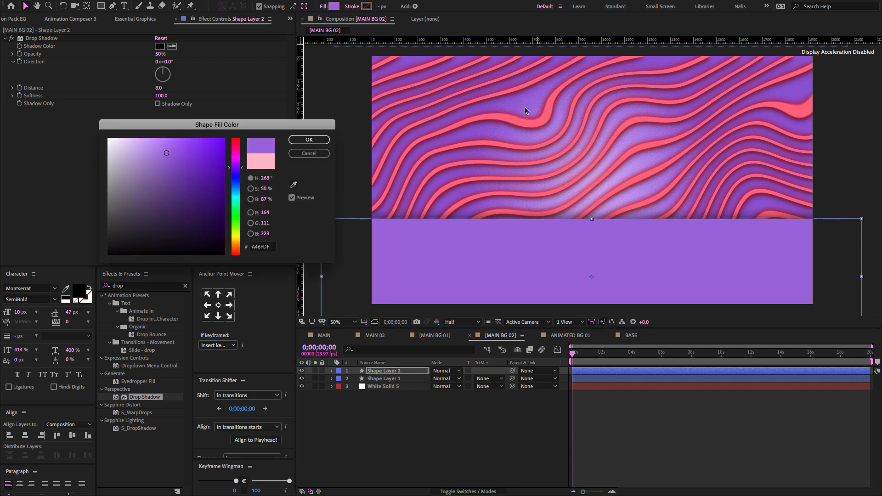
{"action": "left_click_drag", "start_coordinate": [168, 145], "coordinate": [139, 128]}
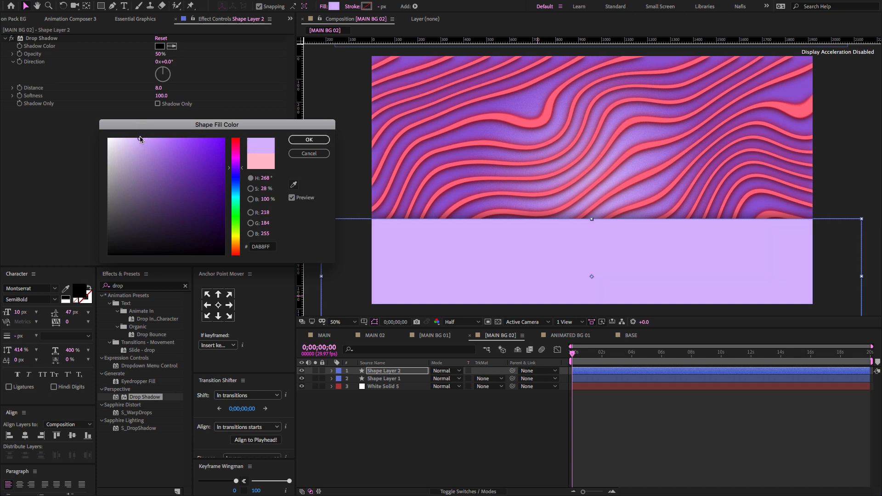
{"action": "left_click", "coordinate": [309, 139]}
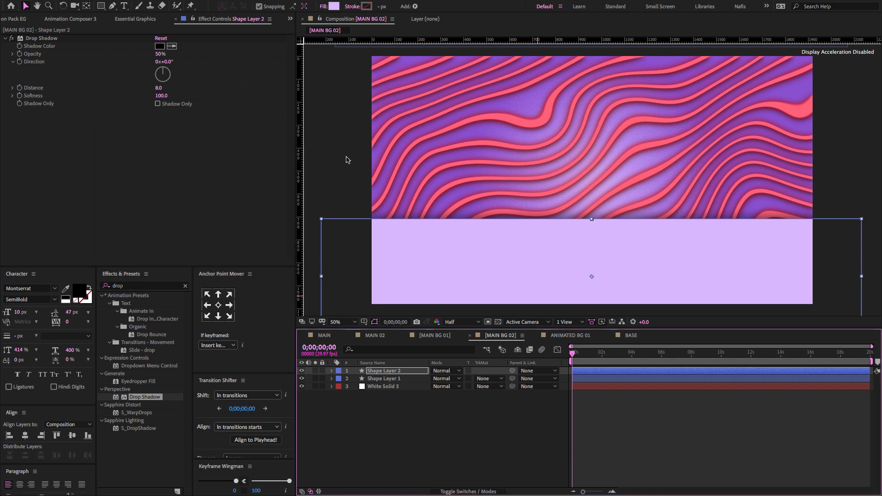
Step: Recolor the wavy stripes' Fill effect on Shape Layer 1 by sampling the purple background and adjusting it to 935FCF
{"action": "left_click", "coordinate": [384, 378]}
{"action": "left_click", "coordinate": [172, 166]}
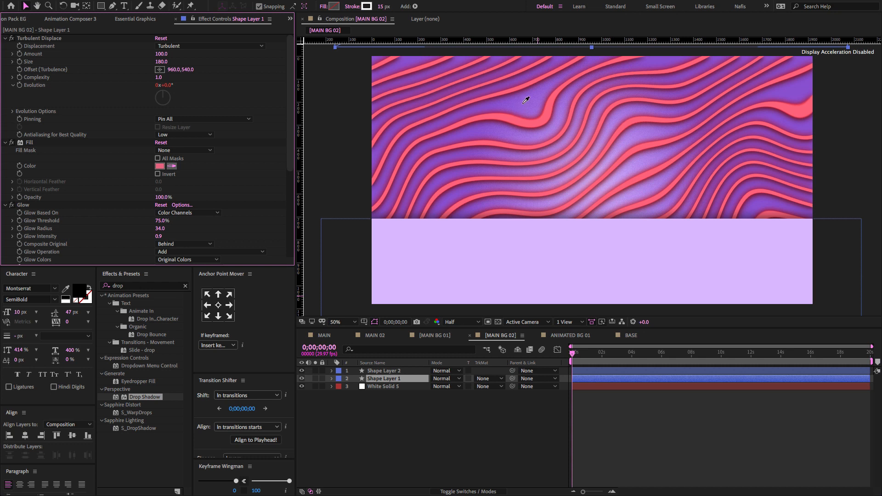
{"action": "left_click", "coordinate": [523, 104]}
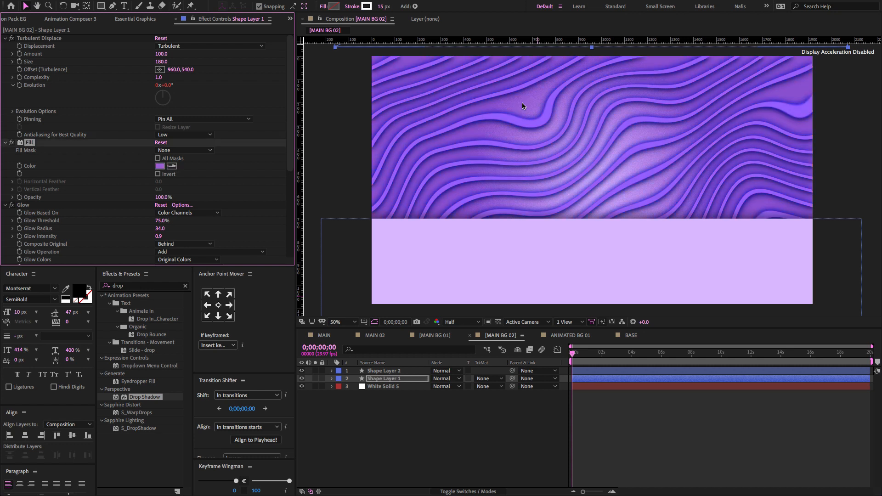
{"action": "left_click", "coordinate": [160, 167]}
{"action": "left_click", "coordinate": [170, 160]}
{"action": "left_click_drag", "start_coordinate": [170, 160], "coordinate": [171, 161]}
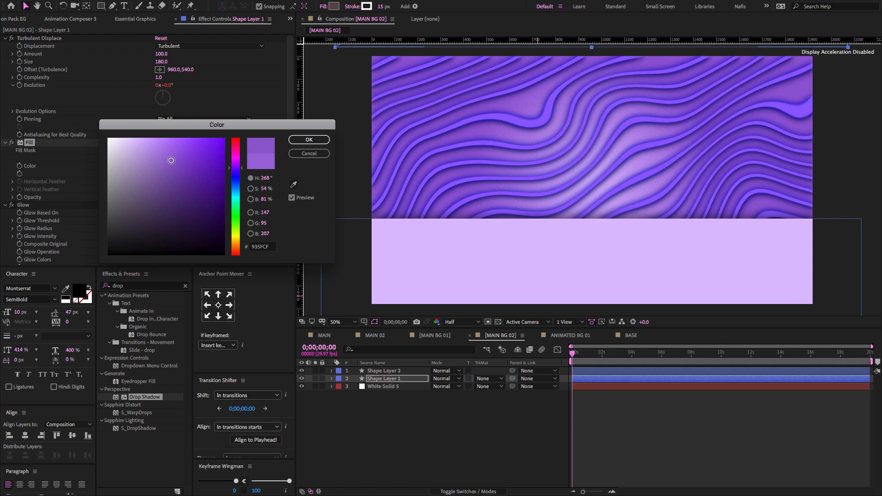
{"action": "left_click", "coordinate": [308, 140]}
{"action": "scroll", "coordinate": [256, 192], "scroll_direction": "down", "scroll_amount": 3}
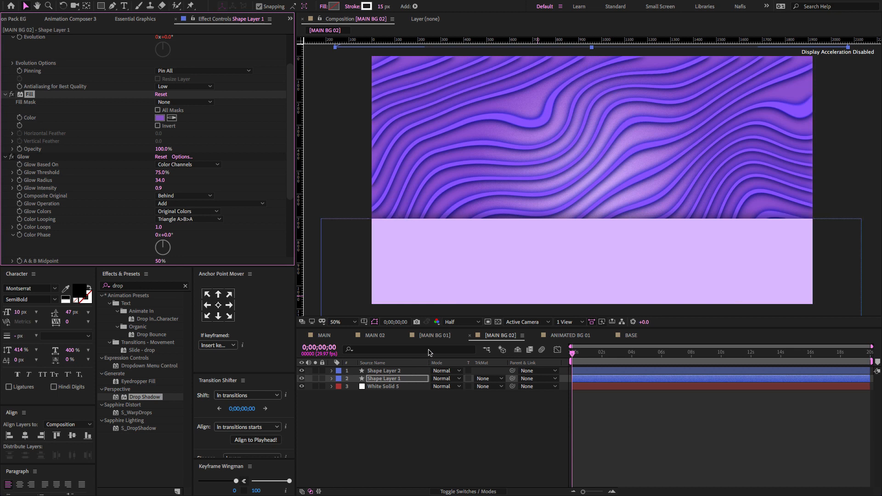
Step: Add the [MAIN BG 02] composition from the comp folder to MAIN 02 as a layer above [MAIN BG 01]
{"action": "left_click", "coordinate": [374, 335]}
{"action": "left_click", "coordinate": [290, 19]}
{"action": "left_click", "coordinate": [313, 31]}
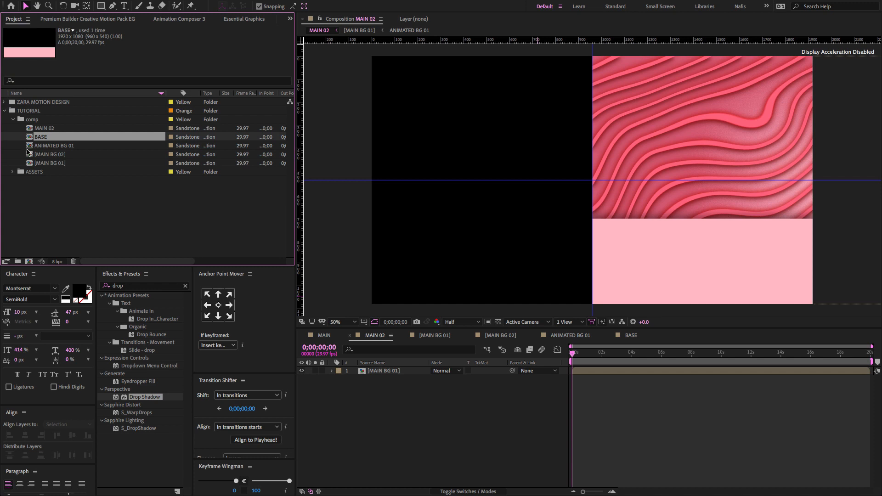
{"action": "left_click", "coordinate": [29, 163]}
{"action": "left_click", "coordinate": [27, 156]}
{"action": "left_click_drag", "start_coordinate": [28, 156], "coordinate": [388, 372]}
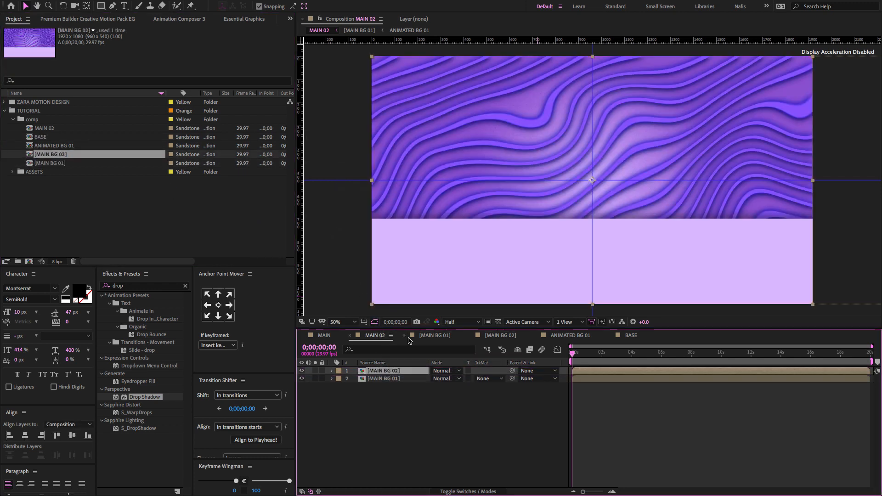
Step: Close the [MAIN BG 01], [MAIN BG 02], ANIMATED BG 01 and BASE compositions, keeping MAIN and MAIN 02 open
{"action": "left_click", "coordinate": [405, 336]}
{"action": "left_click", "coordinate": [405, 336]}
{"action": "left_click", "coordinate": [405, 336]}
{"action": "left_click", "coordinate": [405, 335]}
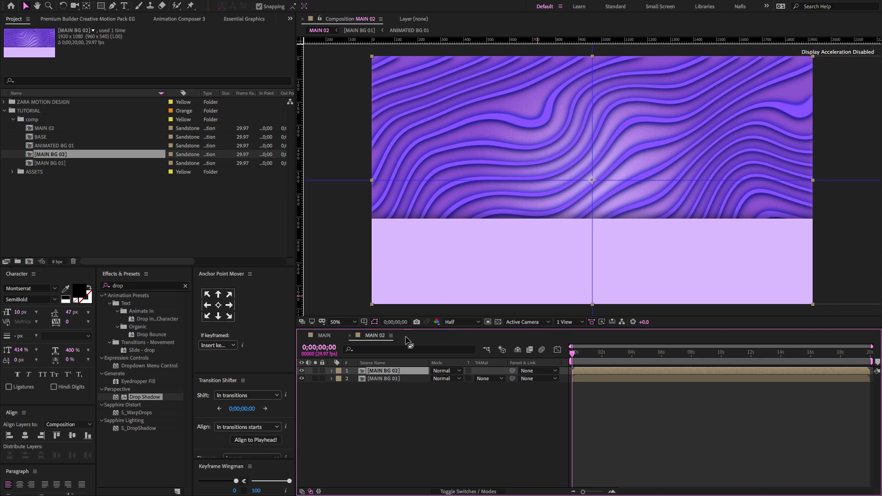
Step: With snapping on, shift the [MAIN BG 02] layer sideways so the purple background fills only the first half of the frame
{"action": "left_click", "coordinate": [268, 7]}
{"action": "left_click", "coordinate": [268, 7]}
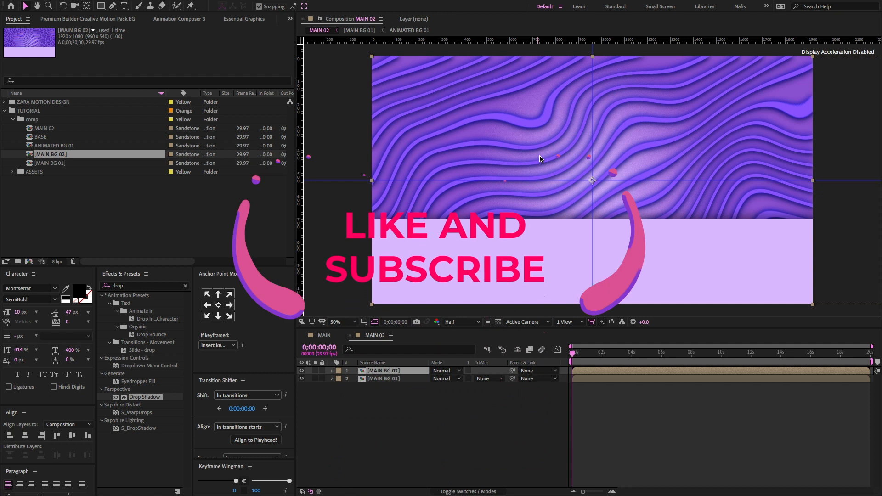
{"action": "left_click_drag", "start_coordinate": [547, 157], "coordinate": [325, 144]}
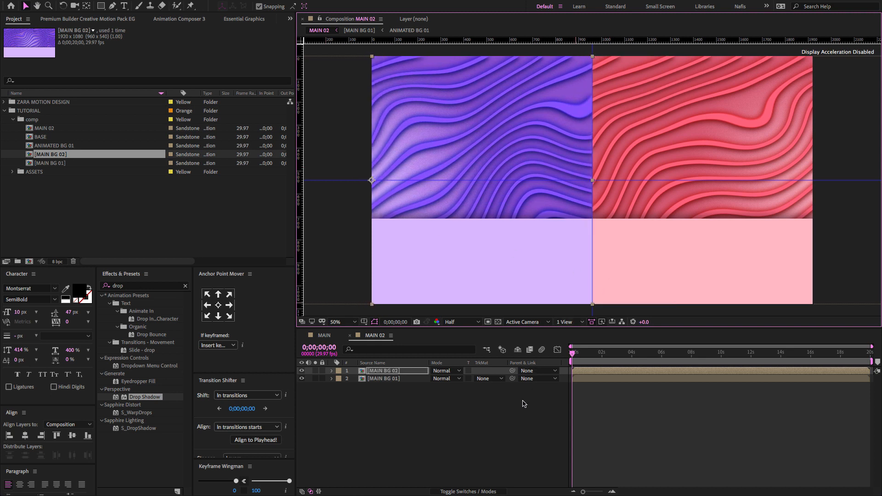
{"action": "left_click", "coordinate": [468, 403]}
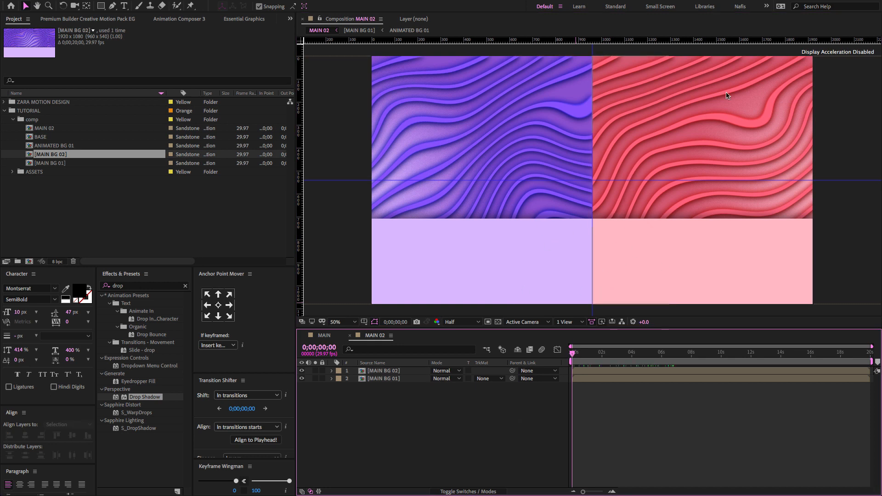
Step: Review the bottle swing around 0;00;03;03 in the finished MAIN composition, then return to MAIN 02
{"action": "left_click", "coordinate": [325, 335]}
{"action": "left_click", "coordinate": [618, 351]}
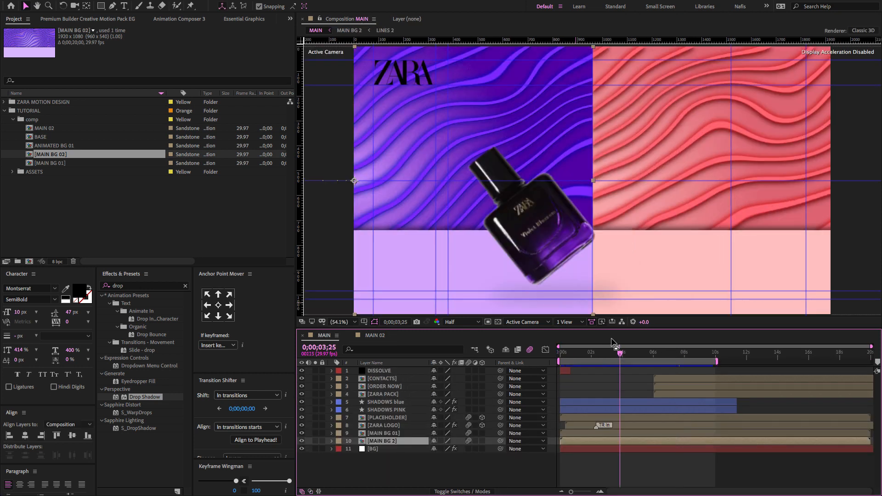
{"action": "left_click_drag", "start_coordinate": [601, 352], "coordinate": [608, 353]}
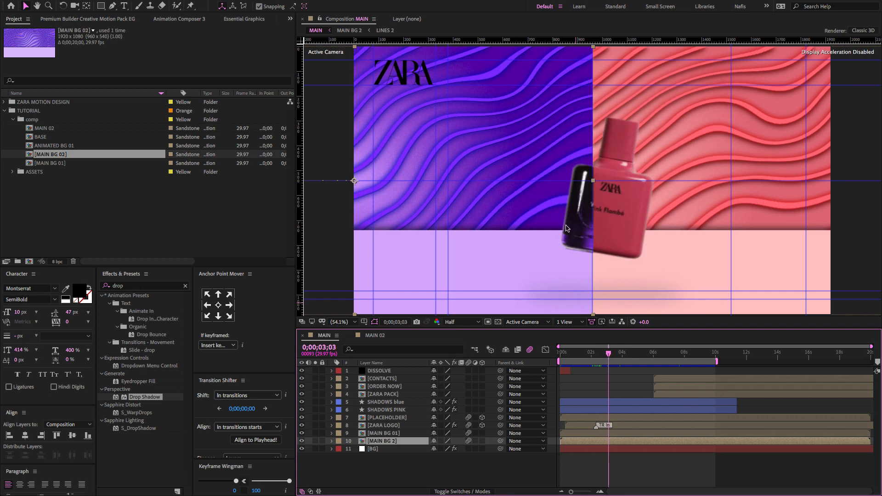
{"action": "left_click", "coordinate": [374, 335]}
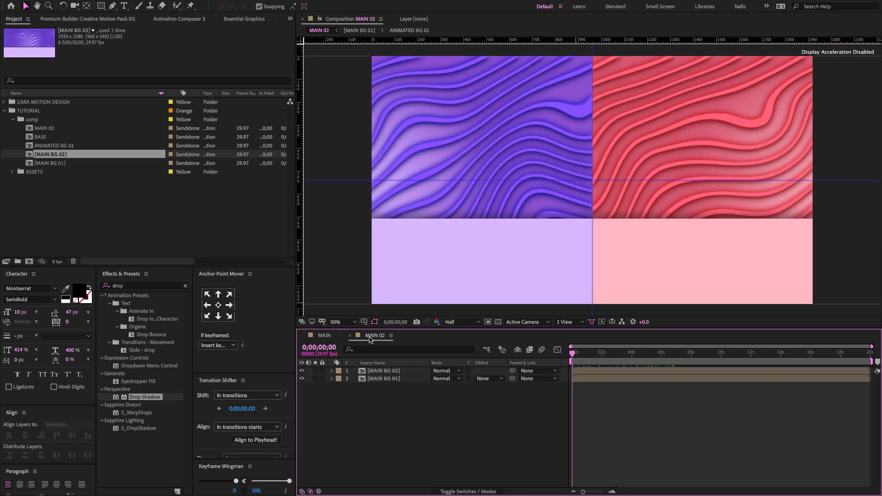
Step: Create a 1920 x 1080 composition named PLACEHOLDER in the comp folder, with the Custom preset, Full resolution and a 0;00;20;00 duration
{"action": "left_click", "coordinate": [35, 216]}
{"action": "left_click", "coordinate": [26, 121]}
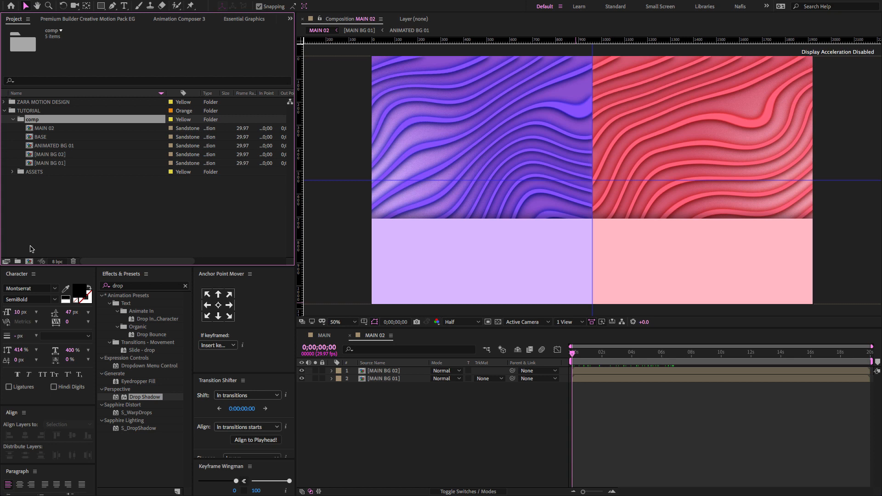
{"action": "left_click", "coordinate": [29, 262]}
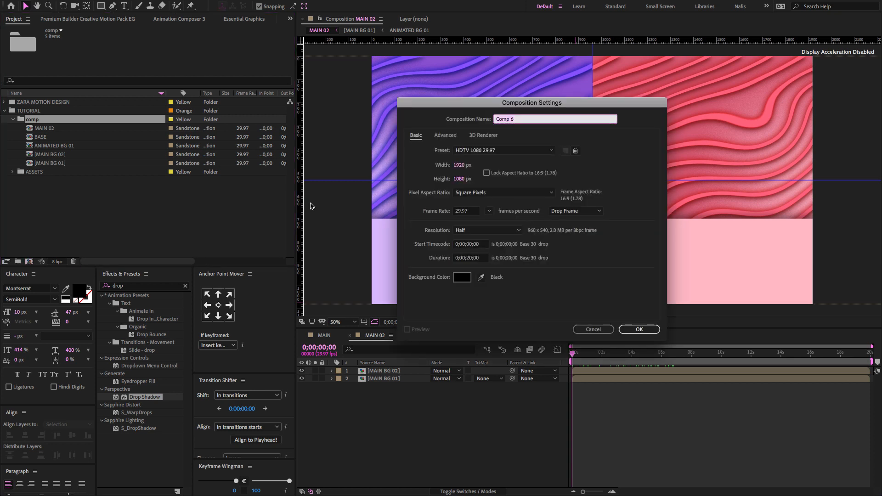
{"action": "type", "text": "PLACEHOLDER"}
{"action": "left_click", "coordinate": [503, 151]}
{"action": "left_click", "coordinate": [501, 160]}
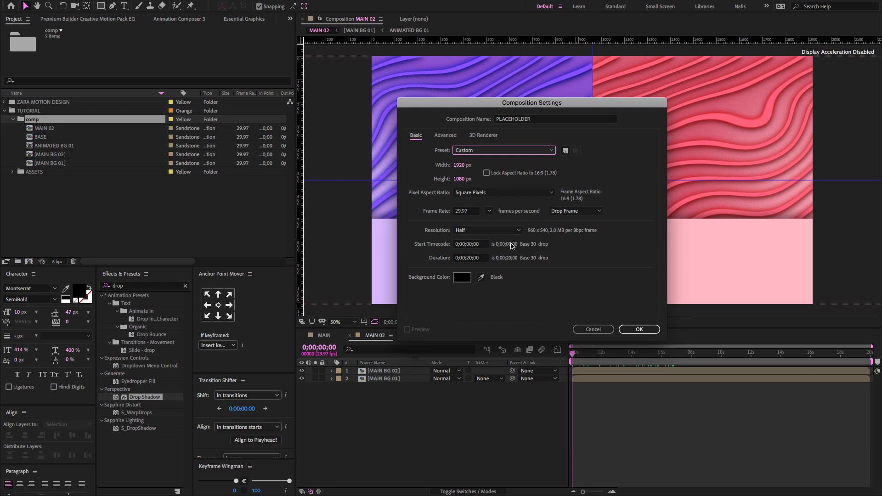
{"action": "left_click", "coordinate": [505, 230]}
{"action": "left_click", "coordinate": [500, 239]}
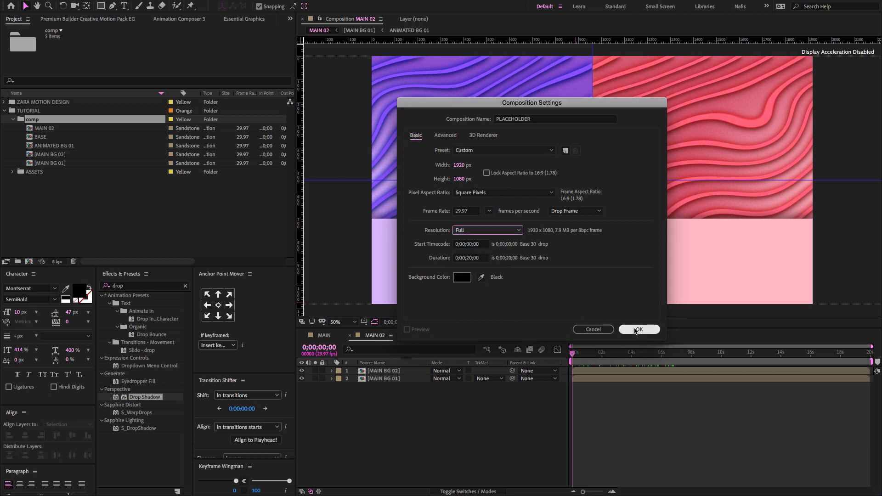
{"action": "left_click", "coordinate": [638, 330]}
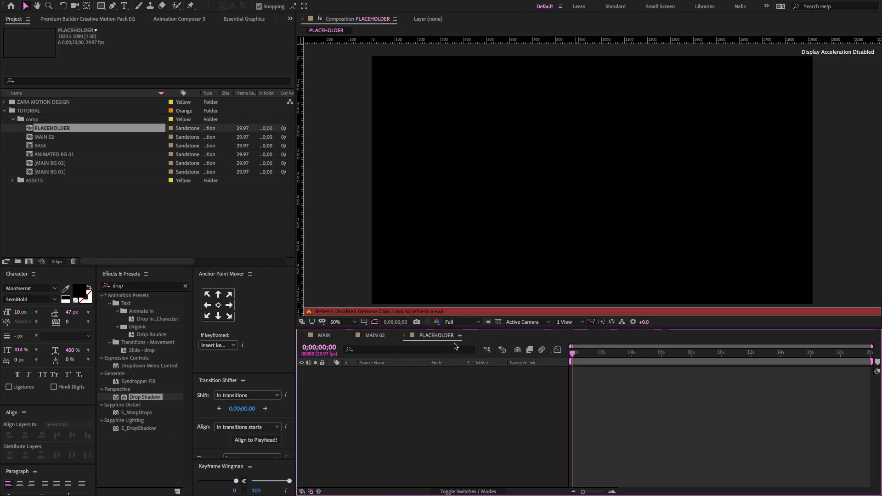
{"action": "key", "text": "Caps_Lock"}
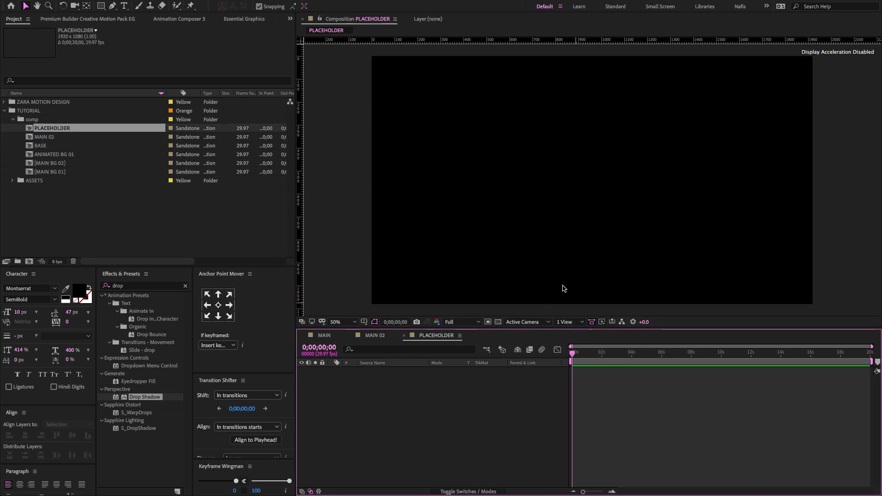
Step: Add zara blossem.png 2 and ZARA PINK.png 2 from the ASSETS folder to PLACEHOLDER, with zara blossem.png 2 on top
{"action": "left_click", "coordinate": [12, 120]}
{"action": "left_click", "coordinate": [13, 128]}
{"action": "left_click", "coordinate": [28, 153]}
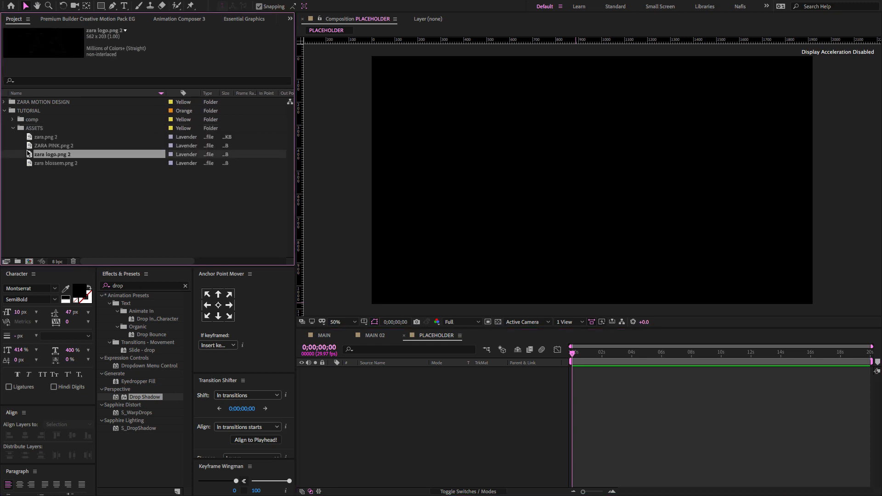
{"action": "left_click_drag", "start_coordinate": [29, 164], "coordinate": [430, 387]}
{"action": "left_click", "coordinate": [80, 155]}
{"action": "left_click_drag", "start_coordinate": [67, 146], "coordinate": [367, 370]}
{"action": "key", "text": "ctrl+Down"}
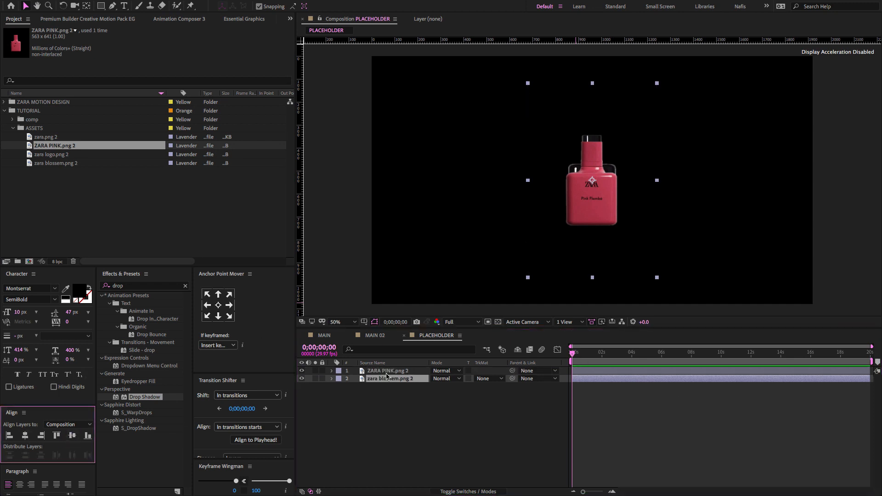
{"action": "key", "text": "ctrl+bracketright"}
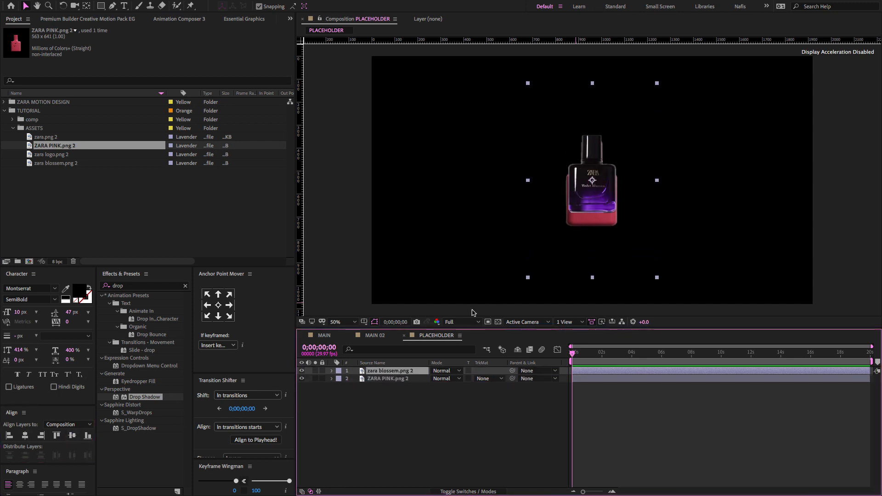
Step: Scale zara blossem.png 2 to 108% so its bottle covers the pink one, and align both layers' horizontal centers
{"action": "key", "text": "s"}
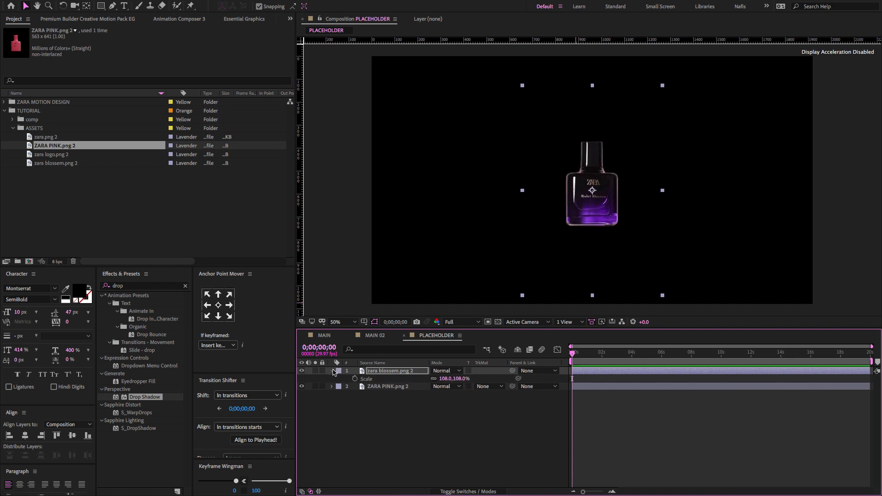
{"action": "left_click", "coordinate": [332, 371]}
{"action": "key", "text": "ctrl+a"}
{"action": "left_click", "coordinate": [25, 435]}
{"action": "left_click", "coordinate": [72, 435]}
{"action": "key", "text": "ctrl+z"}
Step: Show the layer Switches column in the timeline in place of the Modes column
{"action": "left_click_drag", "start_coordinate": [404, 407], "coordinate": [388, 374]}
{"action": "key", "text": "F4"}
{"action": "key", "text": "F4"}
{"action": "key", "text": "F4"}
{"action": "key", "text": "F4"}
{"action": "key", "text": "F4"}
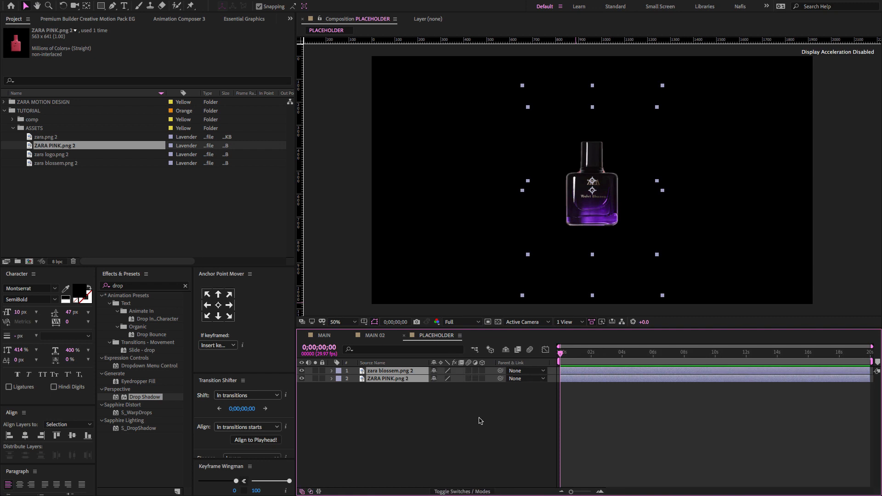
{"action": "left_click", "coordinate": [464, 492]}
{"action": "left_click", "coordinate": [464, 492]}
{"action": "left_click", "coordinate": [464, 492]}
{"action": "left_click", "coordinate": [464, 491]}
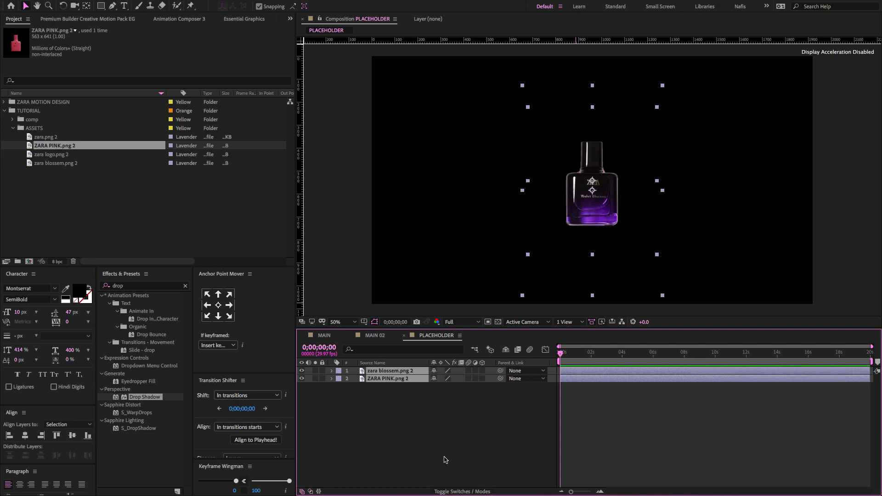
{"action": "right_click", "coordinate": [415, 365]}
{"action": "mouse_move", "coordinate": [447, 394]}
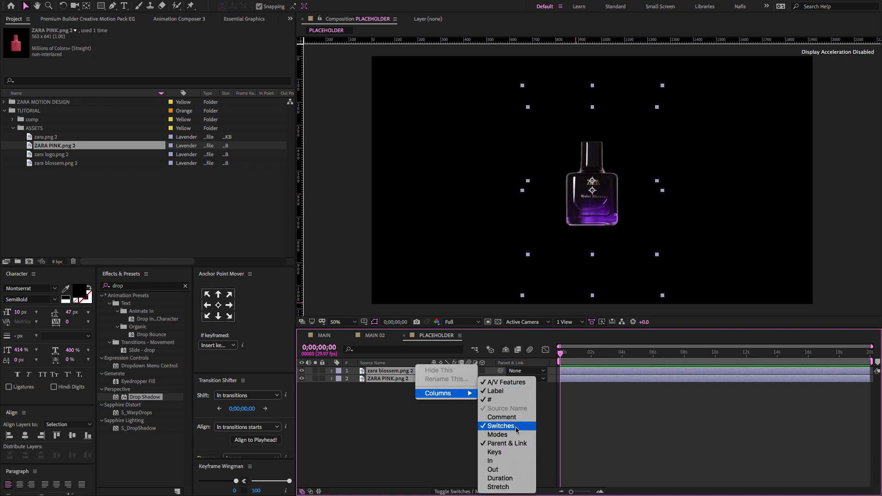
{"action": "left_click", "coordinate": [450, 449]}
{"action": "left_click", "coordinate": [460, 412]}
Step: Move the anchor points of zara blossem.png 2 and ZARA PINK.png 2 below the bottles to 960, 862.5
{"action": "left_click", "coordinate": [405, 370]}
{"action": "key", "text": "y"}
{"action": "left_click_drag", "start_coordinate": [592, 191], "coordinate": [592, 253]}
{"action": "left_click", "coordinate": [406, 378]}
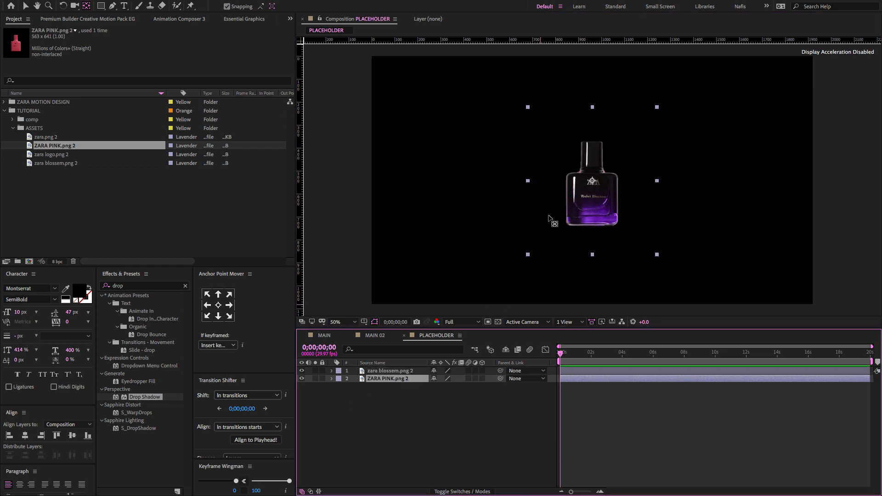
{"action": "left_click_drag", "start_coordinate": [592, 182], "coordinate": [592, 254]}
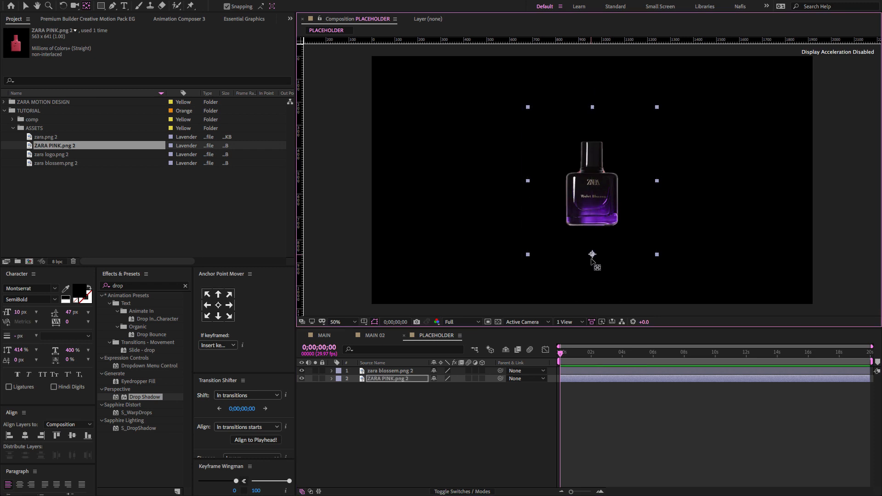
Step: Make both bottle layers 3D and reveal their rotation and position properties
{"action": "left_click", "coordinate": [393, 371]}
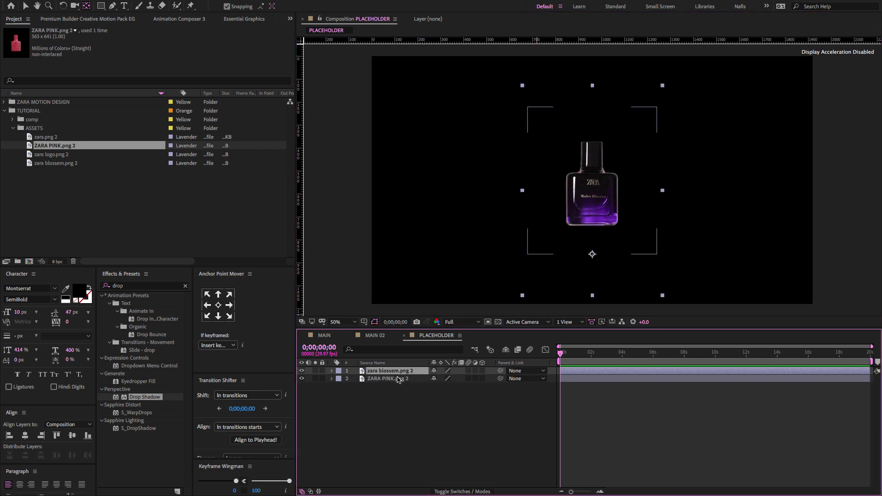
{"action": "left_click", "coordinate": [398, 379], "text": "shift"}
{"action": "left_click", "coordinate": [483, 379]}
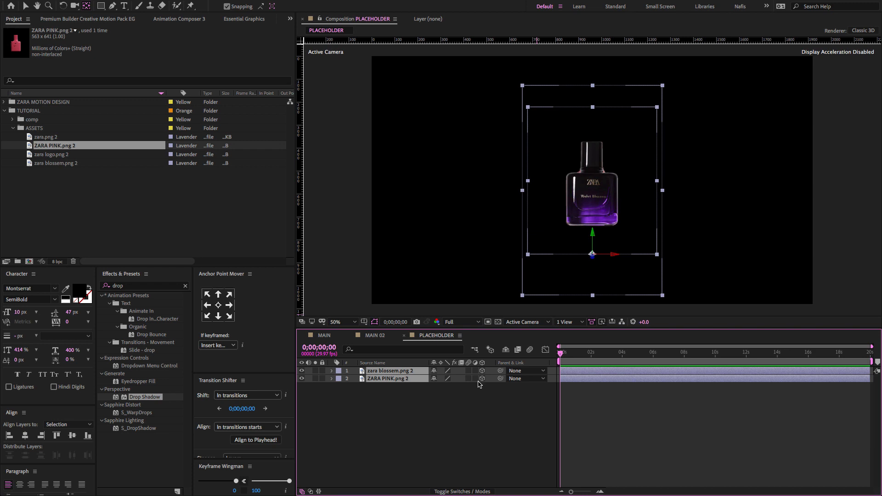
{"action": "key", "text": "r"}
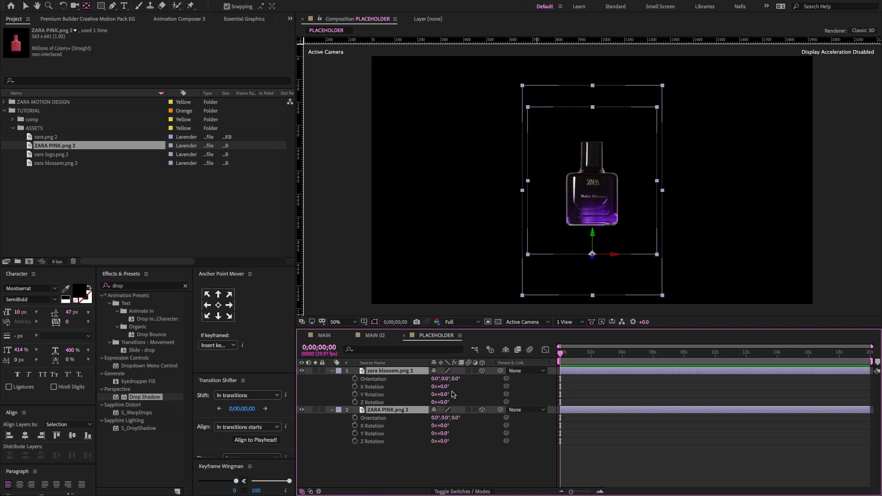
{"action": "key", "text": "shift+p"}
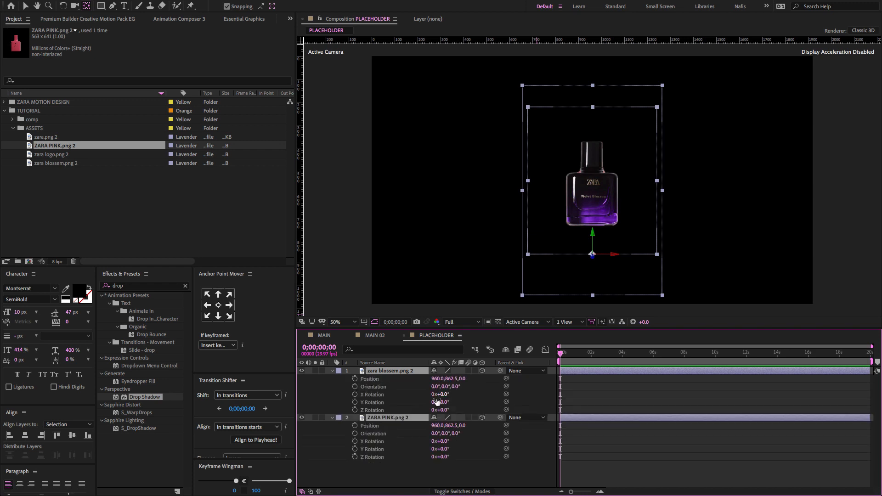
Step: Keyframe both bottle layers' Z Rotation from -40° at 0;00;00;00 to 40° at 0;00;02;00
{"action": "left_click", "coordinate": [354, 410]}
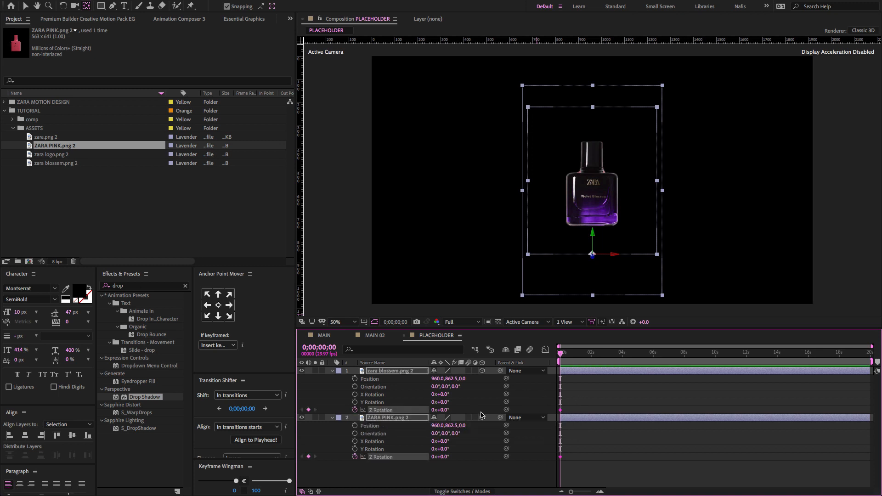
{"action": "left_click", "coordinate": [442, 410]}
{"action": "type", "text": "-40"}
{"action": "key", "text": "Return"}
{"action": "left_click", "coordinate": [591, 355]}
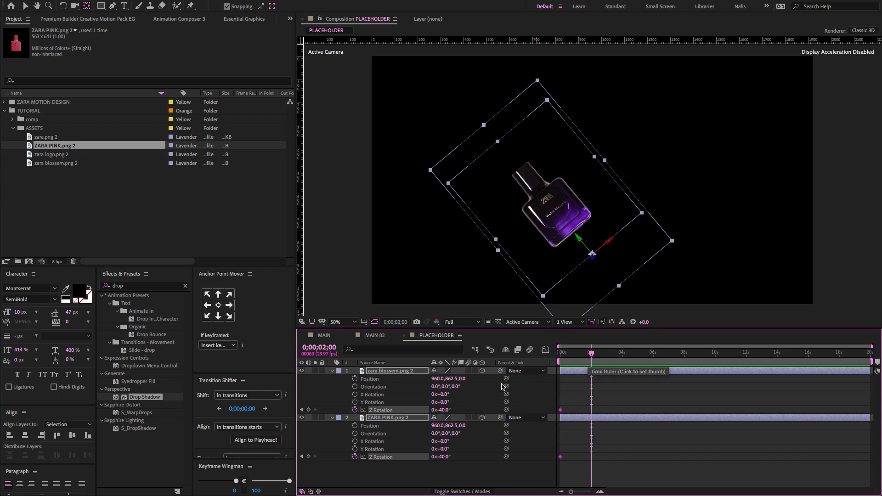
{"action": "left_click", "coordinate": [444, 410]}
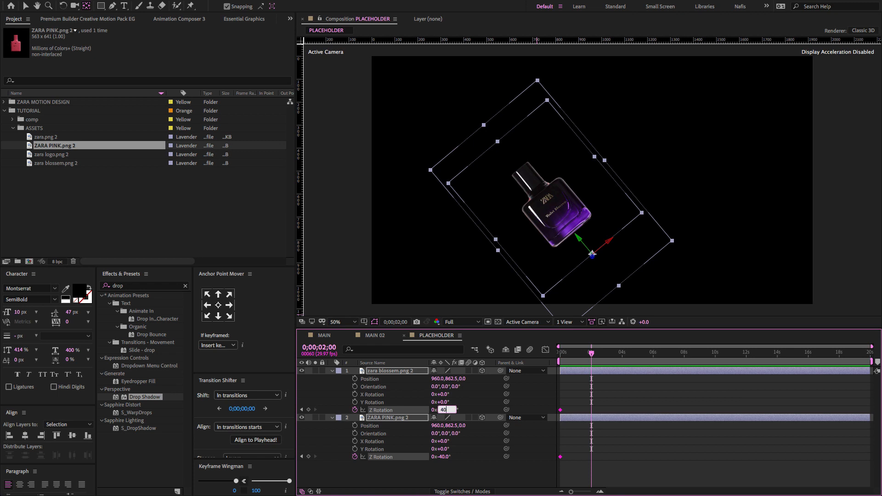
{"action": "key", "text": "Return"}
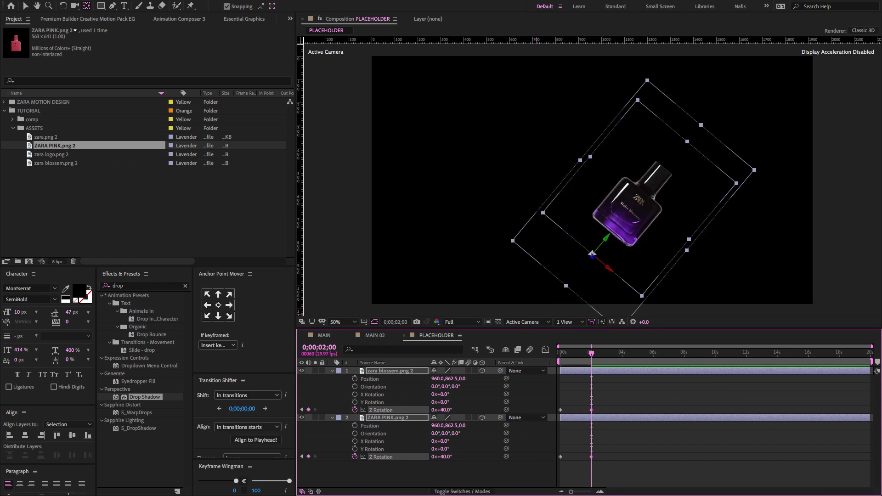
Step: Copy each bottle layer's first Z Rotation keyframe of -40° to 0;00;04;02
{"action": "left_click", "coordinate": [560, 411]}
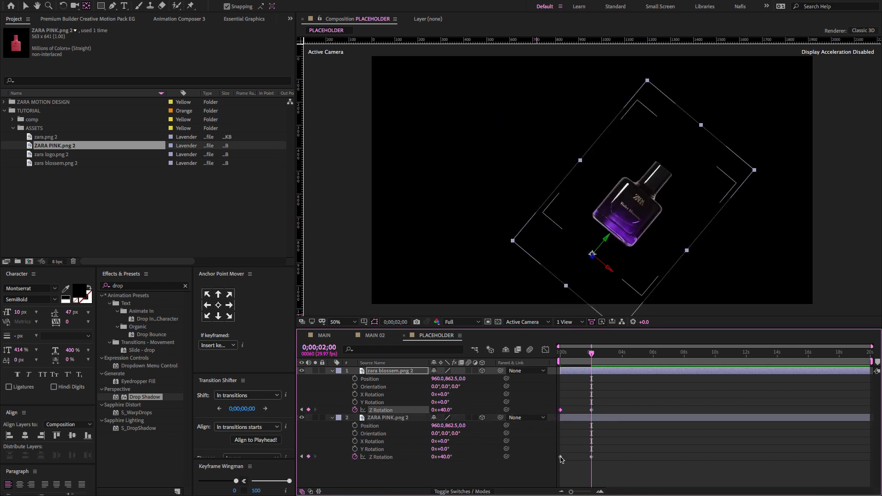
{"action": "left_click", "coordinate": [621, 358]}
{"action": "key", "text": "ctrl+v"}
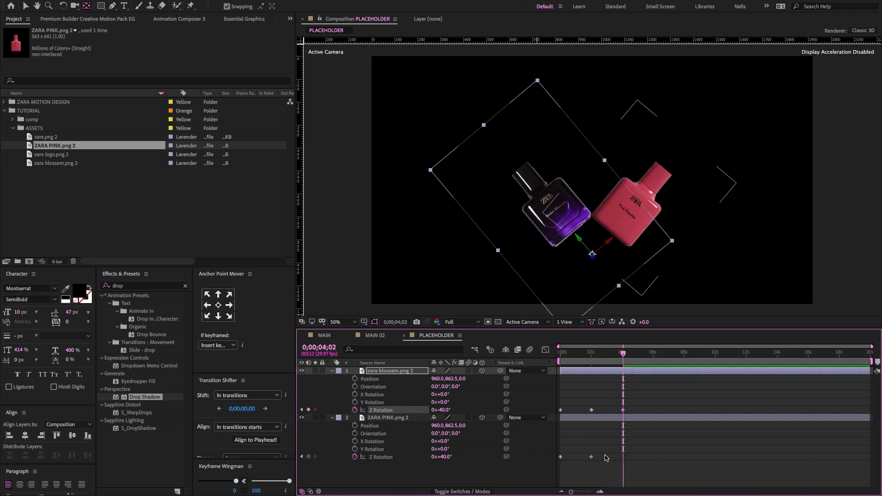
{"action": "left_click", "coordinate": [561, 457]}
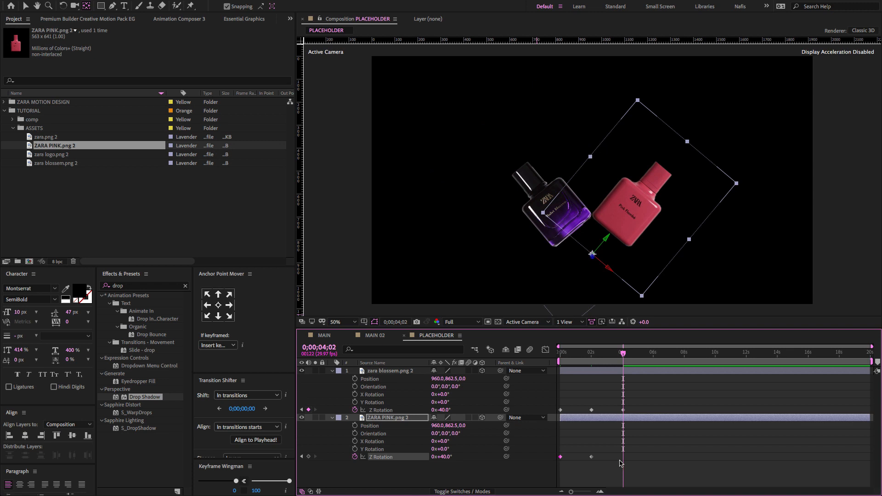
{"action": "key", "text": "ctrl+v"}
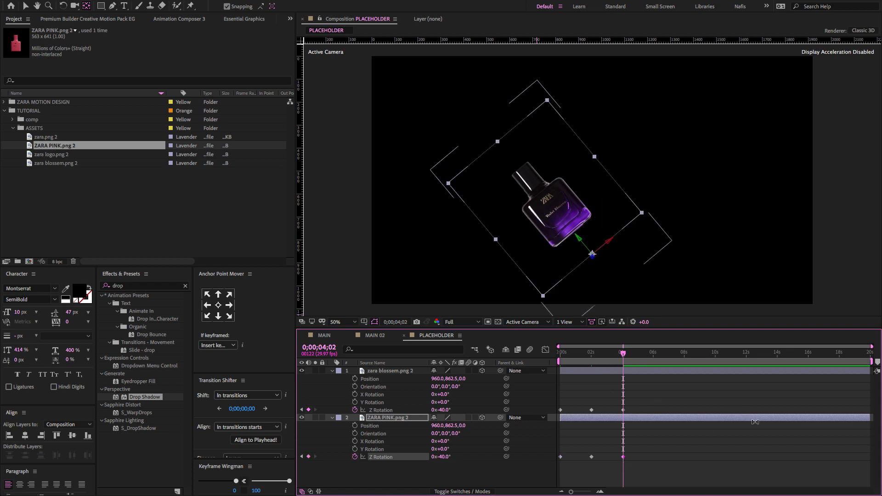
Step: Add Z Rotation keyframes to both bottle layers, 40° at 0;00;06;01 and -40° at 0;00;08;01
{"action": "left_click", "coordinate": [653, 357]}
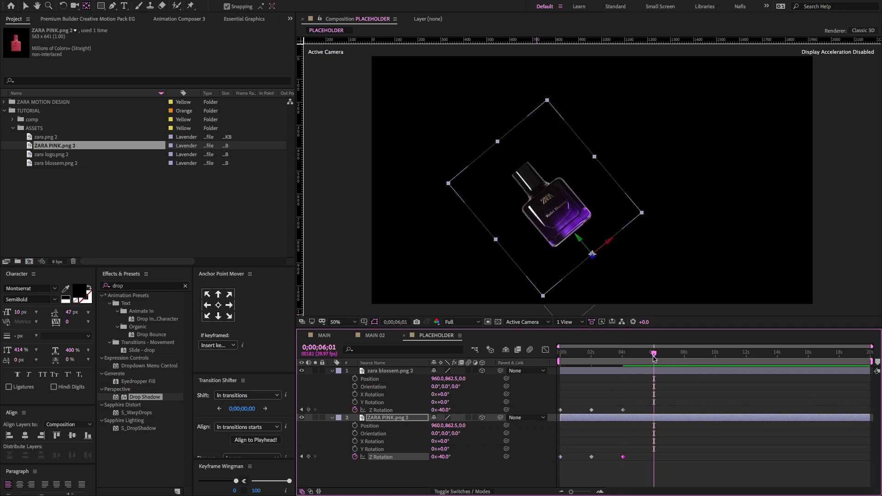
{"action": "left_click", "coordinate": [447, 410]}
{"action": "type", "text": "40"}
{"action": "left_click", "coordinate": [423, 476]}
{"action": "left_click", "coordinate": [684, 355]}
{"action": "left_click", "coordinate": [443, 410]}
{"action": "type", "text": "-40"}
{"action": "key", "text": "Return"}
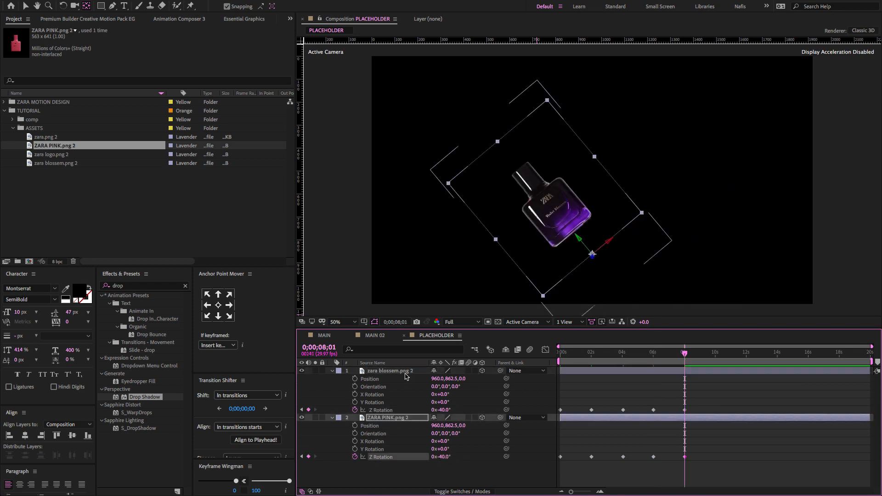
Step: Add Z Rotation keyframes to both bottle layers, 40° at about the 10-second mark and -40° at 0;00;12;00
{"action": "left_click", "coordinate": [715, 356]}
{"action": "left_click", "coordinate": [715, 356]}
{"action": "left_click", "coordinate": [444, 456]}
{"action": "type", "text": "40"}
{"action": "key", "text": "Return"}
{"action": "left_click", "coordinate": [747, 355]}
{"action": "left_click", "coordinate": [443, 457]}
{"action": "type", "text": "-40"}
{"action": "key", "text": "Return"}
Step: Apply Easy Ease to all Z Rotation keyframes on both bottle layers and adjust their speed-curve handles in the Graph Editor
{"action": "left_click_drag", "start_coordinate": [796, 398], "coordinate": [557, 488]}
{"action": "key", "text": "F9"}
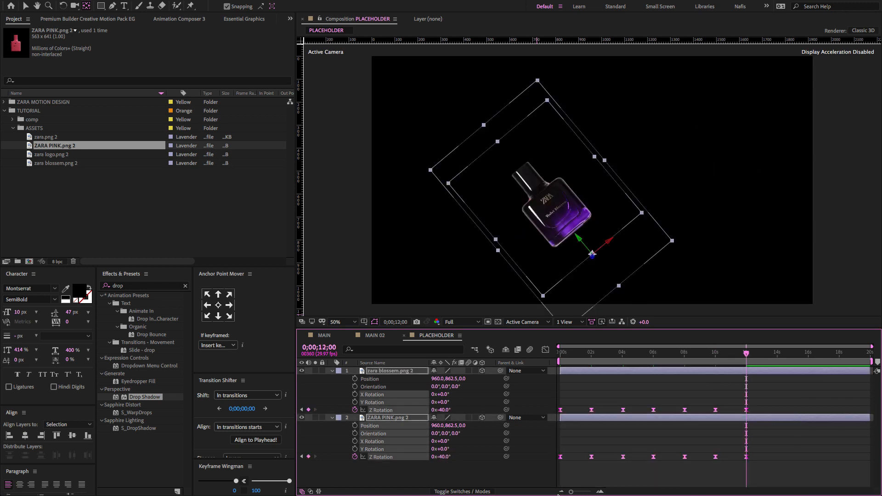
{"action": "left_click", "coordinate": [545, 350]}
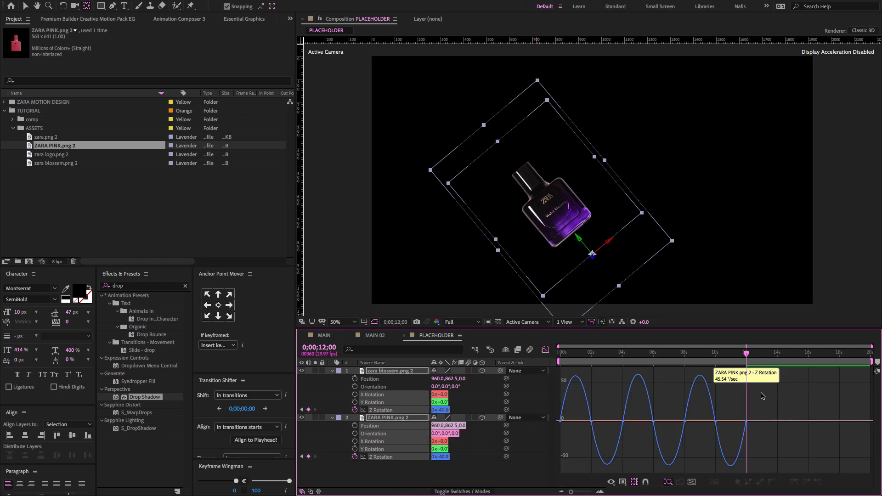
{"action": "left_click_drag", "start_coordinate": [599, 409], "coordinate": [577, 432]}
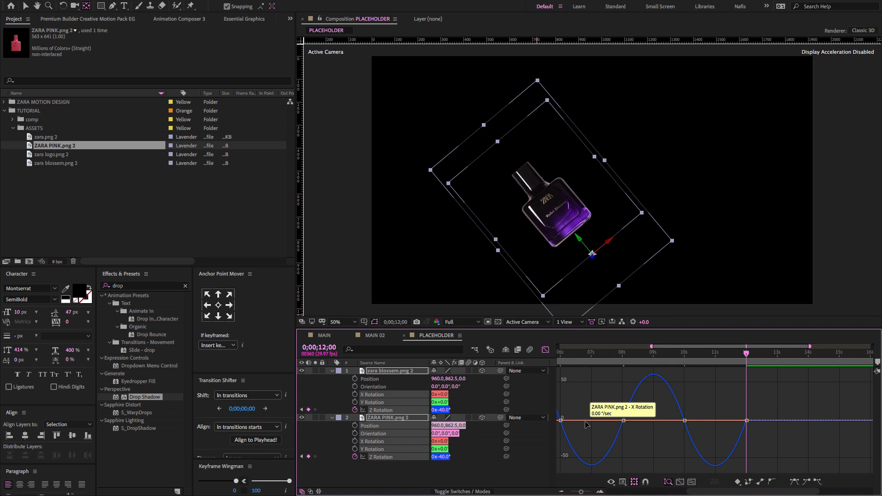
{"action": "scroll", "coordinate": [556, 363], "scroll_direction": "up", "scroll_amount": 3}
{"action": "left_click_drag", "start_coordinate": [610, 422], "coordinate": [639, 421]}
{"action": "left_click", "coordinate": [746, 421]}
{"action": "left_click_drag", "start_coordinate": [735, 421], "coordinate": [763, 422]}
{"action": "scroll", "coordinate": [735, 421], "scroll_direction": "right", "scroll_amount": 3}
{"action": "left_click", "coordinate": [781, 421]}
{"action": "left_click_drag", "start_coordinate": [792, 422], "coordinate": [798, 422]}
{"action": "left_click_drag", "start_coordinate": [732, 413], "coordinate": [706, 422]}
{"action": "left_click_drag", "start_coordinate": [619, 412], "coordinate": [592, 429]}
{"action": "left_click_drag", "start_coordinate": [607, 423], "coordinate": [584, 425]}
Step: Return to the composition start, collapse both bottle layers, and show the full 20-second duration in the regular timeline view
{"action": "key", "text": "Home"}
{"action": "key", "text": "u"}
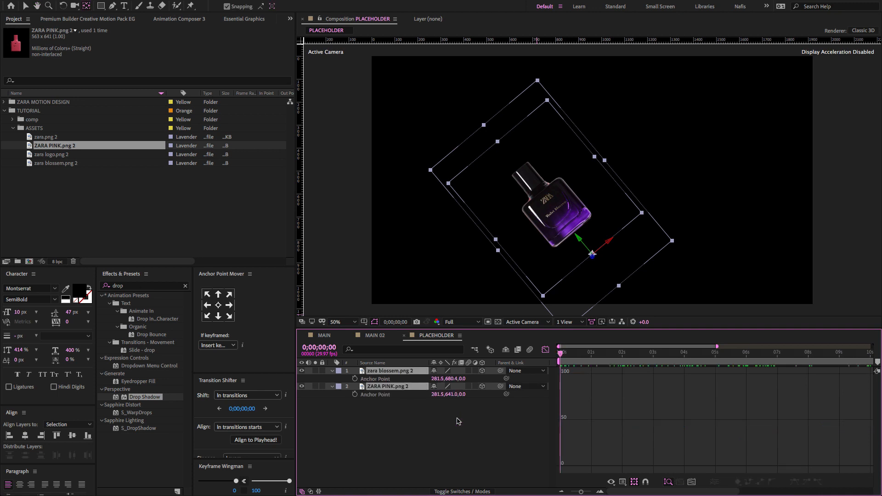
{"action": "left_click", "coordinate": [543, 352]}
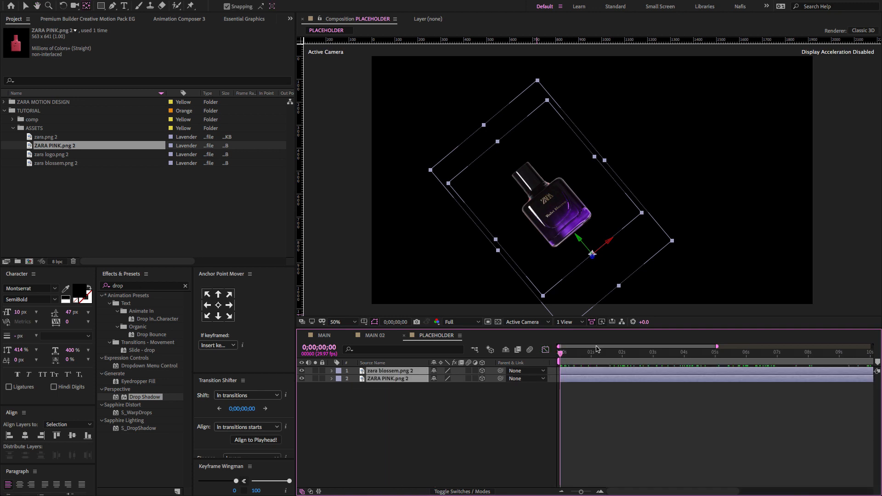
{"action": "left_click_drag", "start_coordinate": [717, 346], "coordinate": [871, 346]}
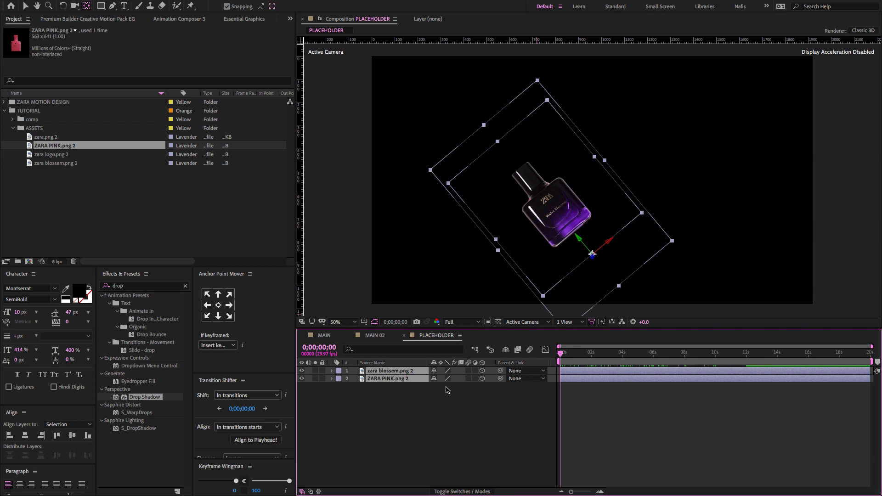
{"action": "left_click", "coordinate": [444, 412]}
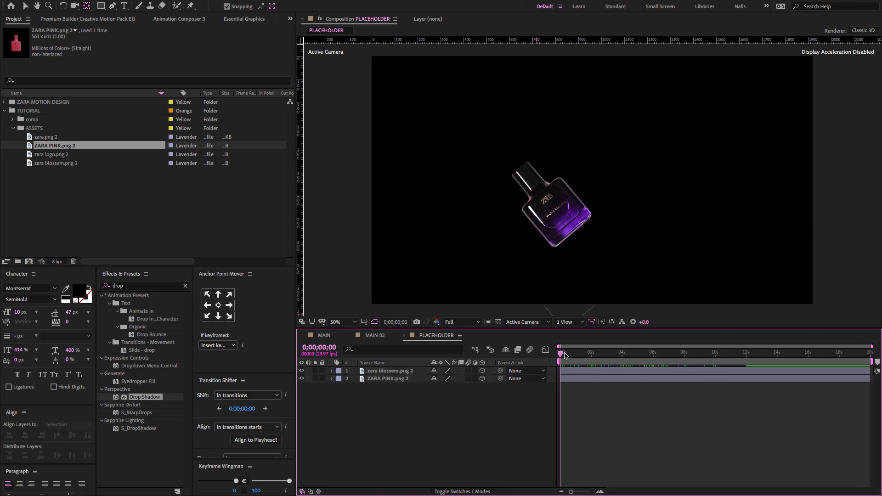
Step: Place a vertical and a horizontal guide crossing at the composition's center, using the upright bottle as reference
{"action": "mouse_move", "coordinate": [560, 355]}
{"action": "left_mouse_down"}
{"action": "mouse_move", "coordinate": [592, 355]}
{"action": "mouse_move", "coordinate": [573, 360]}
{"action": "left_mouse_up"}
{"action": "left_click", "coordinate": [528, 379]}
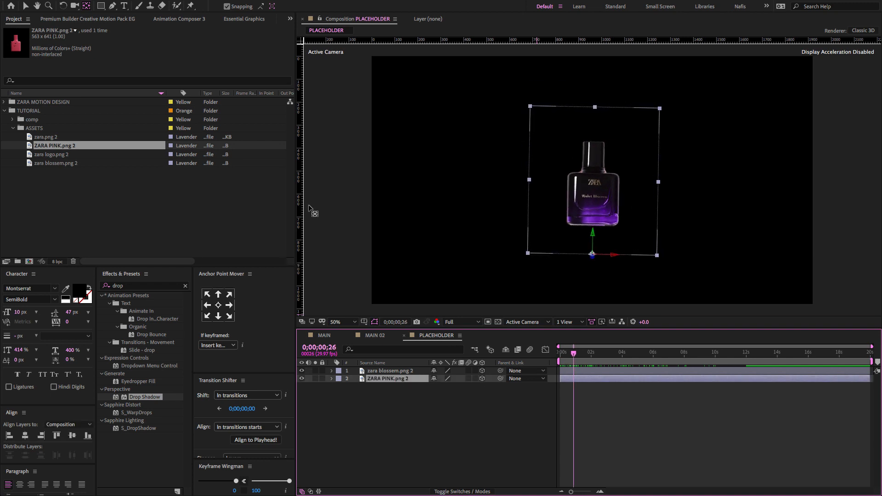
{"action": "left_click_drag", "start_coordinate": [301, 200], "coordinate": [592, 209]}
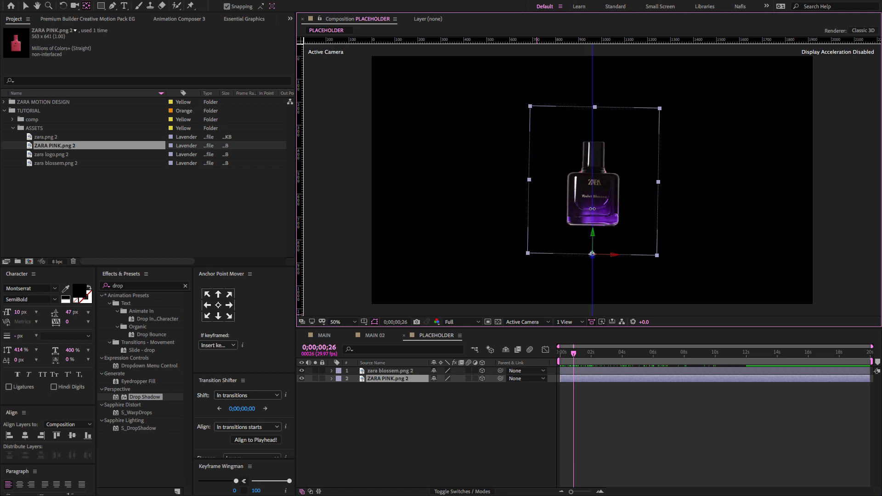
{"action": "left_click_drag", "start_coordinate": [536, 40], "coordinate": [578, 180]}
{"action": "left_click", "coordinate": [173, 150]}
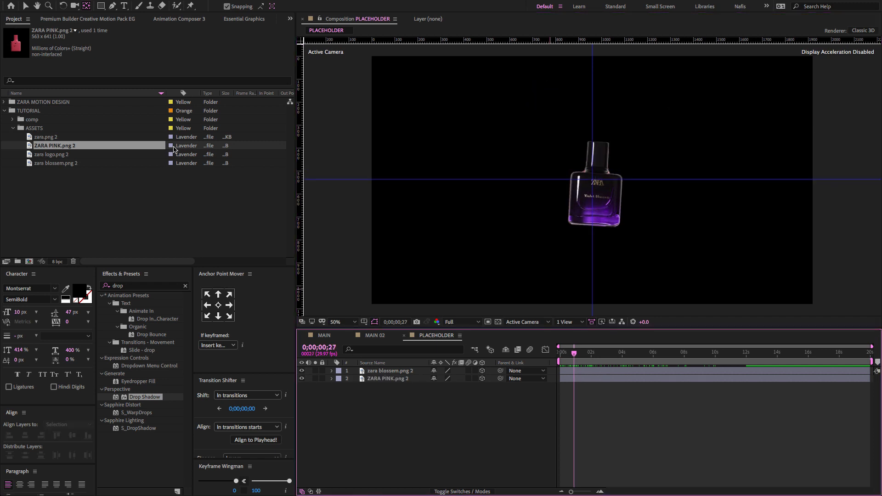
Step: Draw a white rectangle shape covering the right half of the composition, starting at the vertical guide
{"action": "left_click", "coordinate": [102, 7]}
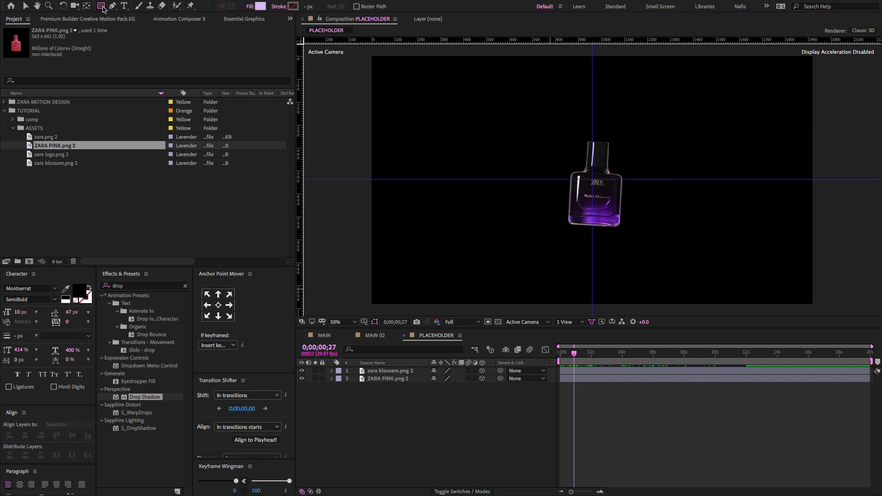
{"action": "left_click", "coordinate": [260, 6]}
{"action": "left_click_drag", "start_coordinate": [173, 151], "coordinate": [108, 138]}
{"action": "left_click", "coordinate": [308, 139]}
{"action": "mouse_move", "coordinate": [593, 49]}
{"action": "left_mouse_down"}
{"action": "mouse_move", "coordinate": [650, 283]}
{"action": "mouse_move", "coordinate": [667, 301]}
{"action": "mouse_move", "coordinate": [707, 317]}
{"action": "mouse_move", "coordinate": [844, 310]}
{"action": "left_mouse_up"}
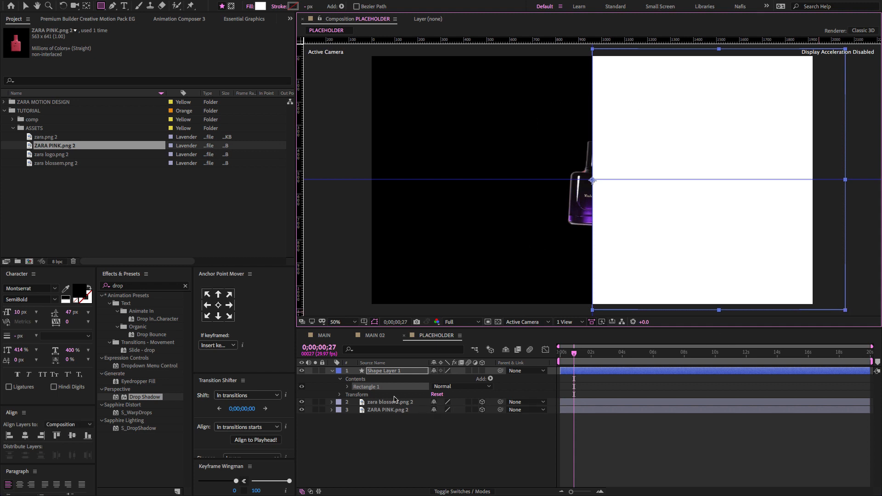
Step: Place the ZARA PINK layer directly beneath Shape Layer 1 and give it Alpha Matte "Shape Layer 1"
{"action": "left_click", "coordinate": [332, 372]}
{"action": "left_click", "coordinate": [374, 371]}
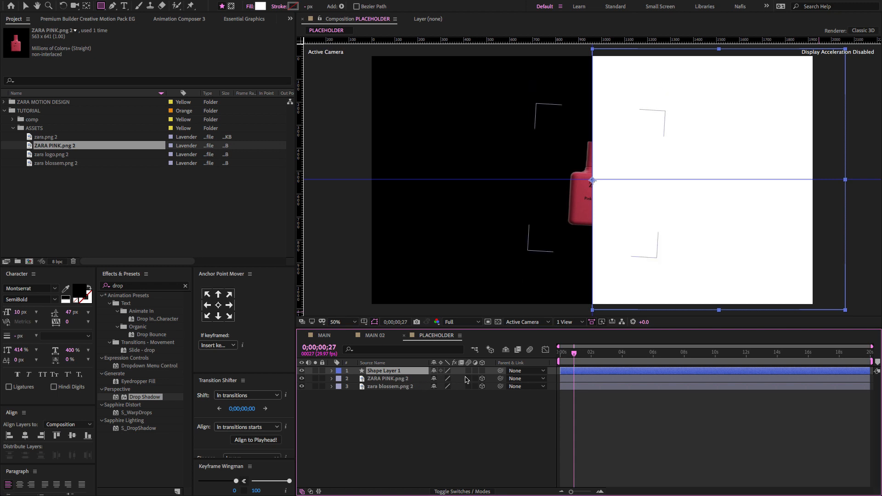
{"action": "key", "text": "F4"}
{"action": "key", "text": "F4"}
{"action": "key", "text": "F4"}
{"action": "key", "text": "F4"}
{"action": "key", "text": "F4"}
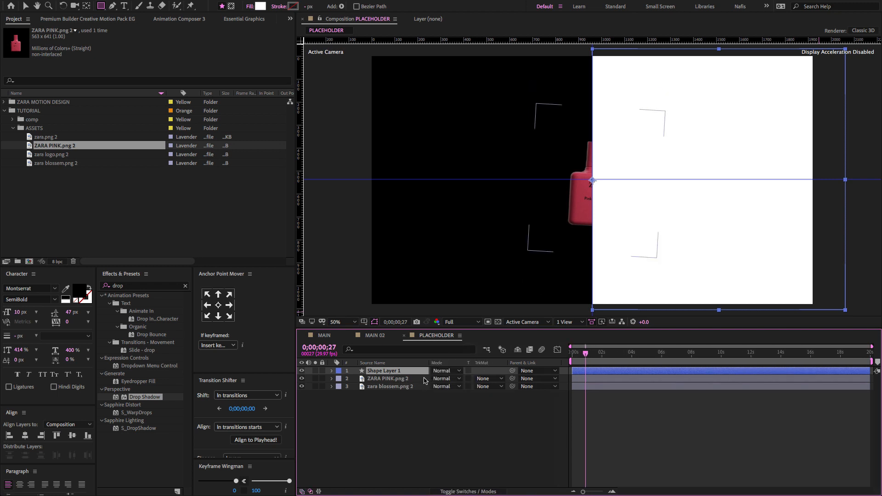
{"action": "left_click", "coordinate": [490, 386]}
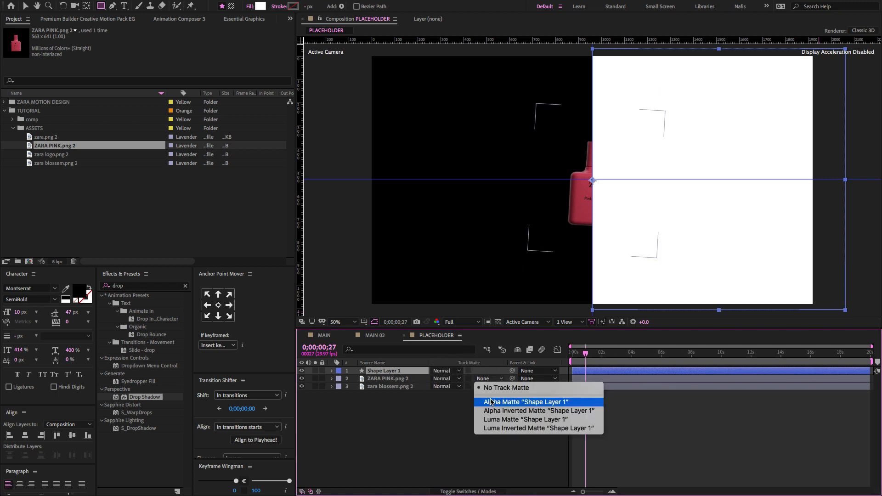
{"action": "left_click", "coordinate": [382, 380]}
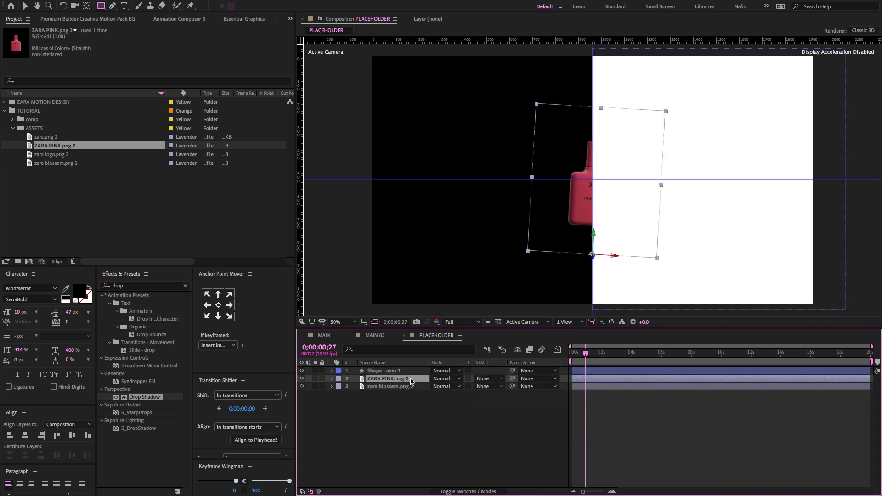
{"action": "left_click", "coordinate": [488, 378]}
{"action": "left_click", "coordinate": [486, 402]}
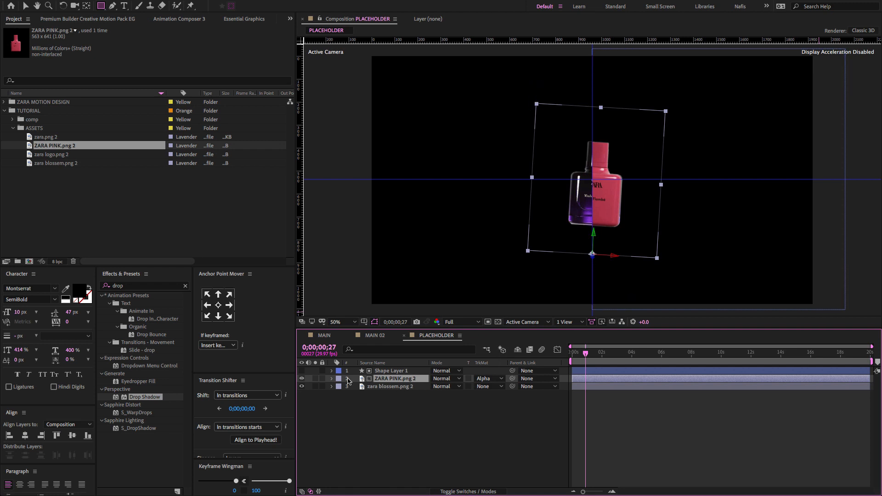
Step: Draw a second white rectangle shape covering the left half of the composition, with its edge on the vertical guide
{"action": "left_click", "coordinate": [366, 430]}
{"action": "key", "text": "comma"}
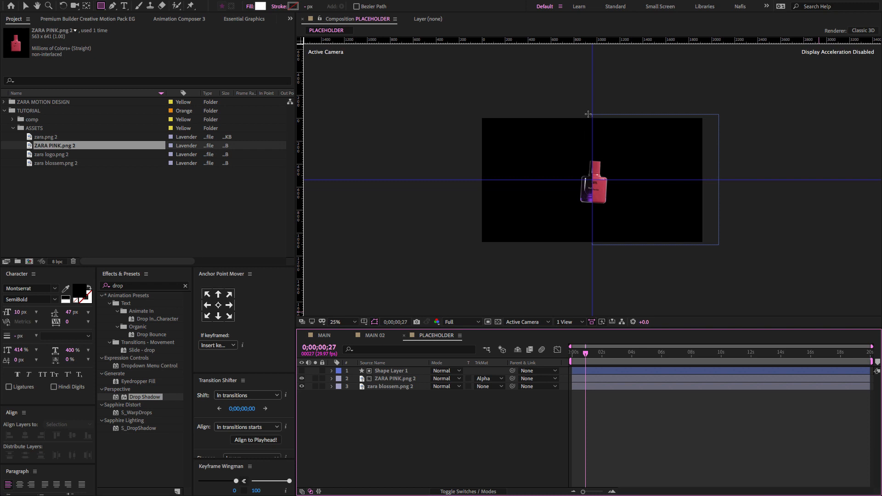
{"action": "left_click_drag", "start_coordinate": [591, 114], "coordinate": [478, 247]}
{"action": "key", "text": "period"}
{"action": "key", "text": "period"}
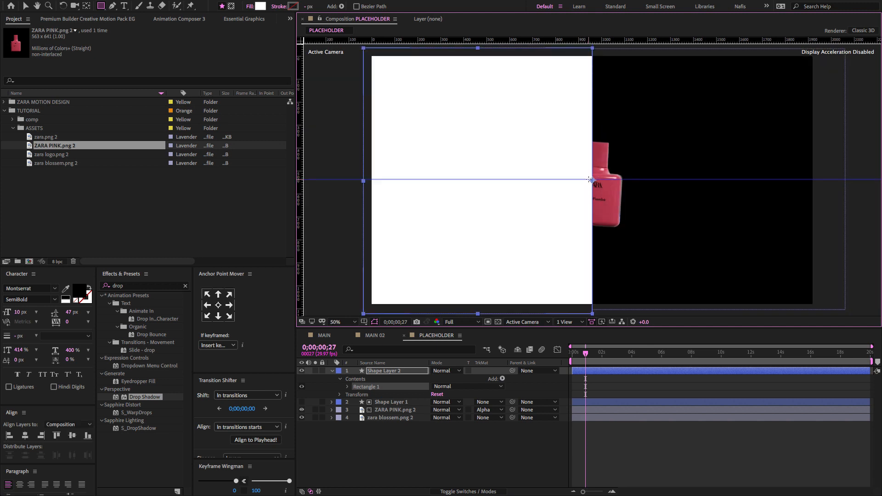
{"action": "key", "text": "v"}
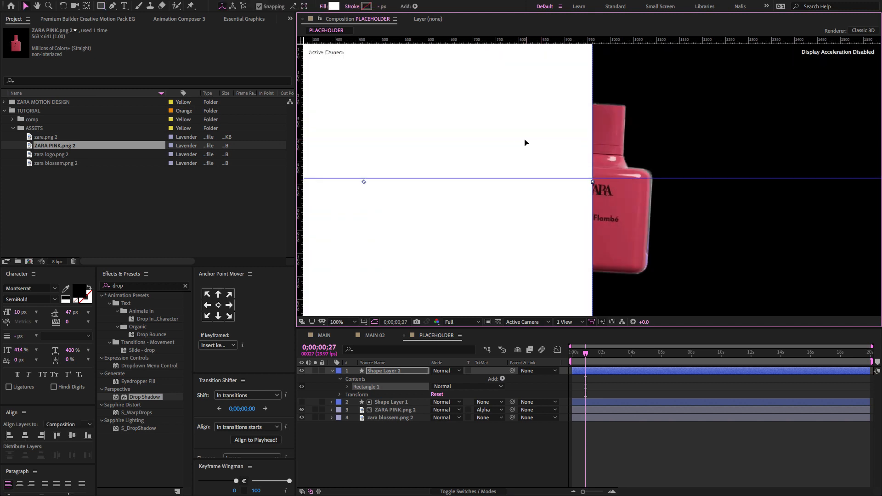
{"action": "left_click_drag", "start_coordinate": [526, 143], "coordinate": [526, 142]}
{"action": "key", "text": "comma"}
{"action": "key", "text": "comma"}
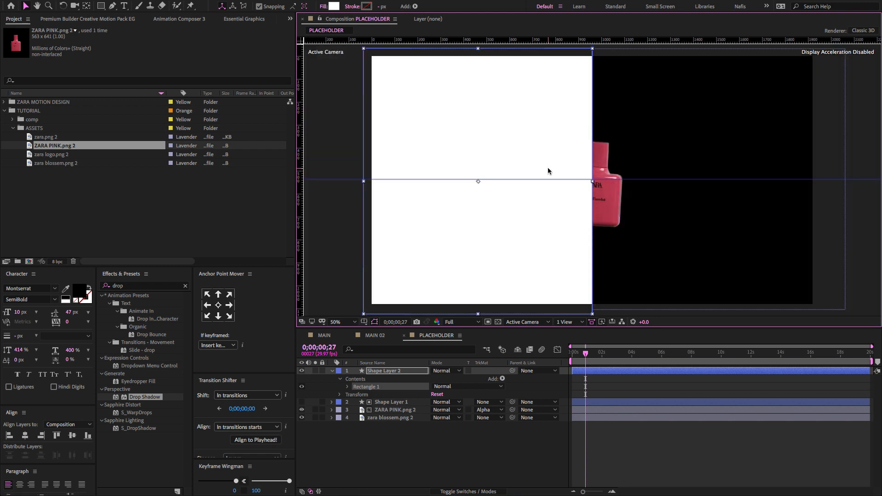
Step: Move Shape Layer 2 directly above the zara blossem layer and set that bottle's track matte to Alpha Matte
{"action": "left_click_drag", "start_coordinate": [395, 372], "coordinate": [394, 418]}
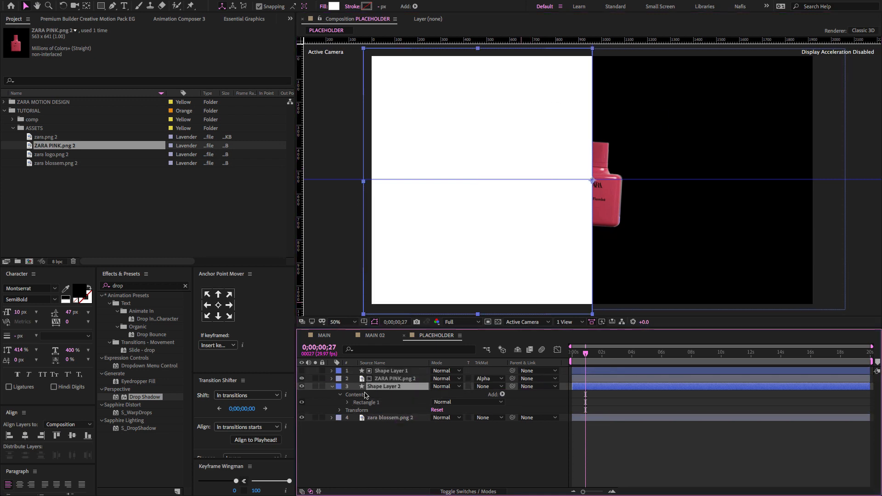
{"action": "left_click", "coordinate": [333, 388]}
{"action": "left_click", "coordinate": [391, 394]}
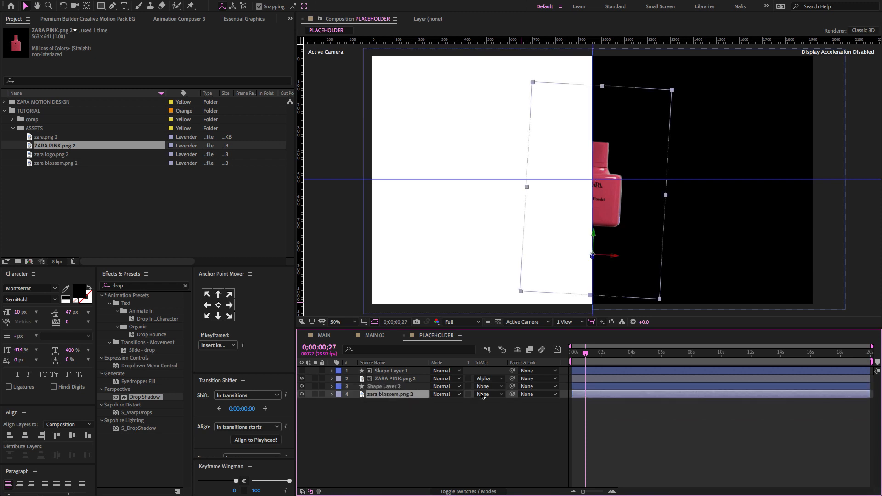
{"action": "left_click", "coordinate": [493, 395]}
{"action": "left_click", "coordinate": [493, 418]}
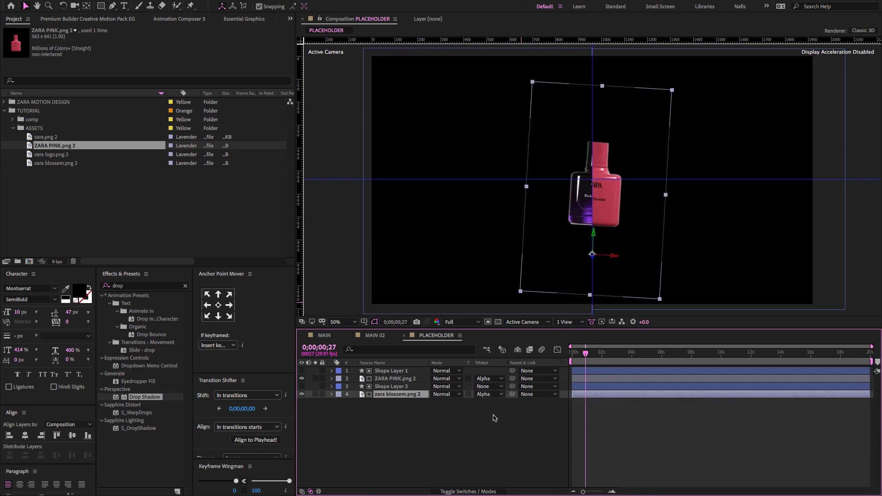
{"action": "key", "text": "ctrl+Up"}
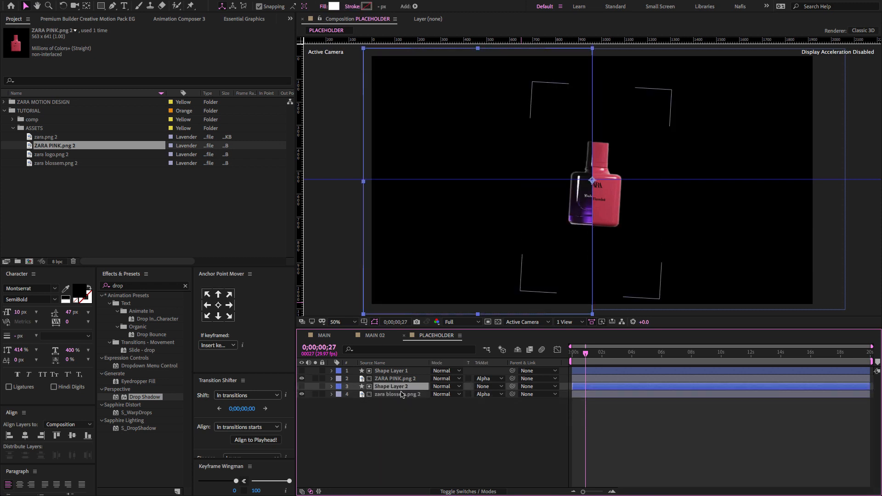
{"action": "left_click_drag", "start_coordinate": [585, 359], "coordinate": [709, 362]}
{"action": "key", "text": "Home"}
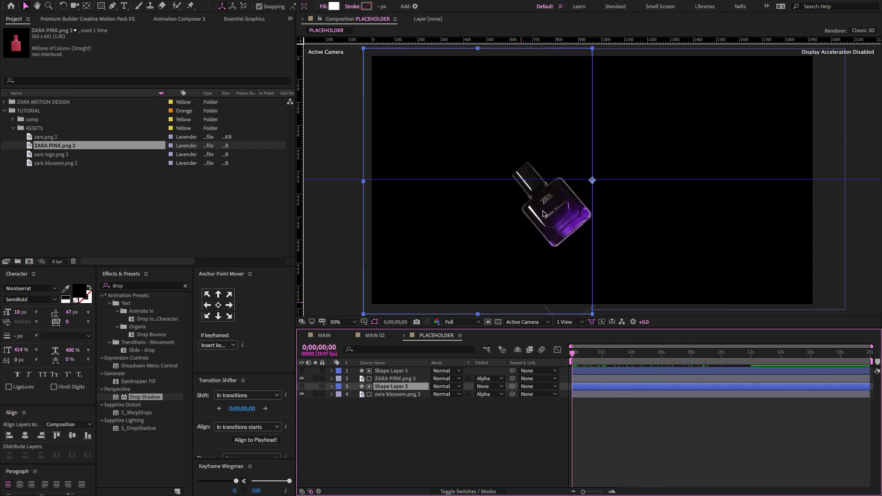
Step: Create a white solid and move it beneath all other layers as a background
{"action": "left_click", "coordinate": [399, 424]}
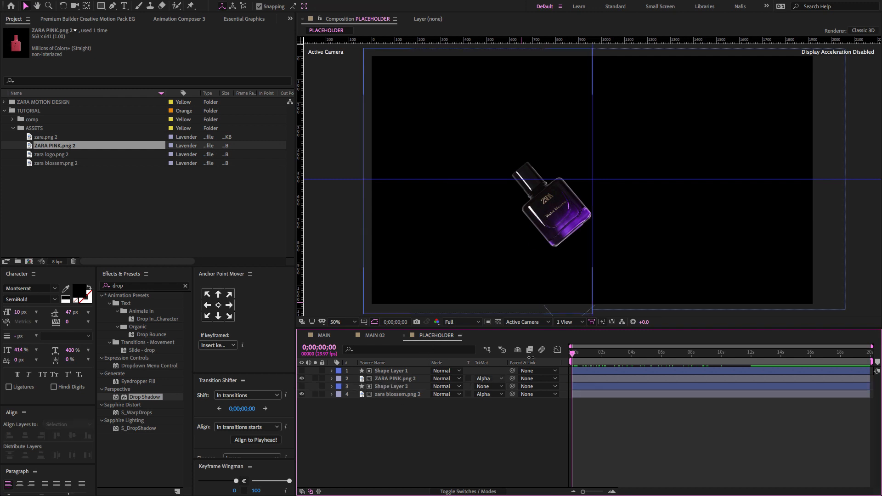
{"action": "right_click", "coordinate": [435, 390]}
{"action": "mouse_move", "coordinate": [460, 395]}
{"action": "left_click", "coordinate": [562, 417]}
{"action": "left_click", "coordinate": [440, 278]}
{"action": "left_click", "coordinate": [518, 334]}
{"action": "left_click_drag", "start_coordinate": [414, 373], "coordinate": [417, 410]}
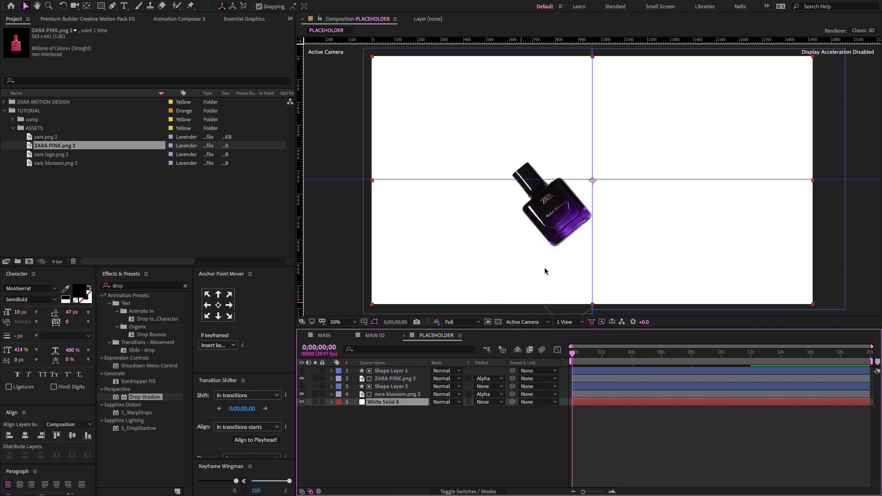
Step: Draw a thin, flat ellipse beneath the purple bottle and rename its layer SHADOW BLUE
{"action": "left_click", "coordinate": [408, 418]}
{"action": "left_click", "coordinate": [102, 6]}
{"action": "left_click", "coordinate": [136, 26]}
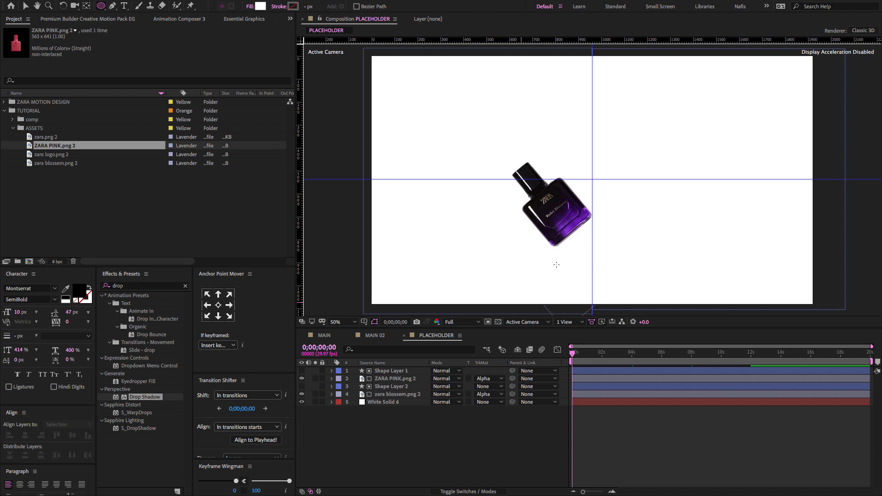
{"action": "left_click_drag", "start_coordinate": [544, 264], "coordinate": [592, 273]}
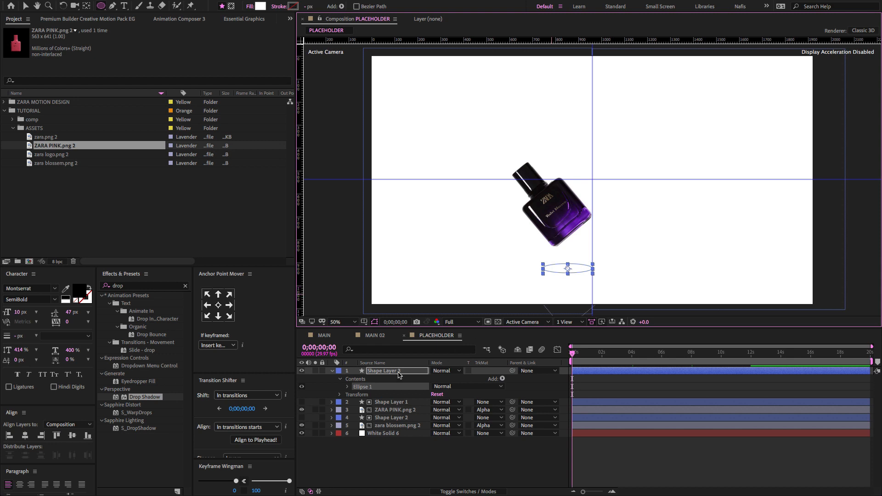
{"action": "key", "text": "Return"}
{"action": "type", "text": "SHADOW BLUE"}
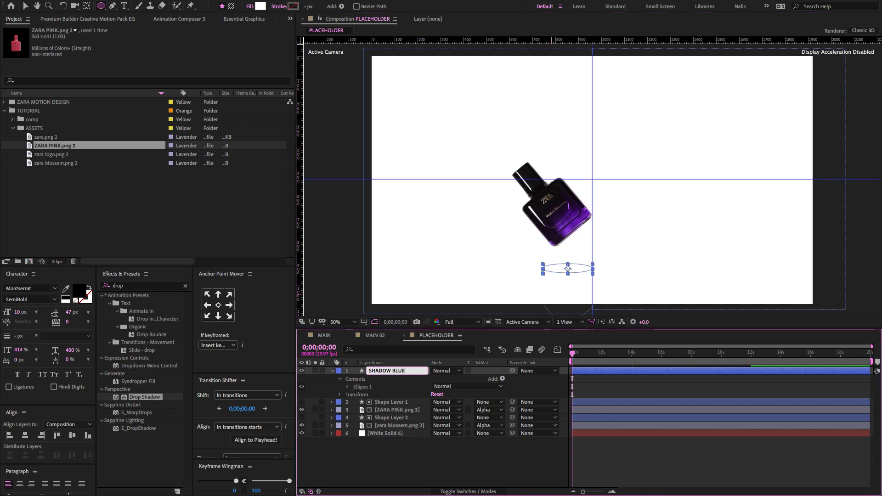
{"action": "key", "text": "Return"}
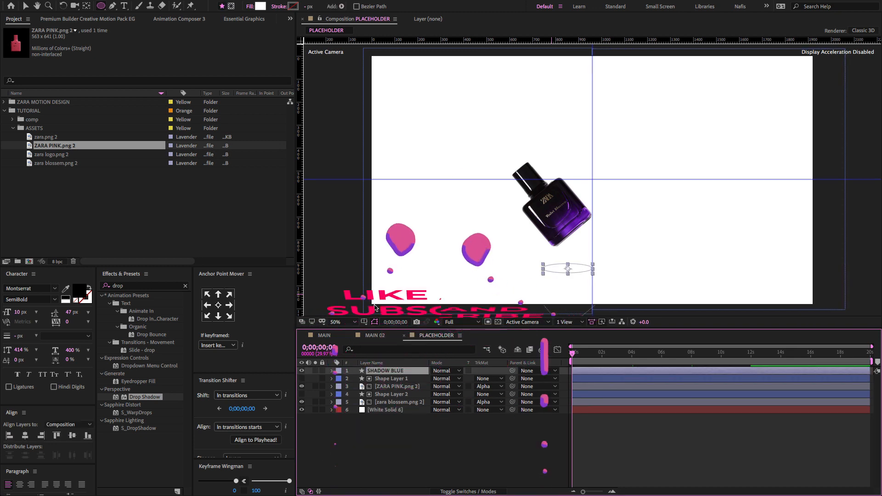
Step: Change the SHADOW BLUE ellipse's fill color to black, 000000
{"action": "left_click", "coordinate": [260, 6]}
{"action": "left_click_drag", "start_coordinate": [138, 216], "coordinate": [100, 259]}
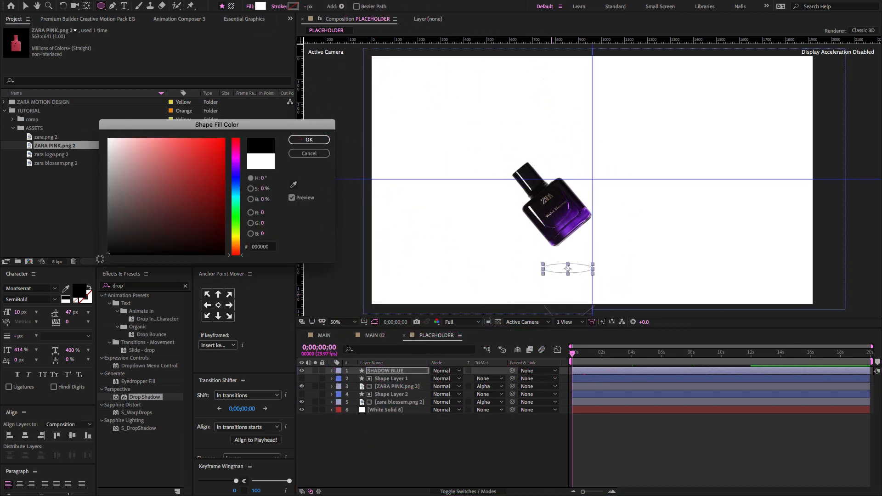
{"action": "left_click", "coordinate": [305, 140]}
{"action": "key", "text": "Caps_Lock"}
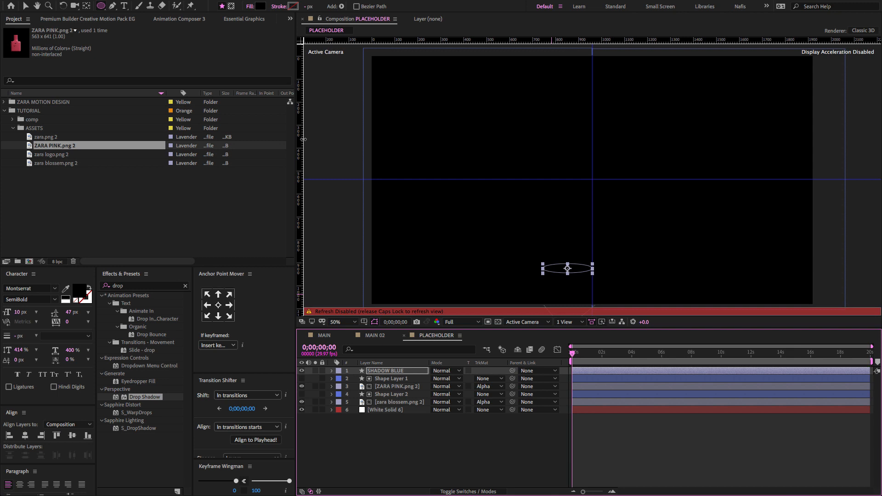
{"action": "key", "text": "Caps_Lock"}
Step: Find the Gaussian Blur effect, apply it to the SHADOW BLUE layer and set its blurriness to 100
{"action": "left_click", "coordinate": [157, 288]}
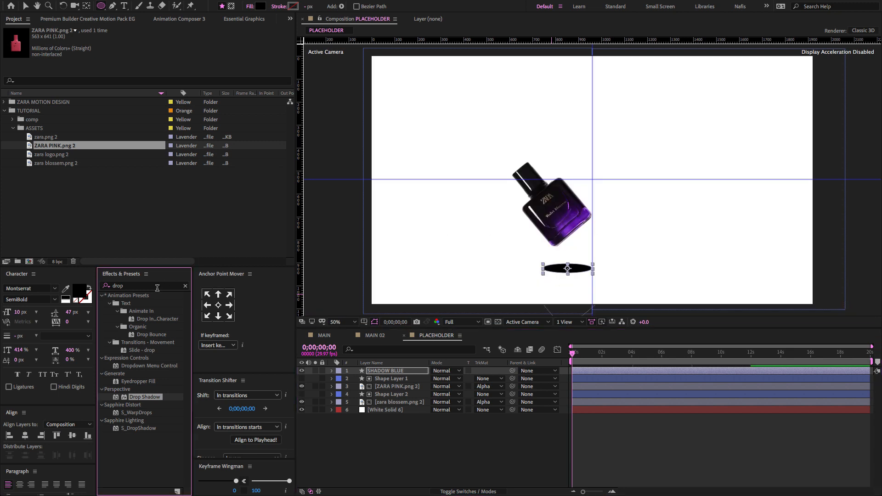
{"action": "left_click", "coordinate": [156, 287]}
{"action": "type", "text": "v"}
{"action": "key", "text": "BackSpace"}
{"action": "type", "text": "blu"}
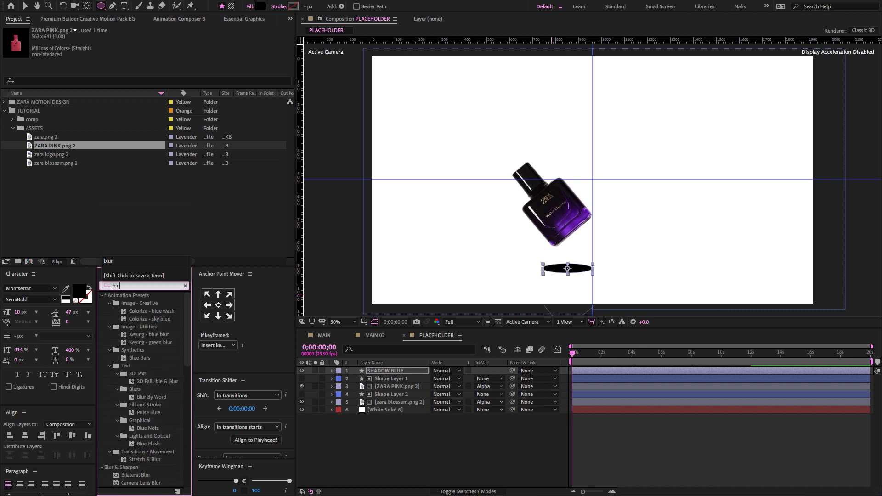
{"action": "type", "text": "r"}
{"action": "left_click_drag", "start_coordinate": [136, 475], "coordinate": [386, 371]}
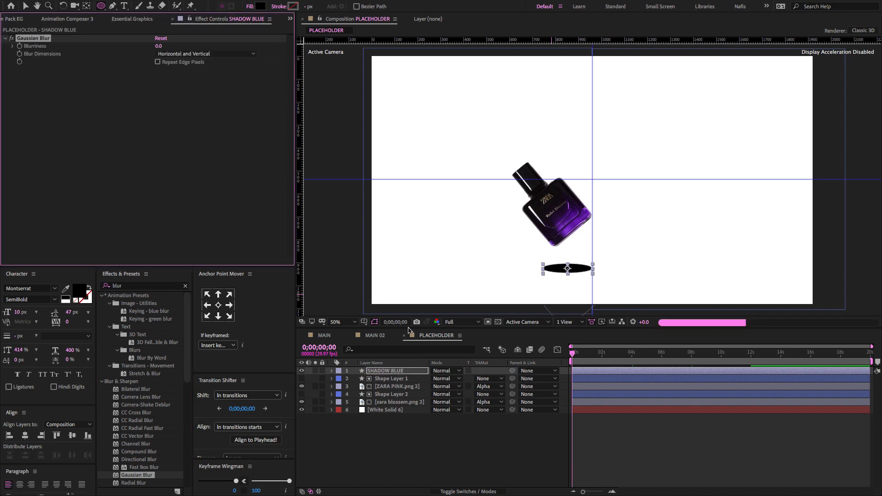
{"action": "key", "text": "v"}
{"action": "left_click", "coordinate": [158, 46]}
{"action": "type", "text": "100"}
{"action": "key", "text": "Return"}
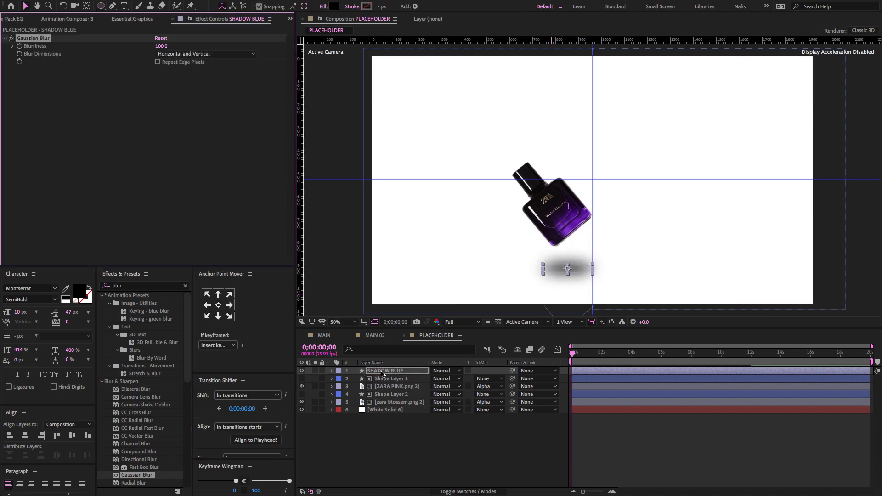
Step: Set the SHADOW BLUE layer's opacity to 35%
{"action": "left_click", "coordinate": [382, 372]}
{"action": "key", "text": "t"}
{"action": "left_click", "coordinate": [438, 379]}
{"action": "key", "text": "Return"}
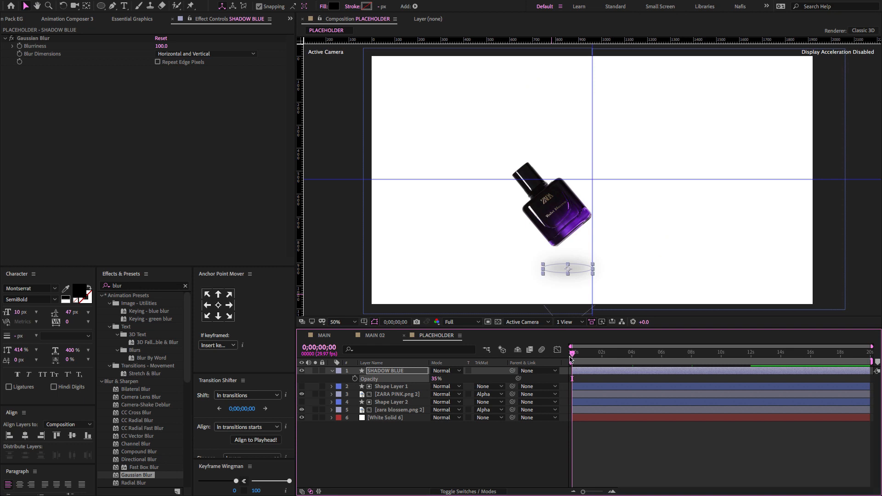
Step: Try to widen the SHADOW BLUE ellipse by unlinking its scale and setting the horizontal value to 126%
{"action": "left_click", "coordinate": [384, 373]}
{"action": "key", "text": "s"}
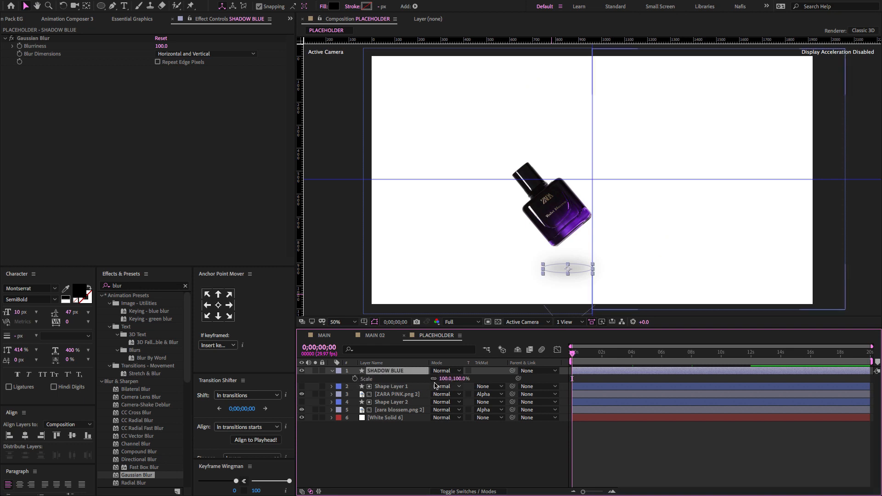
{"action": "mouse_move", "coordinate": [455, 382]}
{"action": "left_mouse_down"}
{"action": "mouse_move", "coordinate": [465, 381]}
{"action": "mouse_move", "coordinate": [456, 379]}
{"action": "left_mouse_up"}
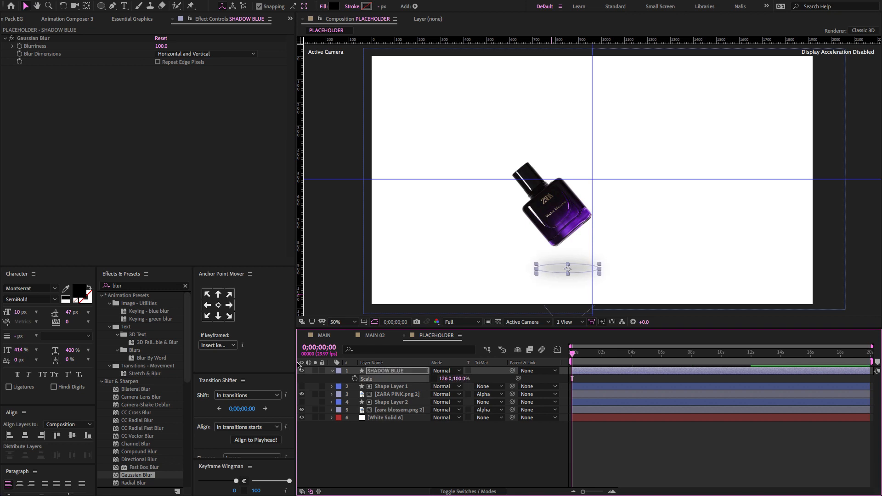
{"action": "key", "text": "ctrl+z"}
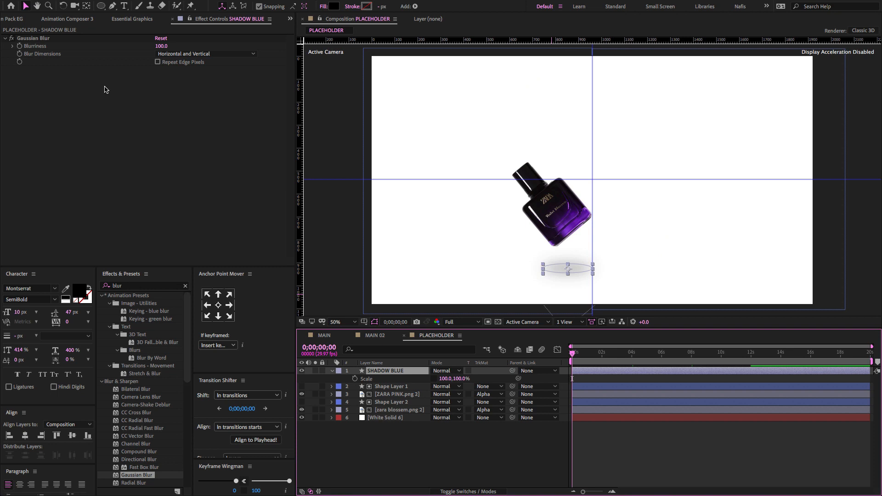
Step: Move SHADOW BLUE's anchor point to the ellipse's right edge on the vertical centre guide
{"action": "left_click", "coordinate": [86, 6]}
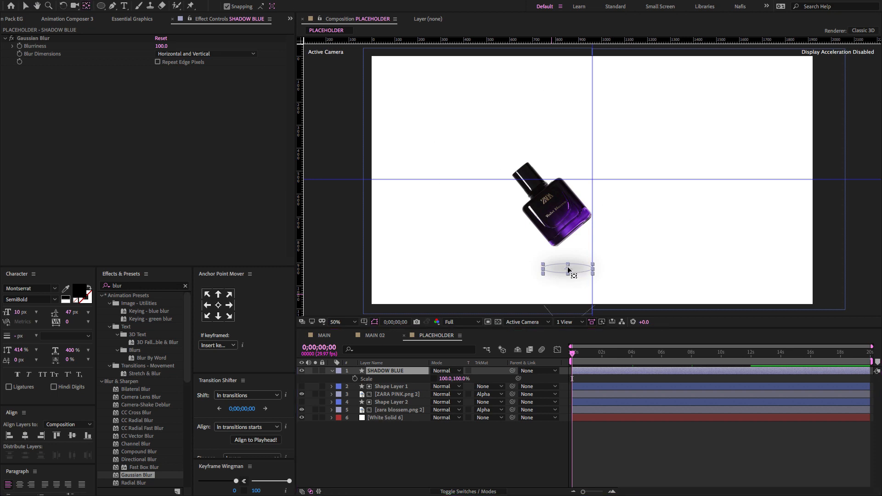
{"action": "left_click_drag", "start_coordinate": [574, 270], "coordinate": [593, 269]}
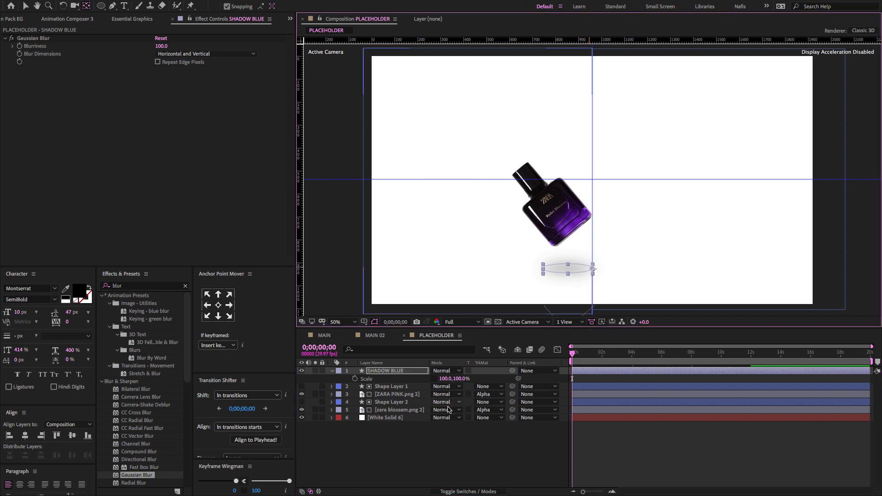
{"action": "left_click", "coordinate": [380, 372]}
{"action": "key", "text": "v"}
Step: Keyframe SHADOW BLUE's horizontal scale at 146% at 0 seconds and 41% at 2 seconds, keeping the vertical scale at 100%
{"action": "left_click_drag", "start_coordinate": [441, 379], "coordinate": [461, 379]}
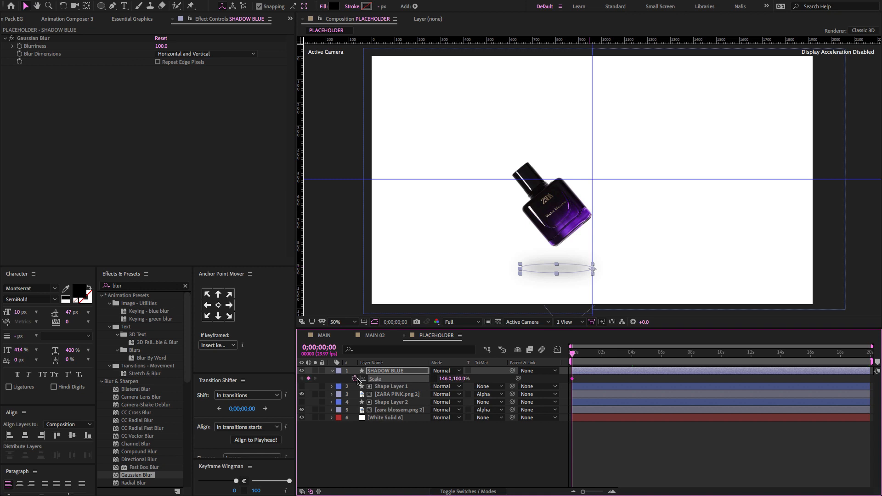
{"action": "left_click", "coordinate": [603, 353]}
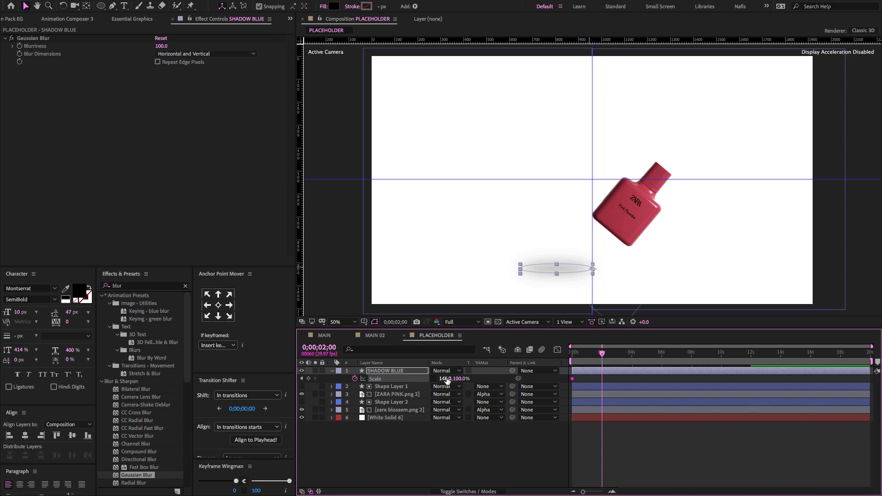
{"action": "left_click_drag", "start_coordinate": [441, 379], "coordinate": [410, 381]}
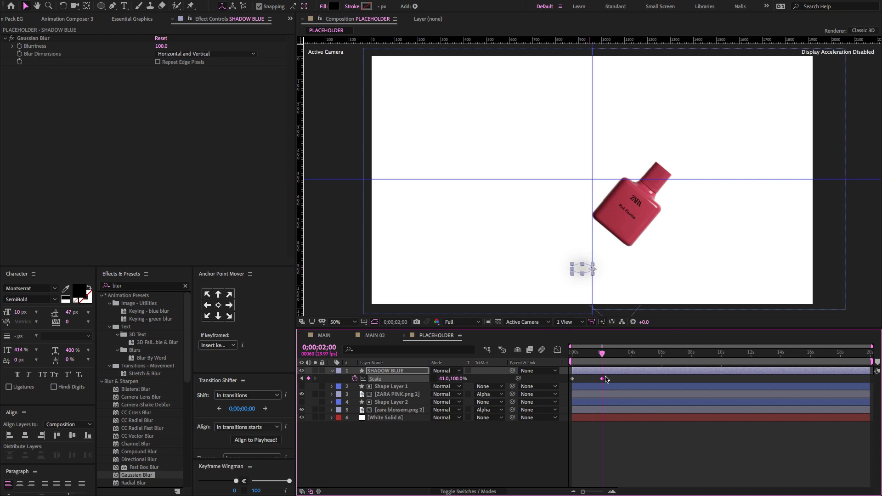
Step: Copy both SHADOW BLUE scale keyframes and paste them at about 4, 8, 12 and 16 seconds
{"action": "left_click_drag", "start_coordinate": [611, 378], "coordinate": [560, 386]}
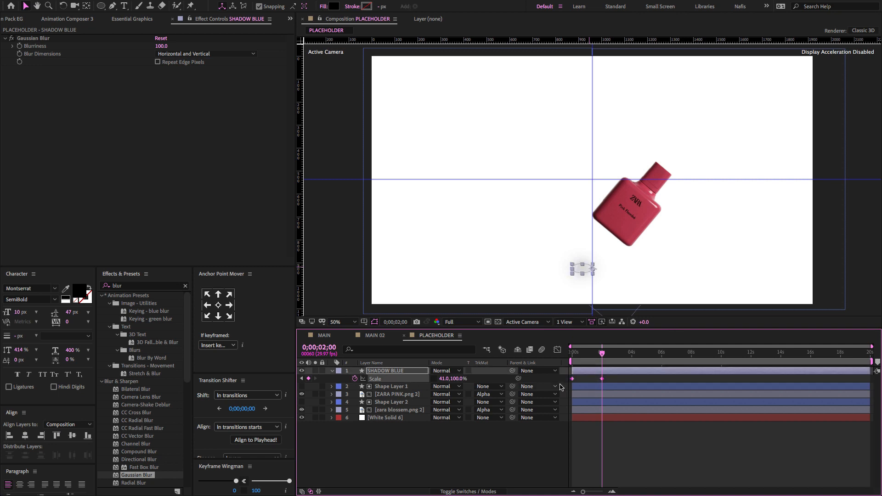
{"action": "left_click", "coordinate": [632, 359]}
{"action": "key", "text": "ctrl+v"}
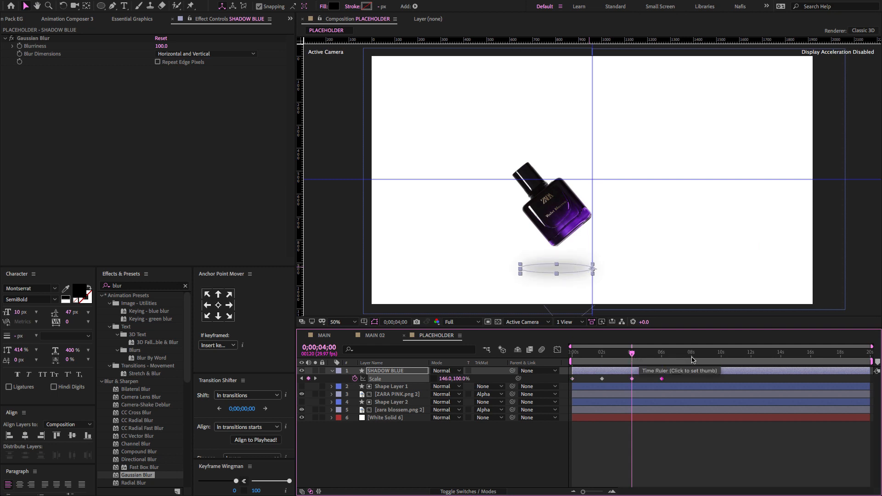
{"action": "left_click", "coordinate": [693, 359]}
{"action": "key", "text": "ctrl+v"}
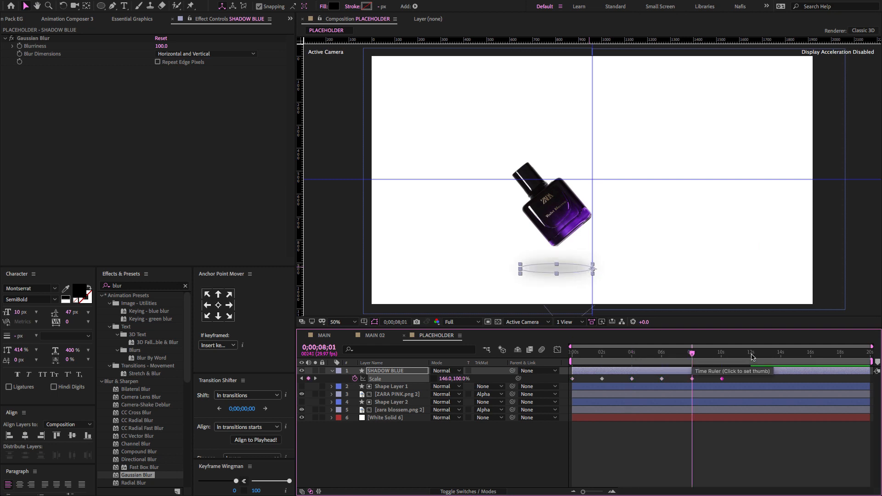
{"action": "left_click", "coordinate": [752, 357]}
{"action": "key", "text": "ctrl+v"}
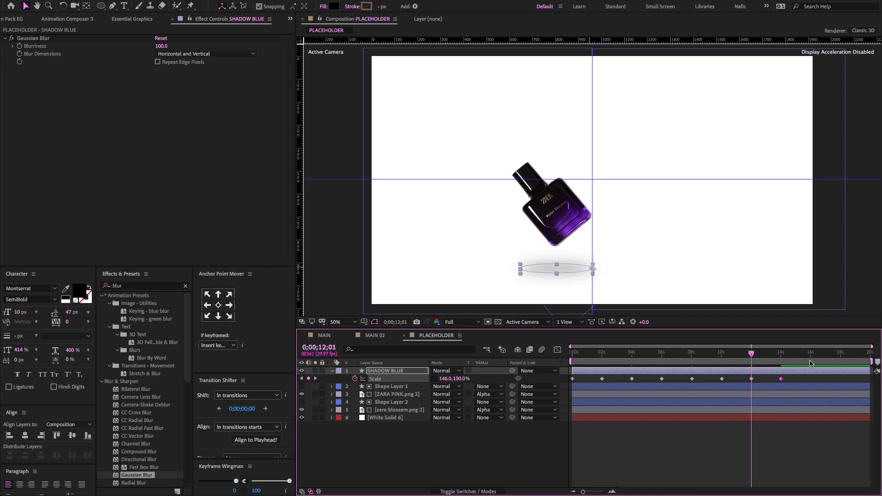
{"action": "left_click", "coordinate": [812, 358]}
{"action": "key", "text": "ctrl+v"}
Step: Apply Easy Ease to all of SHADOW BLUE's scale keyframes
{"action": "left_click_drag", "start_coordinate": [811, 359], "coordinate": [669, 367]}
{"action": "left_click_drag", "start_coordinate": [855, 381], "coordinate": [568, 402]}
{"action": "key", "text": "F9"}
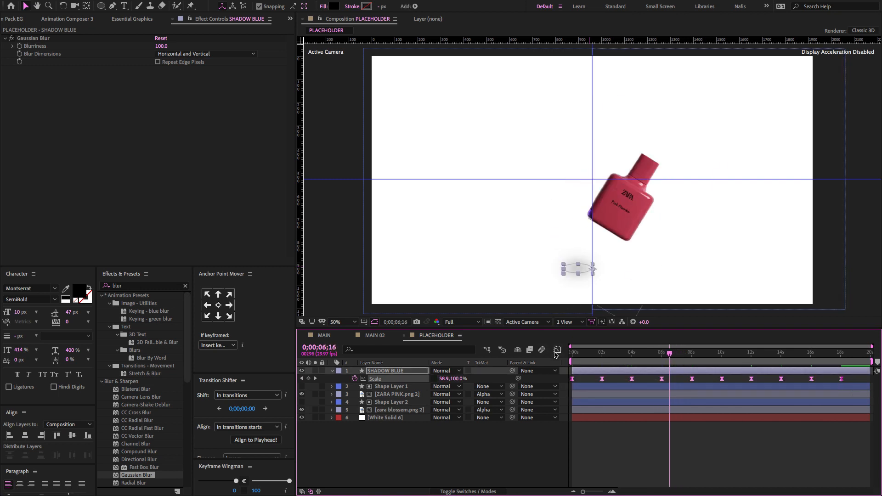
Step: Steepen the speed curve between SHADOW BLUE's scale keyframes by lengthening their ease handles
{"action": "left_click", "coordinate": [556, 352]}
{"action": "mouse_move", "coordinate": [596, 427]}
{"action": "left_mouse_down"}
{"action": "mouse_move", "coordinate": [611, 423]}
{"action": "mouse_move", "coordinate": [581, 429]}
{"action": "mouse_move", "coordinate": [655, 422]}
{"action": "left_mouse_up"}
{"action": "left_click", "coordinate": [632, 420]}
{"action": "left_click_drag", "start_coordinate": [657, 420], "coordinate": [688, 422]}
{"action": "left_click_drag", "start_coordinate": [687, 420], "coordinate": [713, 420]}
{"action": "left_click_drag", "start_coordinate": [727, 420], "coordinate": [759, 420]}
{"action": "left_click", "coordinate": [747, 422]}
{"action": "left_click_drag", "start_coordinate": [794, 414], "coordinate": [821, 420]}
{"action": "left_click_drag", "start_coordinate": [846, 414], "coordinate": [834, 420]}
{"action": "left_click_drag", "start_coordinate": [646, 356], "coordinate": [666, 362]}
{"action": "key", "text": "Home"}
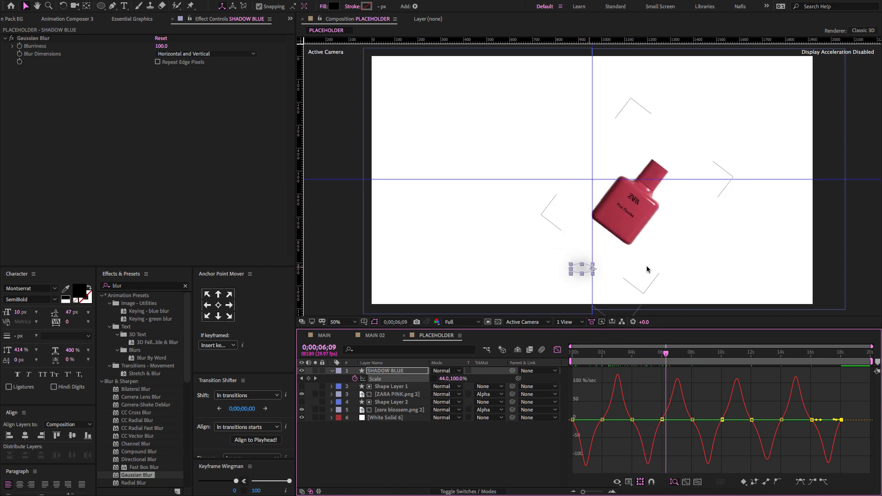
{"action": "left_click", "coordinate": [557, 352]}
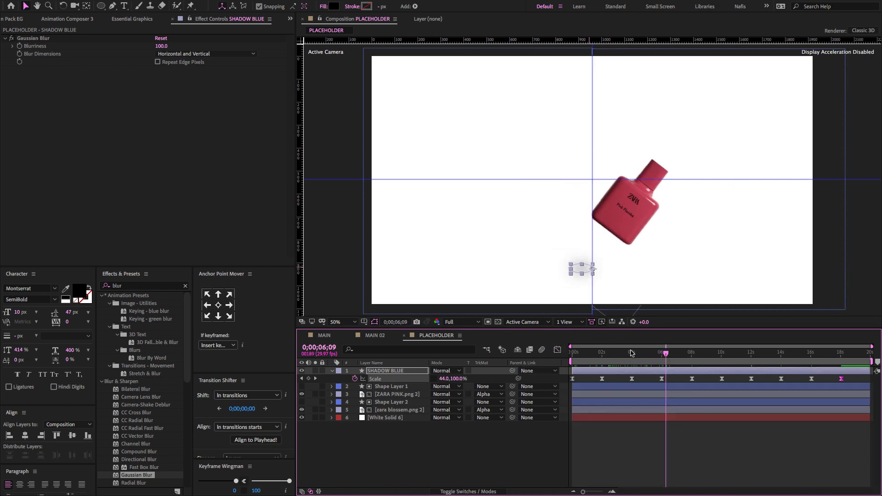
Step: Return to the start of the PLACEHOLDER timeline and collapse the properties of all layers
{"action": "key", "text": "Home"}
{"action": "key", "text": "ctrl+a"}
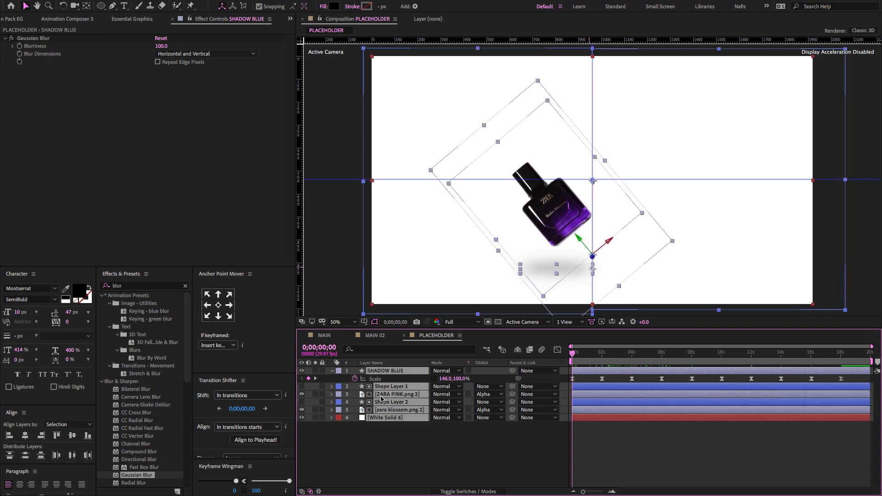
{"action": "key", "text": "a"}
{"action": "key", "text": "a"}
{"action": "key", "text": "a"}
{"action": "key", "text": "a"}
{"action": "key", "text": "a"}
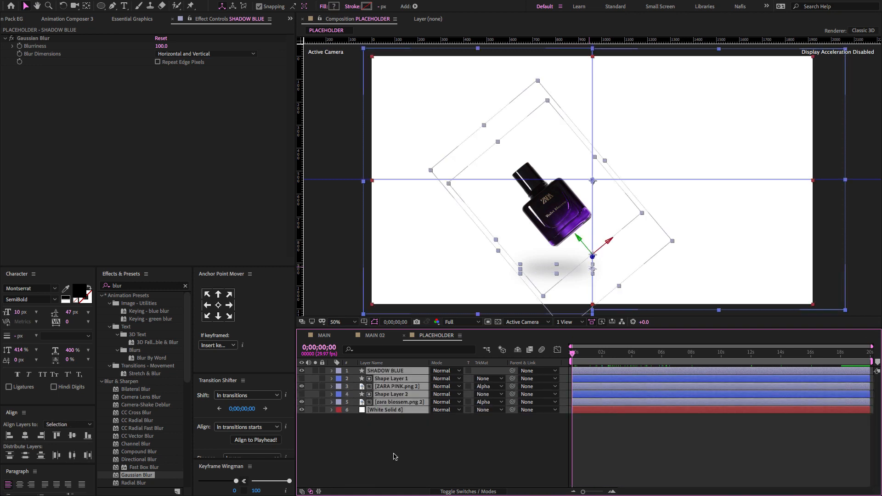
{"action": "left_click", "coordinate": [395, 455]}
Step: Draw a thin, flat black ellipse as a new shape layer, just right of the vertical centre guide and level with the blue shadow
{"action": "left_click", "coordinate": [101, 6]}
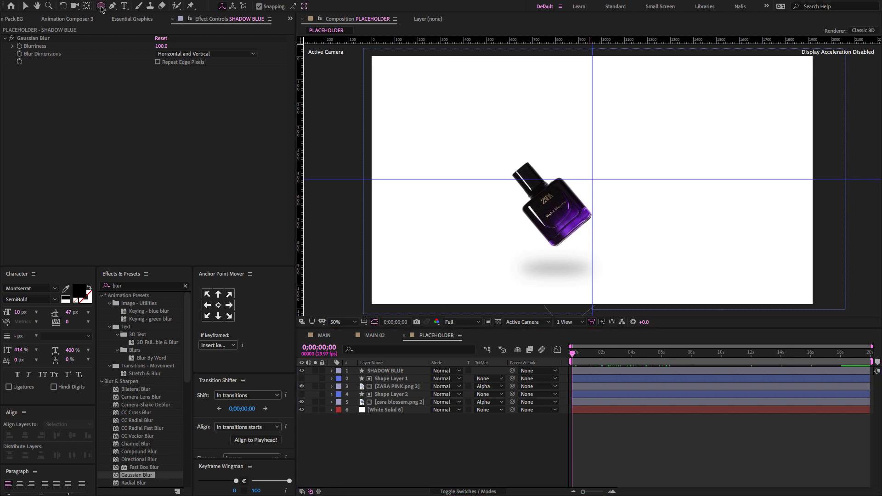
{"action": "left_click", "coordinate": [384, 372]}
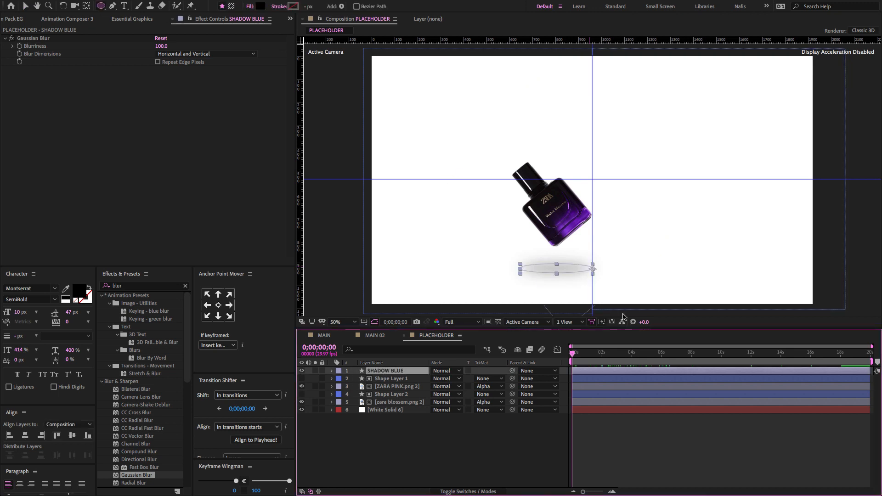
{"action": "left_click", "coordinate": [530, 433]}
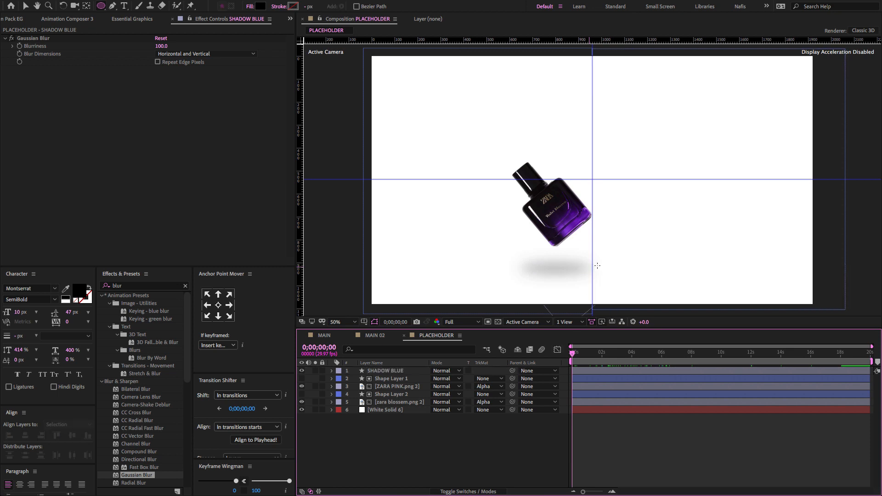
{"action": "left_click_drag", "start_coordinate": [593, 262], "coordinate": [657, 276]}
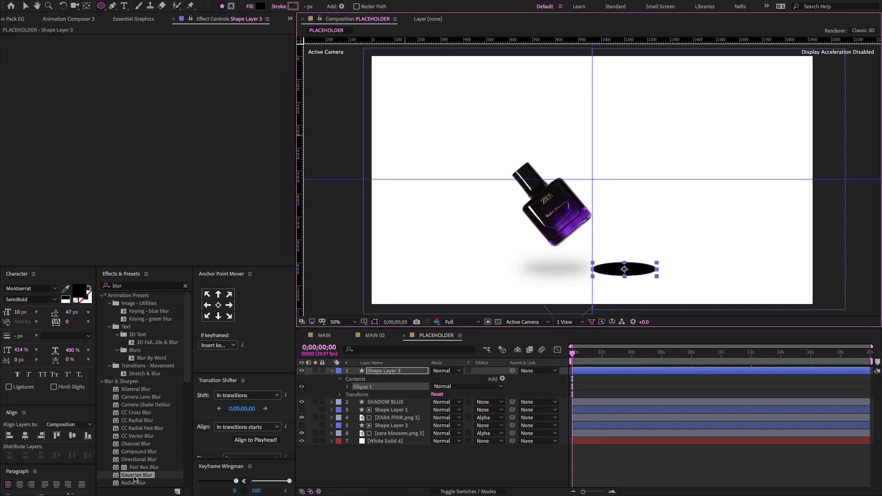
Step: Apply Gaussian Blur with a blurriness of 100 to the new ellipse and rename its layer SHADOWS PINK
{"action": "left_click_drag", "start_coordinate": [135, 476], "coordinate": [405, 372]}
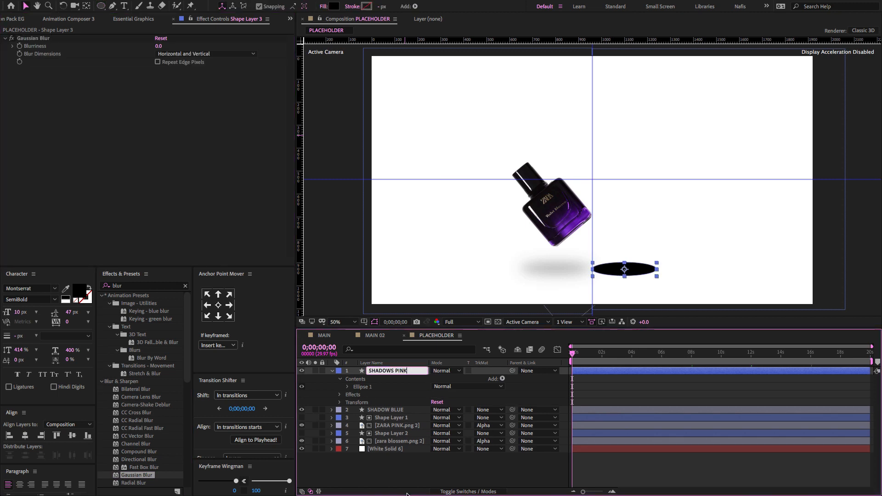
{"action": "key", "text": "Return"}
{"action": "left_click", "coordinate": [157, 45]}
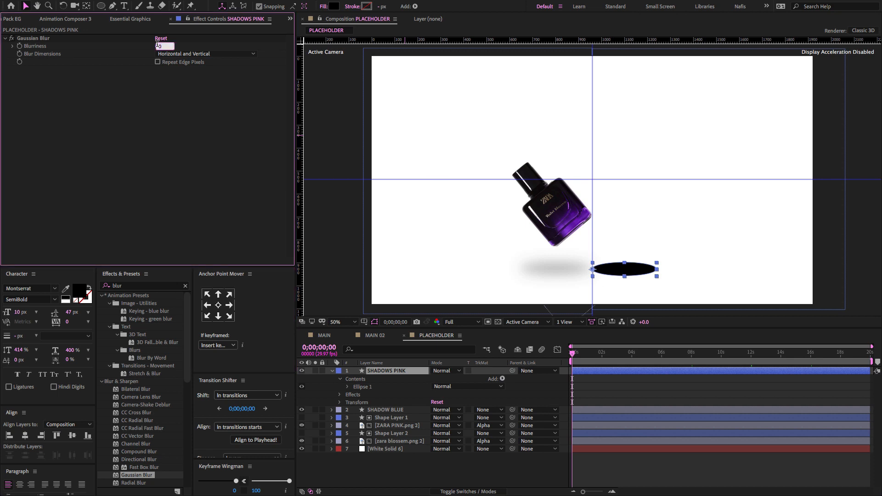
{"action": "type", "text": "100"}
{"action": "key", "text": "Return"}
Step: Set the SHADOWS PINK layer's opacity to 35%
{"action": "left_click", "coordinate": [423, 370]}
{"action": "key", "text": "t"}
{"action": "left_click", "coordinate": [435, 379]}
{"action": "type", "text": "35"}
{"action": "key", "text": "Return"}
{"action": "left_click", "coordinate": [500, 455]}
Step: Keyframe SHADOWS PINK's horizontal scale from narrow at 0 seconds to wide at about 2 seconds
{"action": "left_click", "coordinate": [399, 372]}
{"action": "left_click", "coordinate": [355, 378]}
{"action": "left_click_drag", "start_coordinate": [444, 379], "coordinate": [473, 377]}
{"action": "left_click", "coordinate": [603, 355]}
Step: Paste the SHADOWS PINK scale keyframes at about 4, 8, 12 and 16 seconds and apply Easy Ease to all of them
{"action": "mouse_move", "coordinate": [621, 352]}
{"action": "left_mouse_down"}
{"action": "mouse_move", "coordinate": [600, 356]}
{"action": "mouse_move", "coordinate": [633, 359]}
{"action": "left_mouse_up"}
{"action": "key", "text": "super+v"}
{"action": "left_click", "coordinate": [692, 356]}
{"action": "key", "text": "super+v"}
{"action": "left_click", "coordinate": [751, 356]}
{"action": "key", "text": "super+v"}
{"action": "left_click", "coordinate": [811, 356]}
{"action": "key", "text": "super+v"}
{"action": "left_click_drag", "start_coordinate": [853, 379], "coordinate": [566, 394]}
{"action": "key", "text": "F9"}
Step: Steepen the speed curve between SHADOWS PINK's scale keyframes by lengthening their ease handles, and preview the motion
{"action": "key", "text": "shift+F3"}
{"action": "mouse_move", "coordinate": [617, 413]}
{"action": "left_mouse_down"}
{"action": "mouse_move", "coordinate": [581, 427]}
{"action": "mouse_move", "coordinate": [623, 428]}
{"action": "left_mouse_up"}
{"action": "left_click", "coordinate": [603, 430]}
{"action": "left_click", "coordinate": [632, 428]}
{"action": "left_click_drag", "start_coordinate": [637, 422], "coordinate": [640, 423]}
{"action": "left_click_drag", "start_coordinate": [657, 423], "coordinate": [730, 423]}
{"action": "left_click", "coordinate": [663, 423]}
{"action": "left_click", "coordinate": [692, 423]}
{"action": "left_click", "coordinate": [723, 423]}
{"action": "left_click_drag", "start_coordinate": [759, 418], "coordinate": [745, 426]}
{"action": "left_click_drag", "start_coordinate": [746, 423], "coordinate": [774, 423]}
{"action": "left_click", "coordinate": [782, 423]}
{"action": "key", "text": "space"}
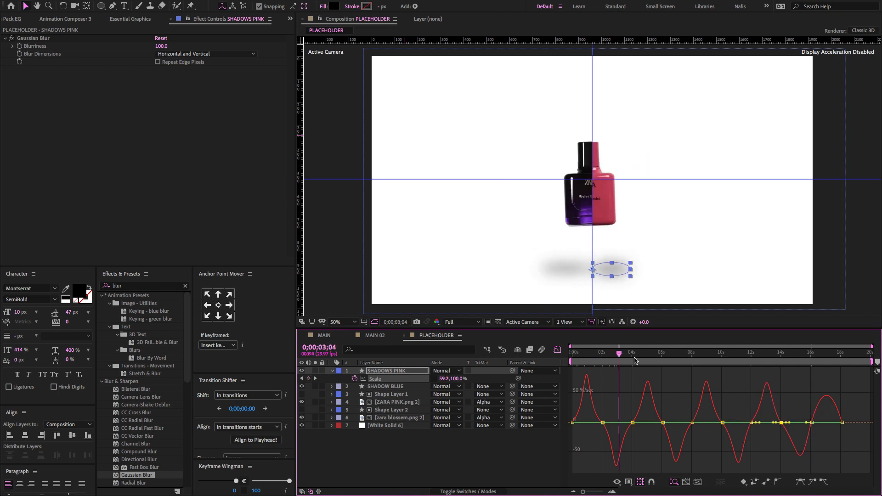
{"action": "left_click", "coordinate": [558, 350]}
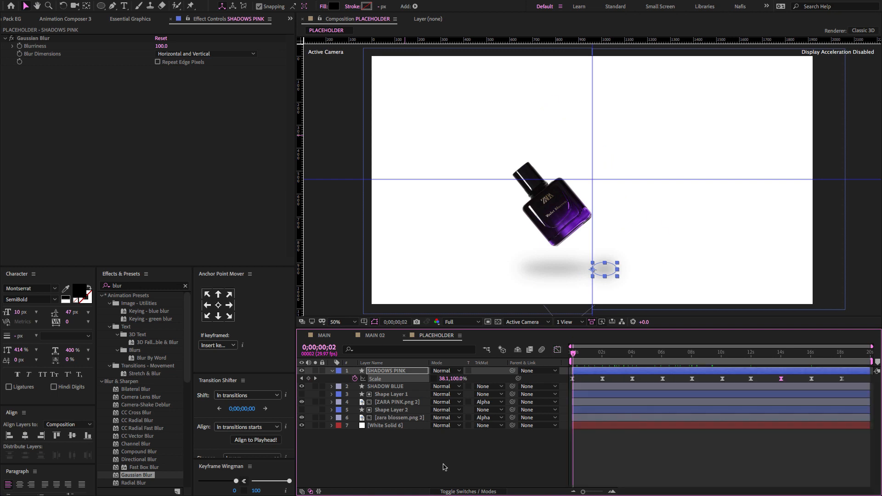
Step: Collapse the properties of every layer in PLACEHOLDER and clear the selection
{"action": "key", "text": "ctrl+a"}
{"action": "key", "text": "a"}
{"action": "key", "text": "u"}
{"action": "key", "text": "u"}
{"action": "left_click", "coordinate": [432, 462]}
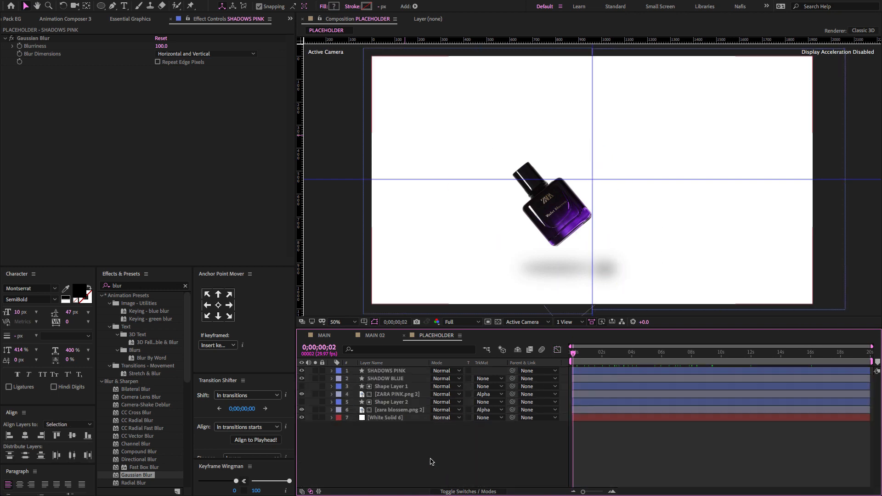
Step: Delete the white background solid from PLACEHOLDER and switch to the MAIN 02 composition
{"action": "left_click", "coordinate": [368, 418]}
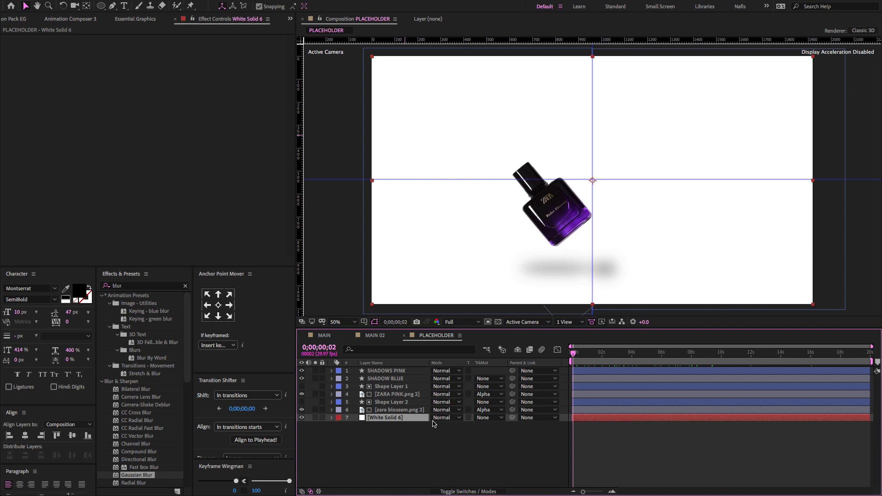
{"action": "key", "text": "Delete"}
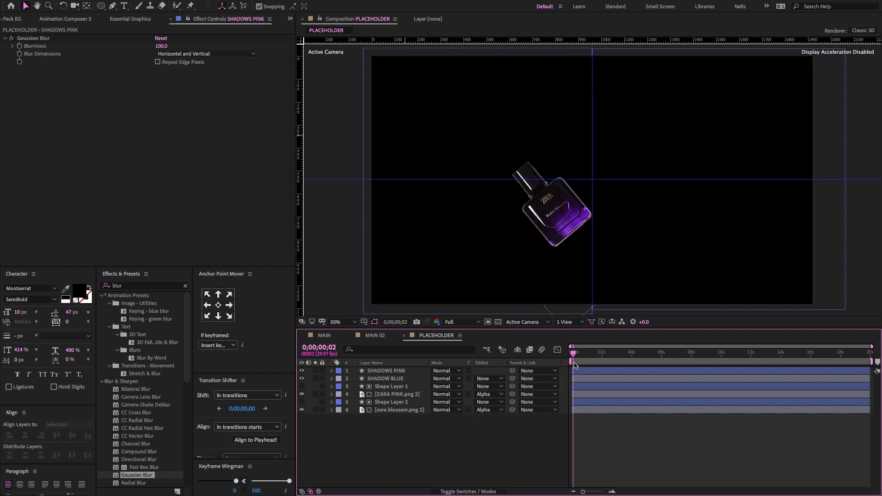
{"action": "left_click_drag", "start_coordinate": [577, 359], "coordinate": [585, 360]}
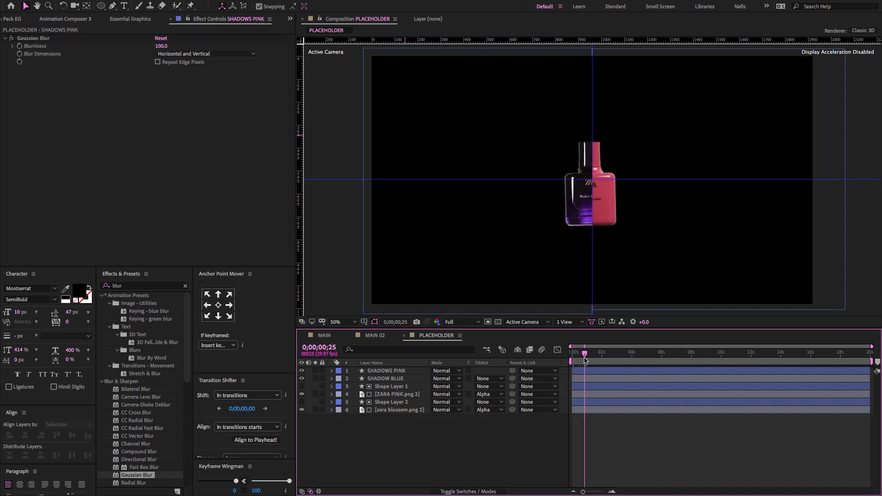
{"action": "left_click", "coordinate": [385, 336]}
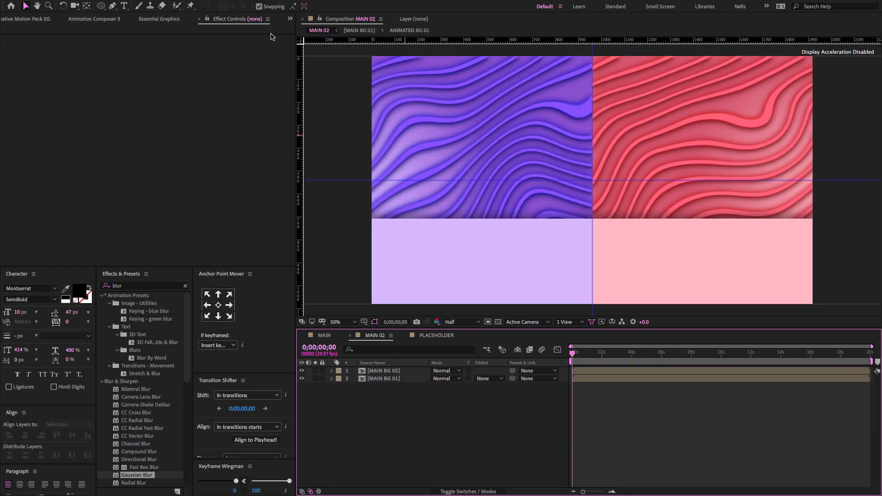
Step: Add the PLACEHOLDER composition from the project's comp folder to MAIN 02 as the topmost layer
{"action": "left_click", "coordinate": [290, 19]}
{"action": "left_click", "coordinate": [303, 30]}
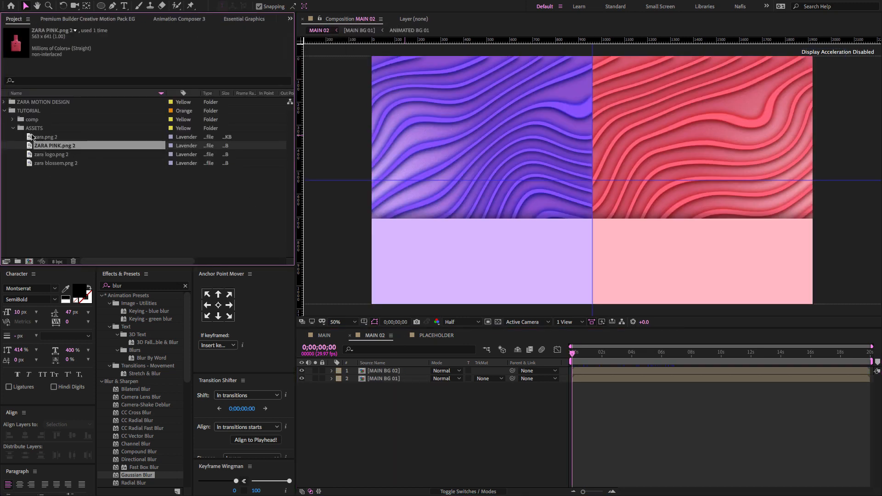
{"action": "left_click", "coordinate": [13, 129]}
{"action": "left_click", "coordinate": [13, 120]}
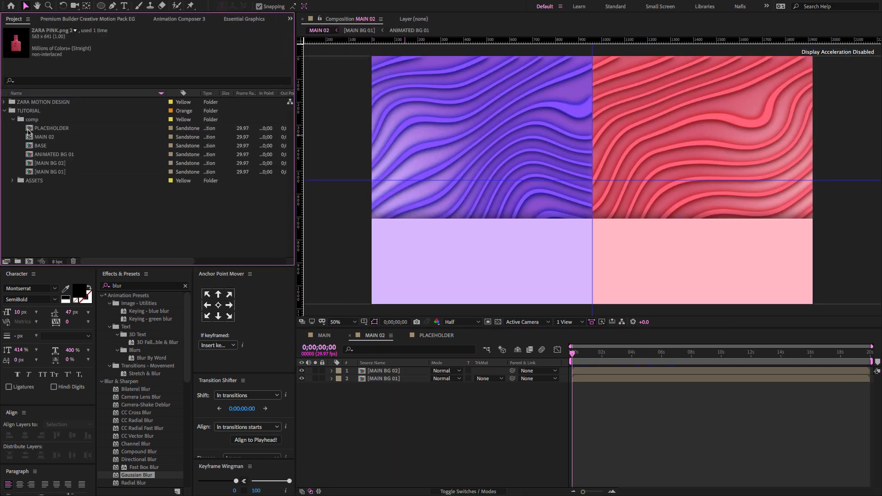
{"action": "left_click", "coordinate": [29, 131]}
{"action": "left_click_drag", "start_coordinate": [28, 131], "coordinate": [413, 371]}
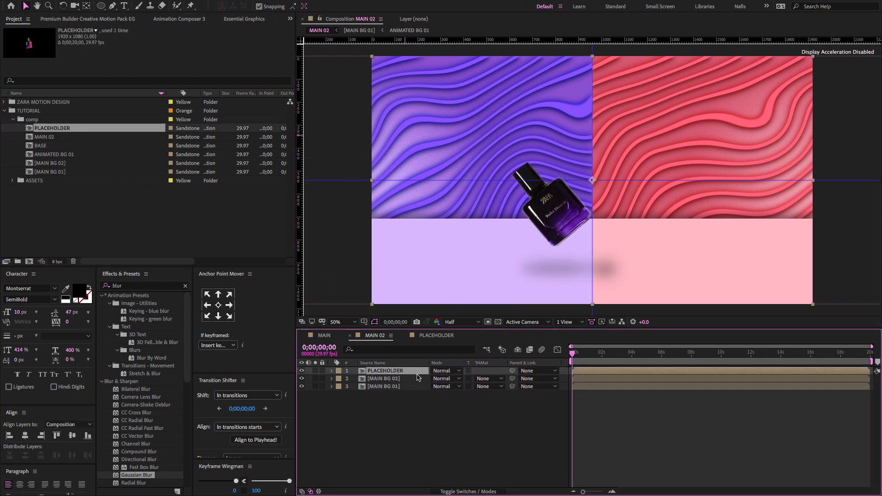
Step: Enlarge the PLACEHOLDER layer, checking the bottles' swing at 150%, raise it slightly in the frame and settle its scale at 120%
{"action": "key", "text": "s"}
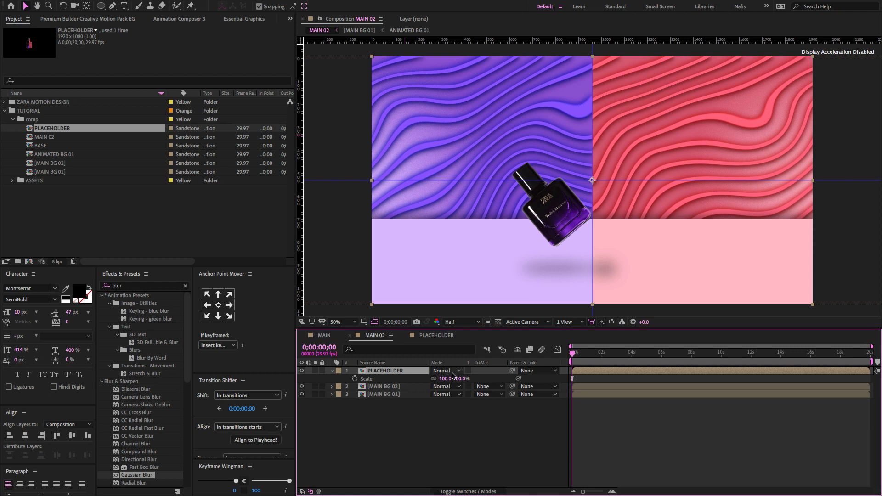
{"action": "type", "text": "150"}
{"action": "key", "text": "Return"}
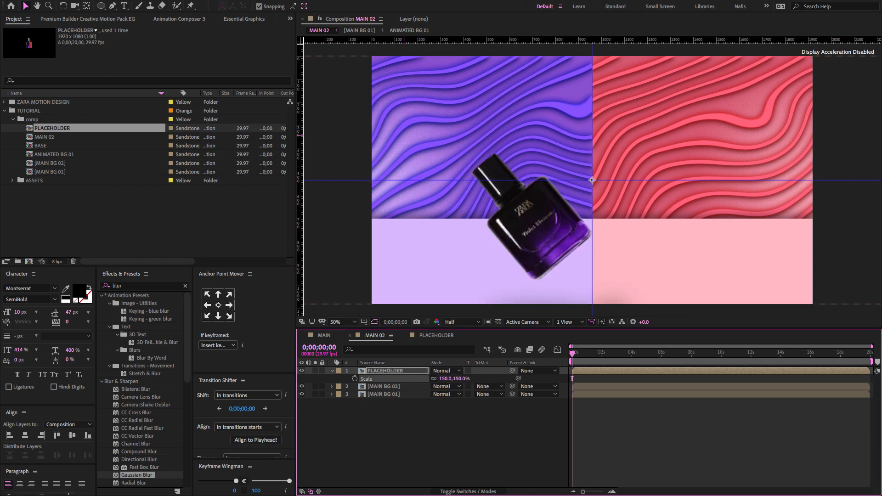
{"action": "left_click_drag", "start_coordinate": [577, 358], "coordinate": [585, 359]}
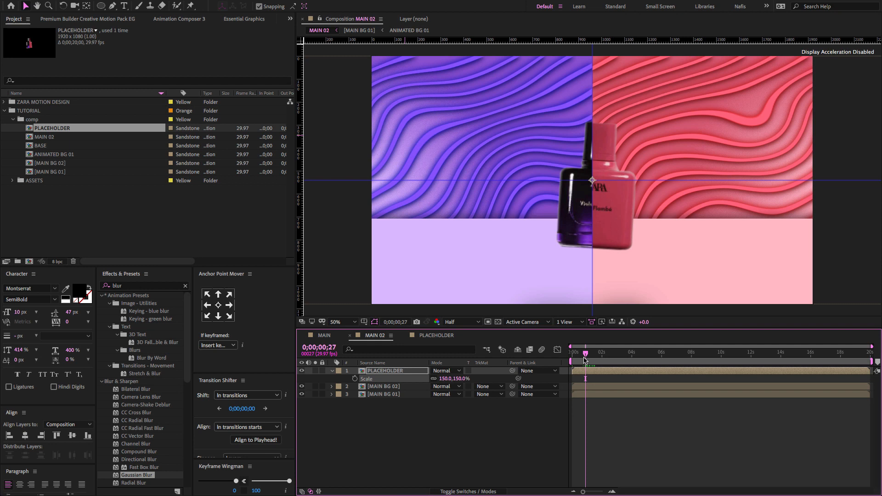
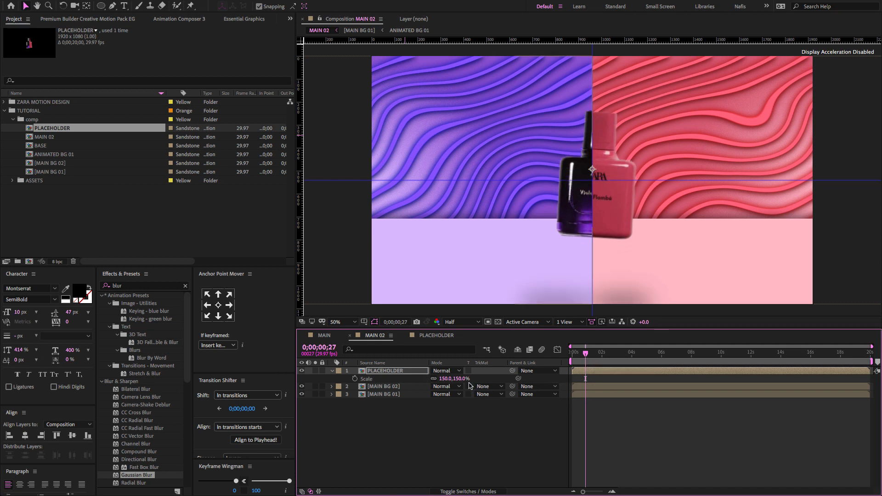
{"action": "type", "text": "20"}
{"action": "key", "text": "Return"}
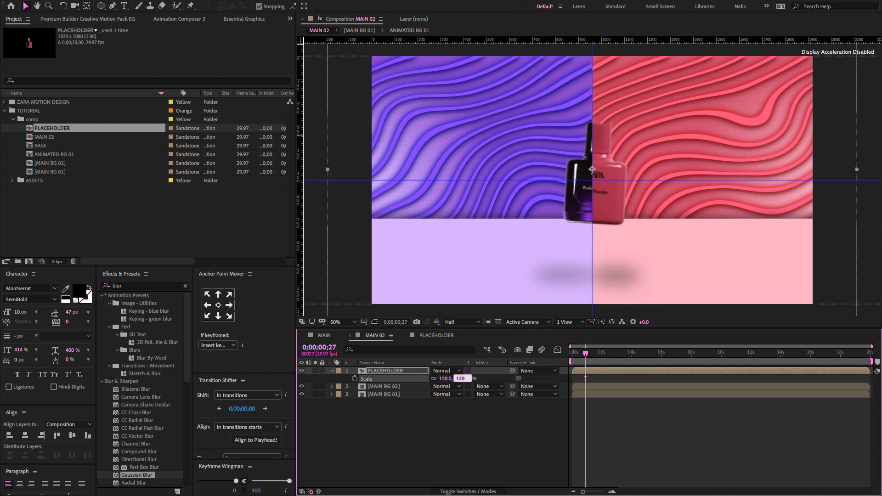
{"action": "key", "text": "Return"}
Step: Return to the first frame and collapse the properties of all layers in MAIN 02
{"action": "left_click_drag", "start_coordinate": [585, 357], "coordinate": [569, 359]}
{"action": "key", "text": "super+a"}
{"action": "key", "text": "u"}
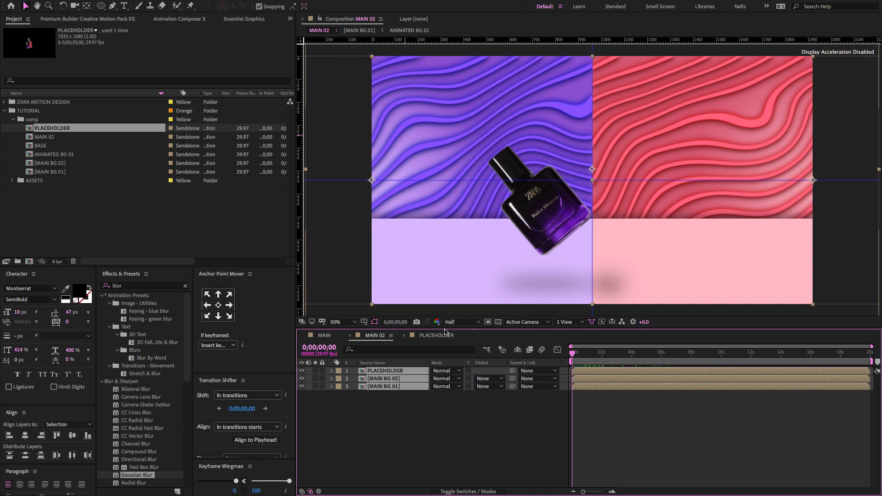
Step: Enlarge the composition view and place a vertical guide near the frame's left edge and a horizontal guide near its upper edge
{"action": "left_click_drag", "start_coordinate": [445, 328], "coordinate": [441, 361]}
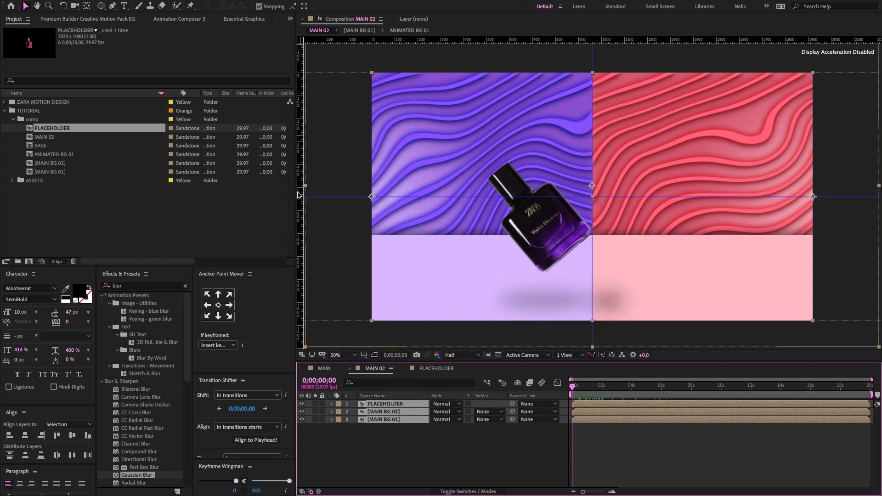
{"action": "left_click_drag", "start_coordinate": [298, 166], "coordinate": [386, 156]}
{"action": "left_click_drag", "start_coordinate": [408, 86], "coordinate": [407, 88]}
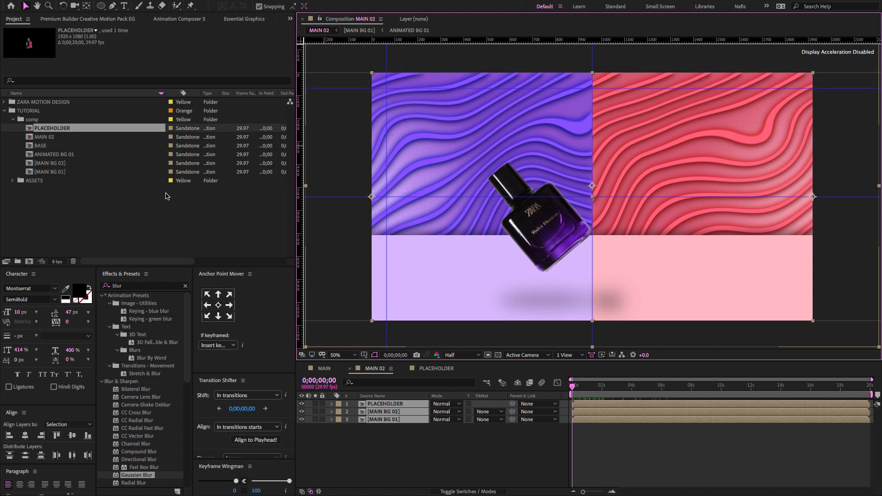
Step: Add the zara logo.png 2 asset as the top layer and align it to the guides in the frame's upper-left corner
{"action": "left_click", "coordinate": [13, 119]}
{"action": "left_click", "coordinate": [12, 128]}
{"action": "left_click", "coordinate": [29, 137]}
{"action": "left_click", "coordinate": [28, 147]}
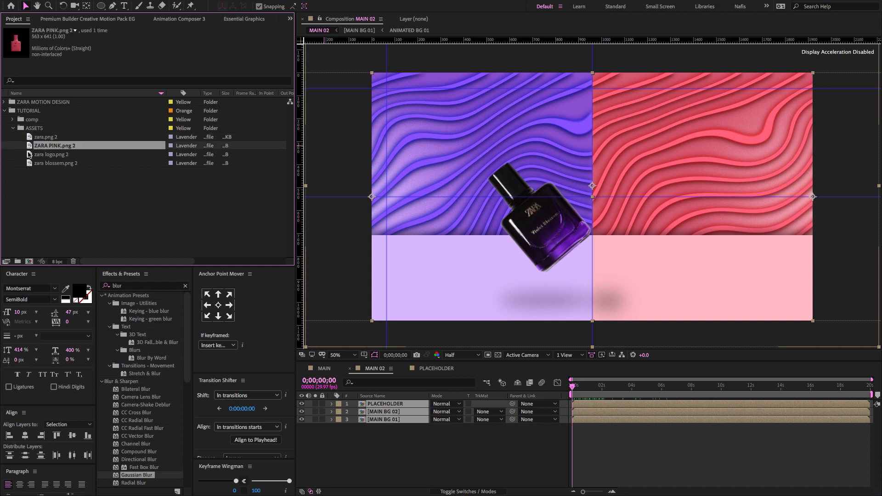
{"action": "left_click", "coordinate": [29, 155]}
{"action": "left_click_drag", "start_coordinate": [28, 156], "coordinate": [400, 405]}
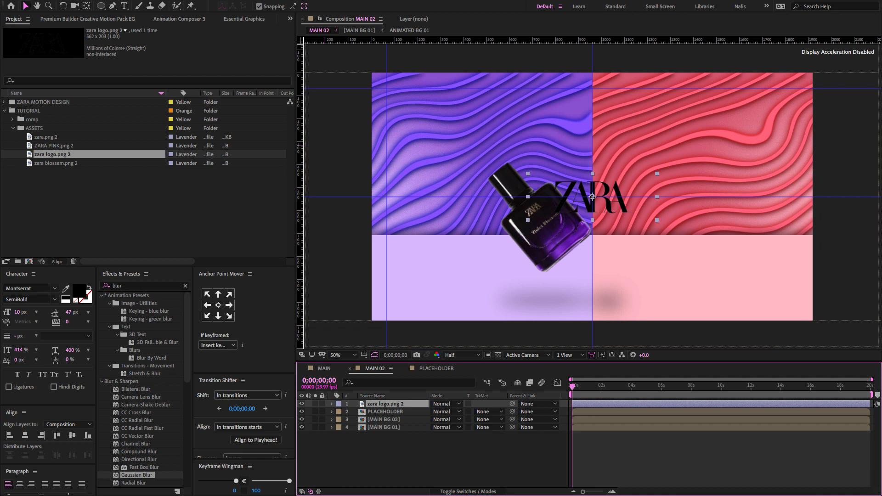
{"action": "left_click_drag", "start_coordinate": [603, 192], "coordinate": [436, 100]}
{"action": "left_click", "coordinate": [487, 453]}
Step: Apply a Fill effect to the zara logo layer, try white FFFFFF, and settle on black as the fill colour
{"action": "left_click", "coordinate": [390, 405]}
{"action": "double_click", "coordinate": [137, 285]}
{"action": "type", "text": "fill"}
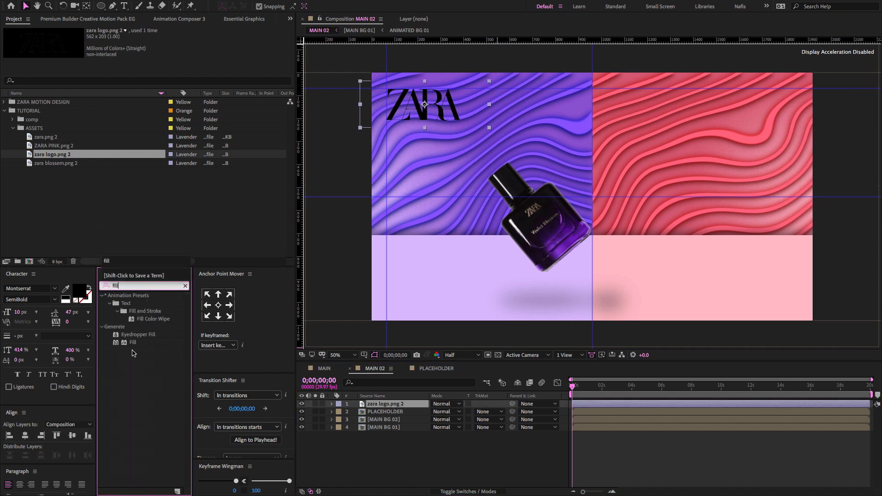
{"action": "double_click", "coordinate": [133, 342]}
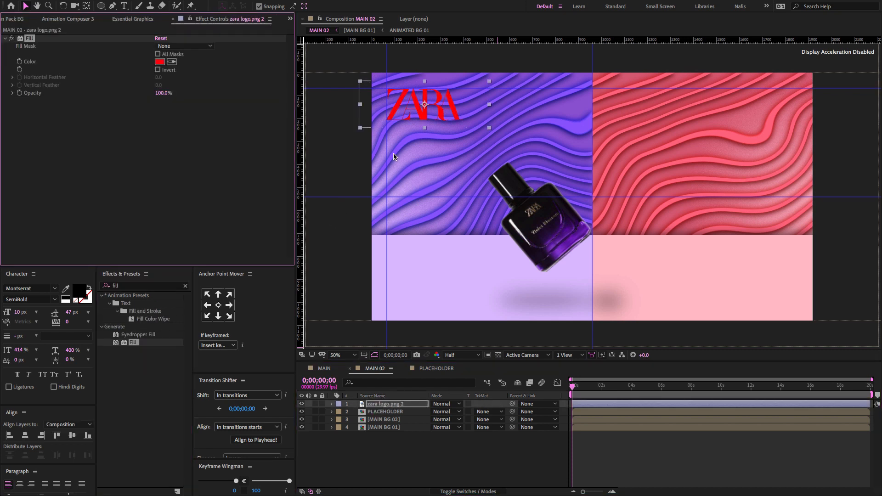
{"action": "left_click", "coordinate": [160, 62]}
{"action": "type", "text": "ffffff"}
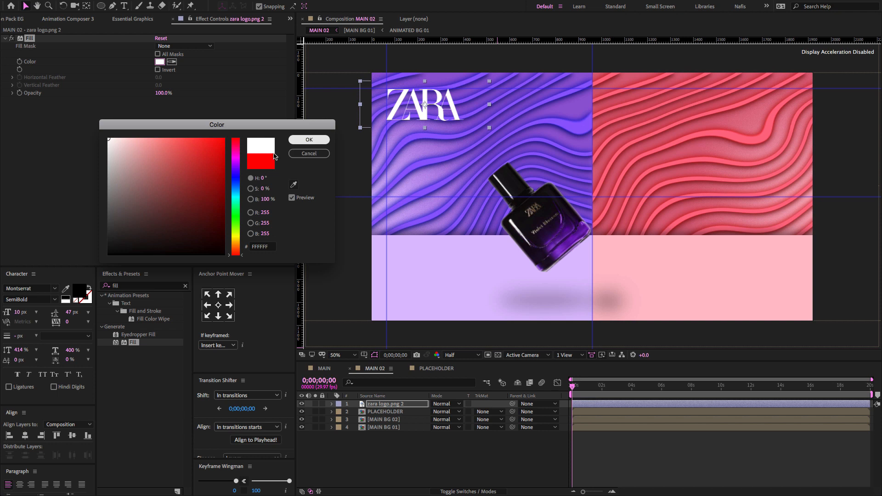
{"action": "mouse_move", "coordinate": [213, 161]}
{"action": "left_mouse_down"}
{"action": "mouse_move", "coordinate": [229, 136]}
{"action": "mouse_move", "coordinate": [240, 216]}
{"action": "mouse_move", "coordinate": [240, 147]}
{"action": "mouse_move", "coordinate": [240, 202]}
{"action": "mouse_move", "coordinate": [104, 253]}
{"action": "left_mouse_up"}
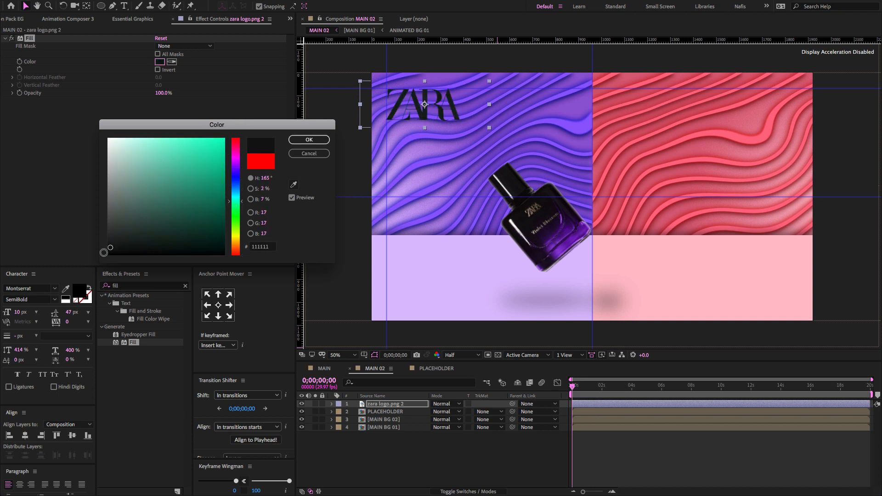
{"action": "left_click", "coordinate": [309, 140]}
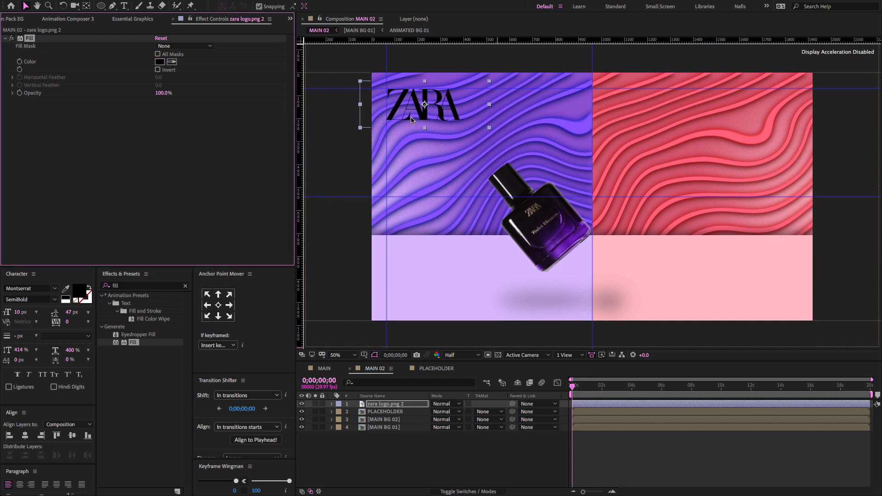
{"action": "left_click", "coordinate": [406, 446]}
Step: Apply Animation Composer's Bounce anchor point preset to the zara logo layer, accepting its conversion to 3D
{"action": "left_click", "coordinate": [87, 19]}
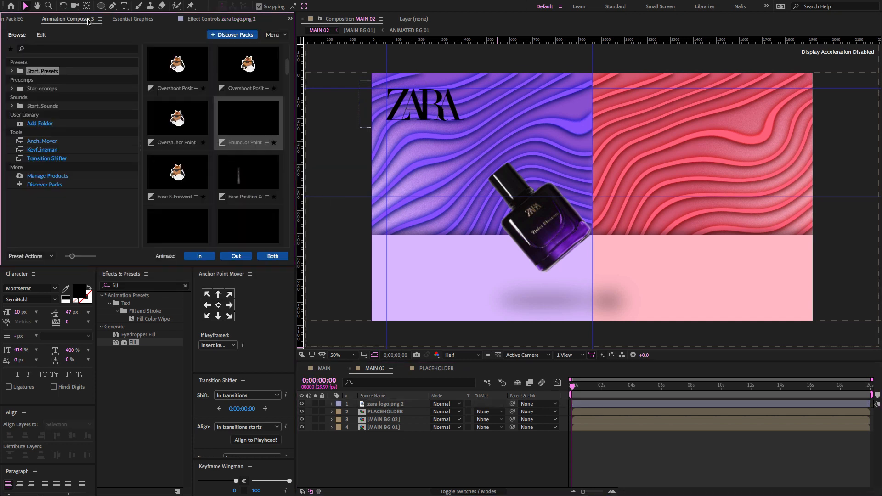
{"action": "mouse_move", "coordinate": [245, 140]}
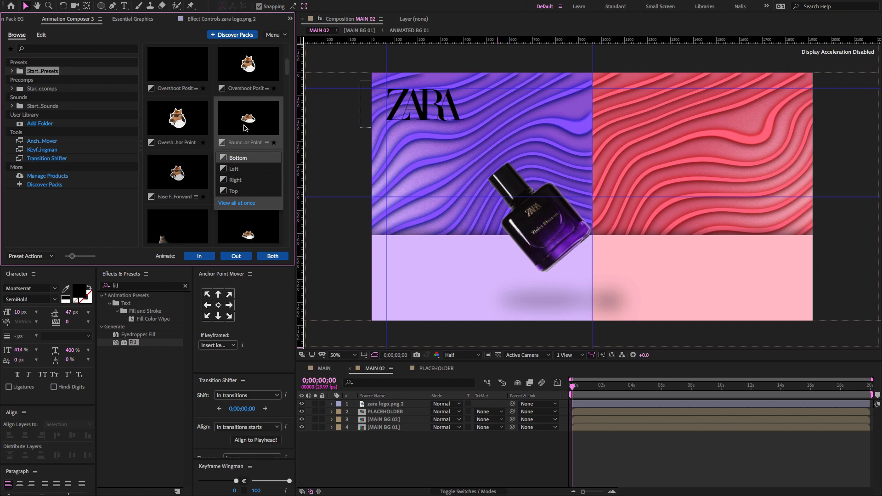
{"action": "left_click", "coordinate": [387, 404]}
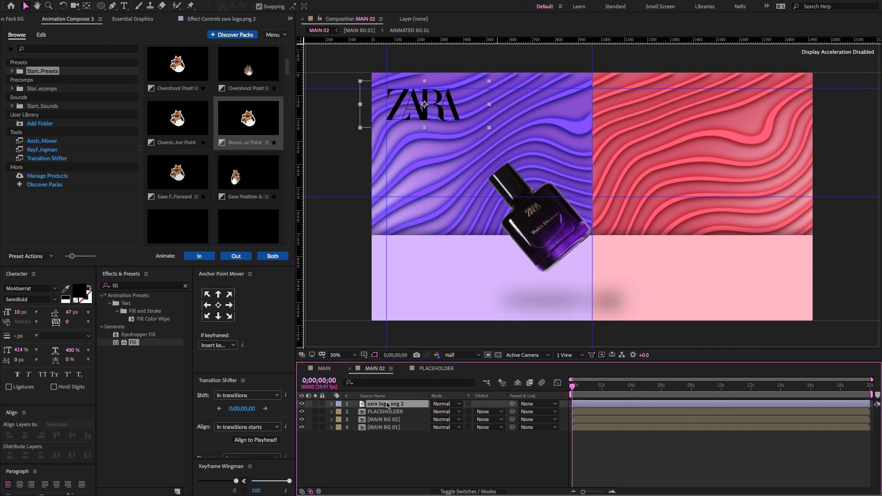
{"action": "left_click", "coordinate": [252, 129]}
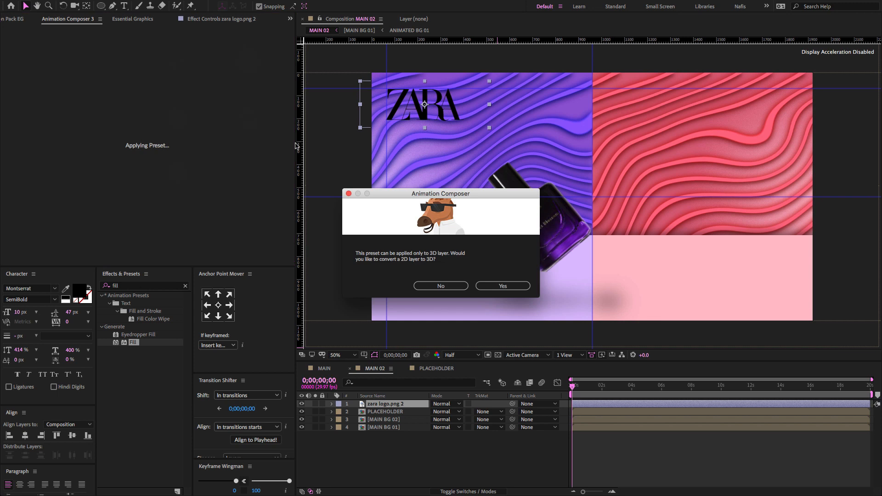
{"action": "left_click", "coordinate": [499, 283]}
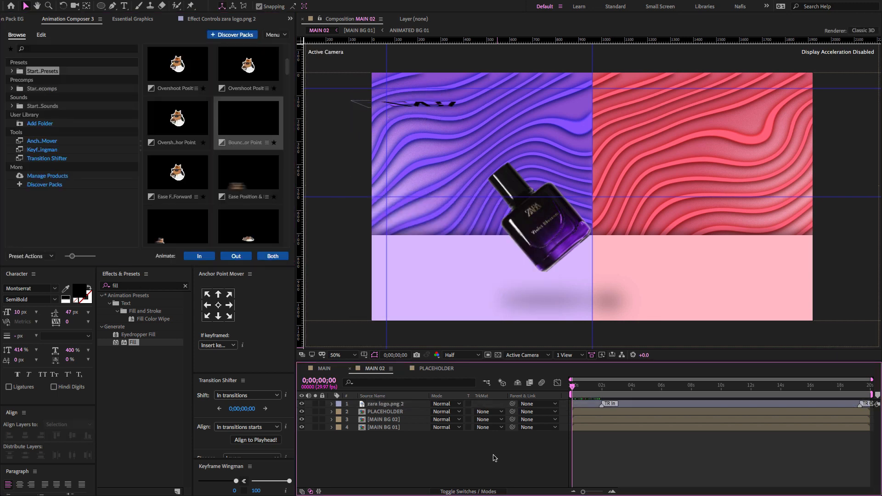
Step: Create a black 1920 x 1080 px solid named DISSOLVE at the top of the layer stack
{"action": "right_click", "coordinate": [493, 453]}
{"action": "mouse_move", "coordinate": [540, 397]}
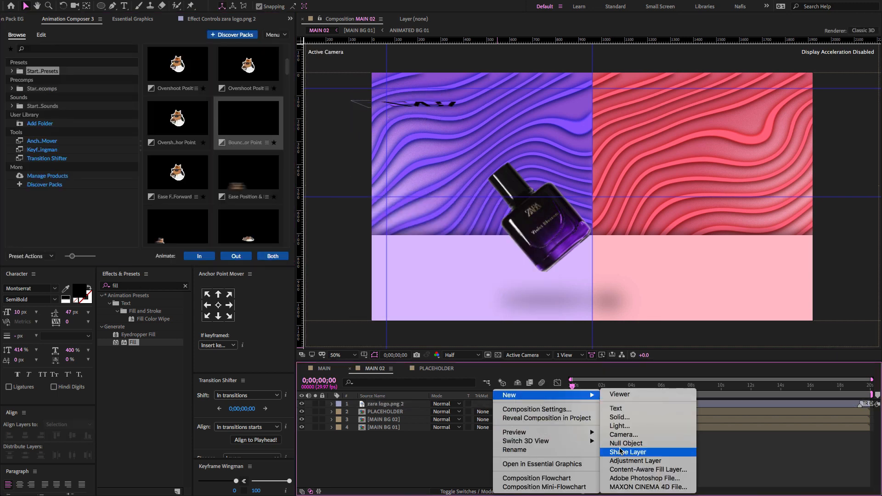
{"action": "left_click", "coordinate": [619, 418]}
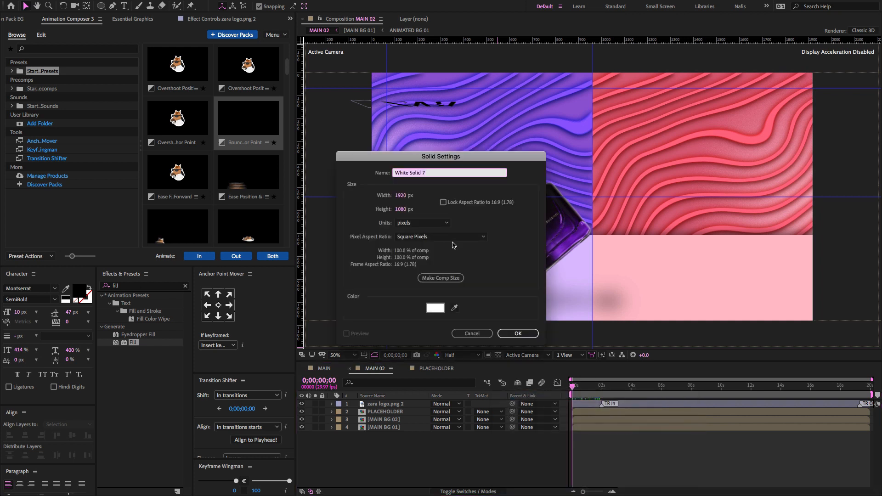
{"action": "type", "text": "D"}
{"action": "left_click", "coordinate": [438, 311]}
{"action": "left_click_drag", "start_coordinate": [187, 219], "coordinate": [103, 255]}
{"action": "left_click", "coordinate": [310, 140]}
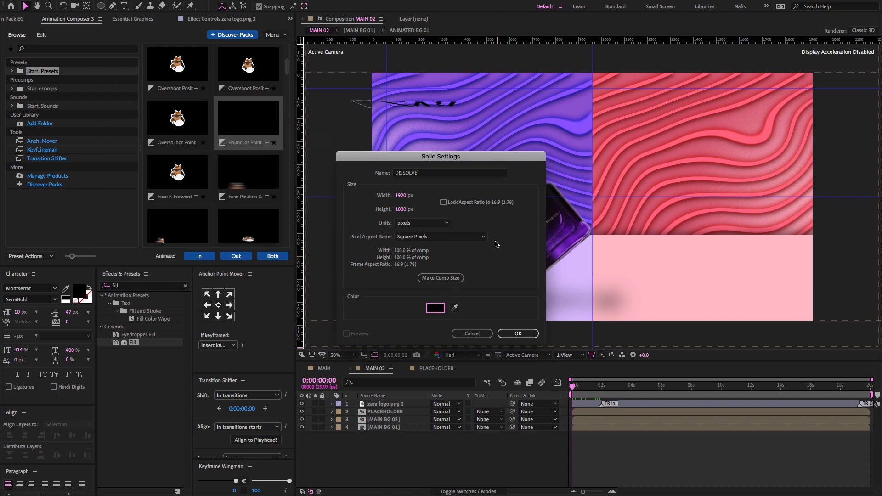
{"action": "left_click", "coordinate": [518, 334]}
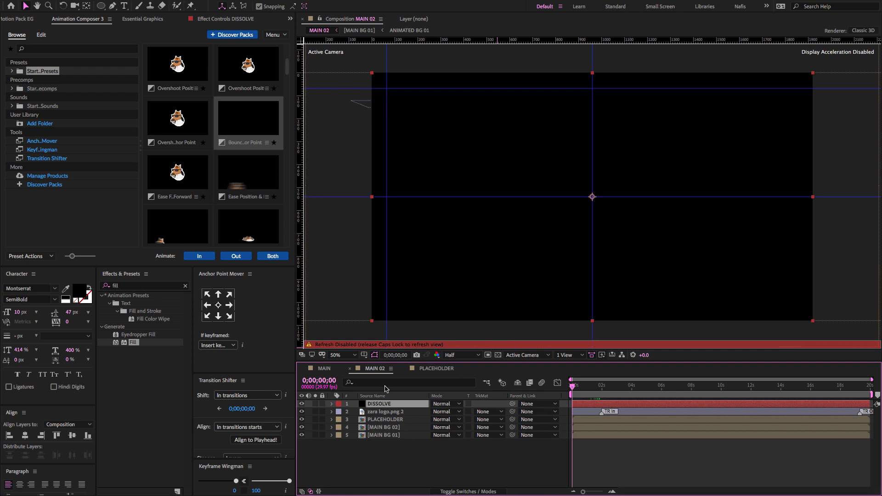
{"action": "key", "text": "Caps_Lock"}
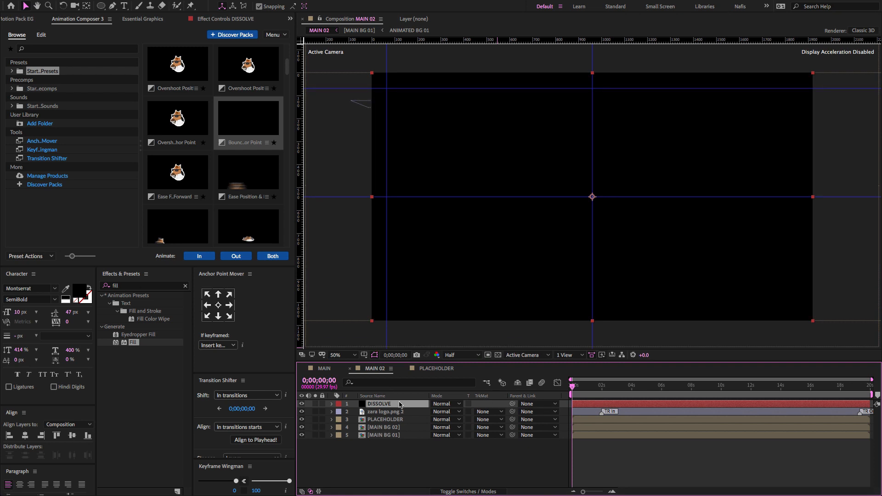
Step: Split the DISSOLVE solid at frame 20 and delete the part after the split
{"action": "key", "text": "space"}
{"action": "key", "text": "ctrl+shift+d"}
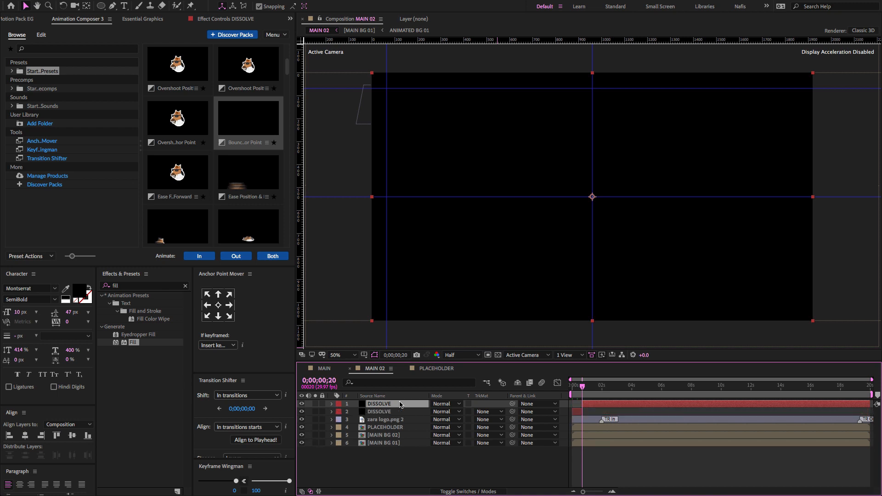
{"action": "key", "text": "Delete"}
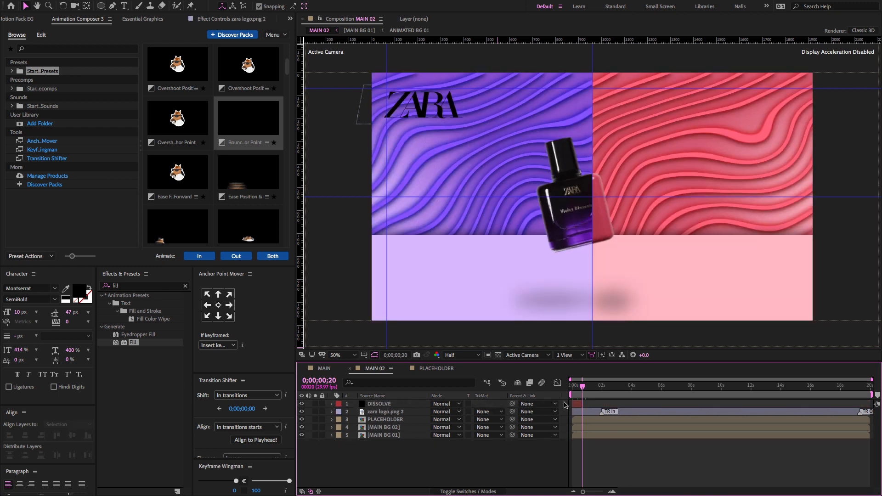
Step: Keyframe the remaining DISSOLVE solid's opacity from 100% at the first frame to 0% at frame 19
{"action": "left_click", "coordinate": [577, 404]}
{"action": "key", "text": "equal"}
{"action": "key", "text": "equal"}
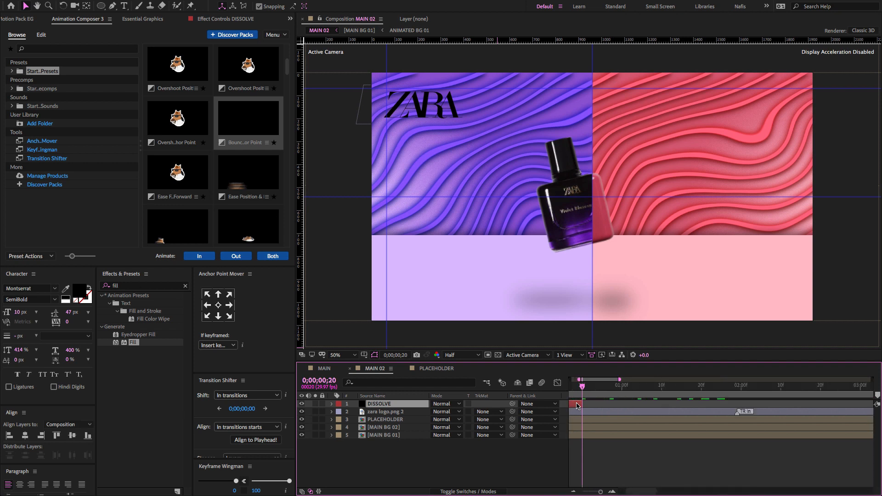
{"action": "left_click_drag", "start_coordinate": [596, 381], "coordinate": [550, 387]}
{"action": "key", "text": "t"}
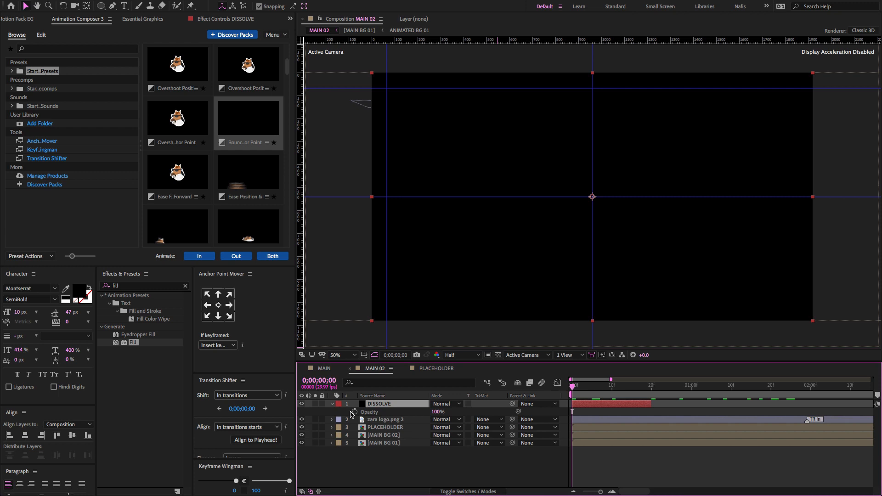
{"action": "left_click", "coordinate": [354, 412]}
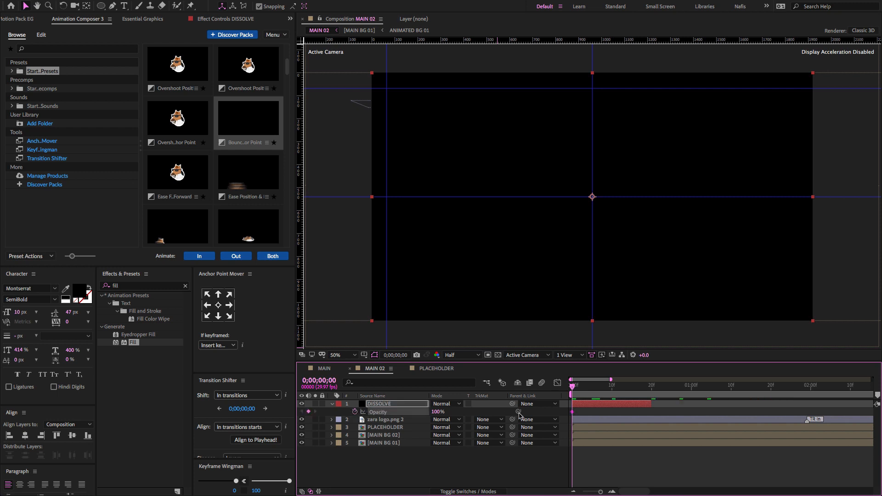
{"action": "left_click", "coordinate": [651, 390]}
{"action": "key", "text": "Page_Up"}
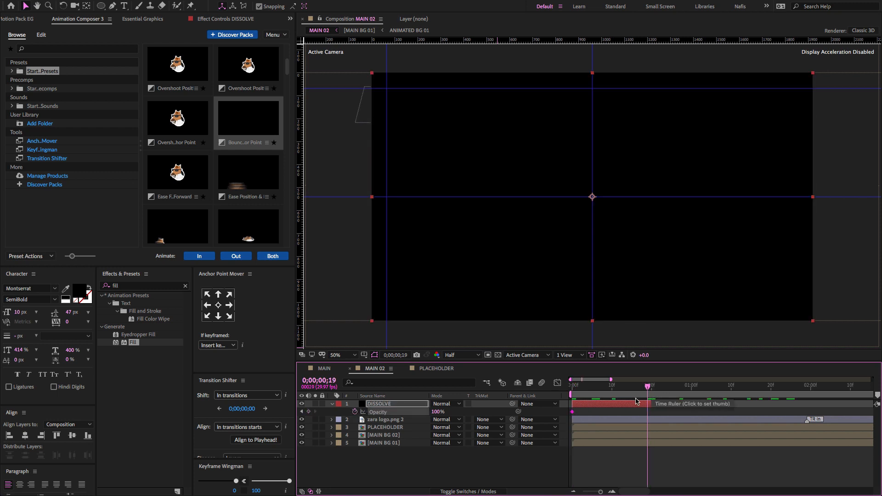
{"action": "left_click_drag", "start_coordinate": [437, 412], "coordinate": [277, 417]}
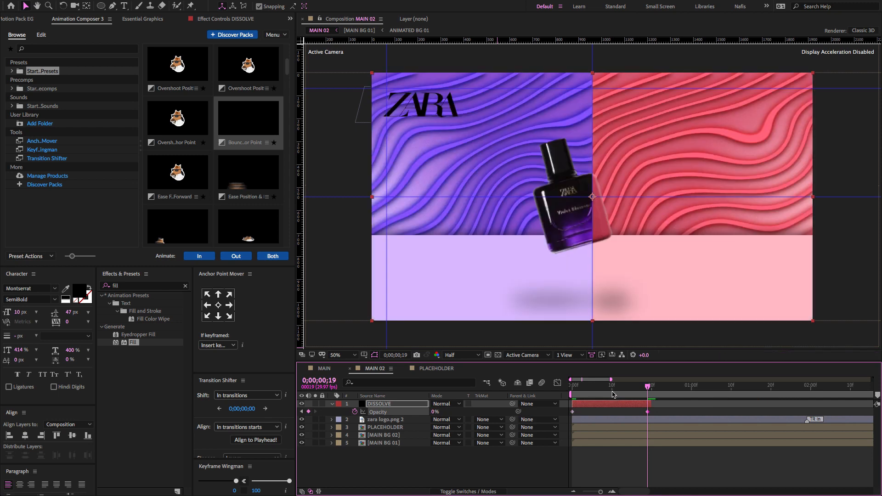
Step: Preview the dissolve and apply Easy Ease to both opacity keyframes of the DISSOLVE layer
{"action": "key", "text": "space"}
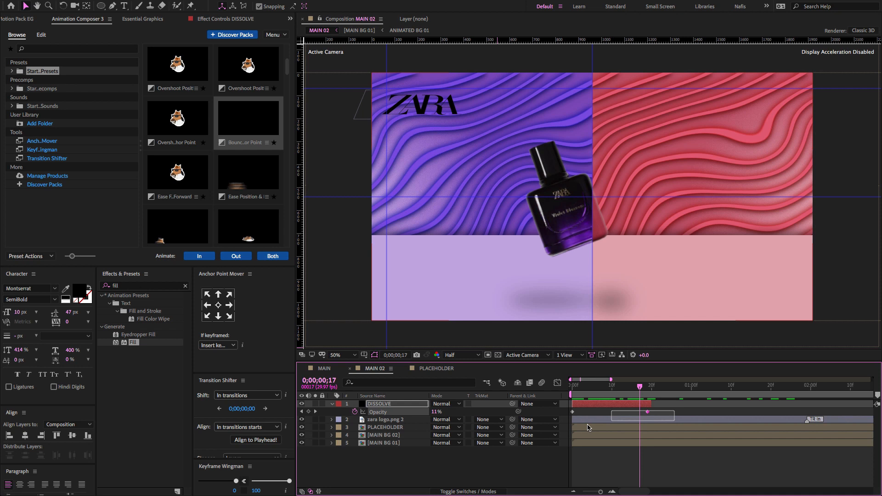
{"action": "left_click", "coordinate": [557, 383]}
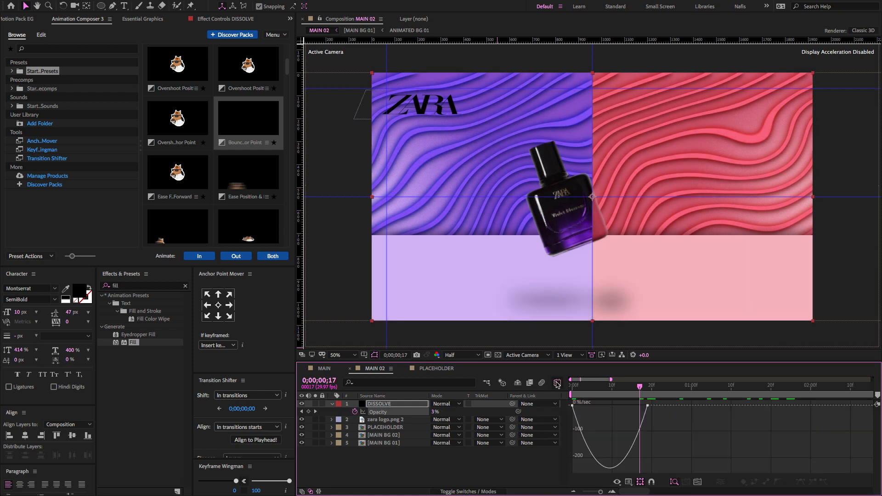
{"action": "key", "text": "Home"}
{"action": "key", "text": "shift+F3"}
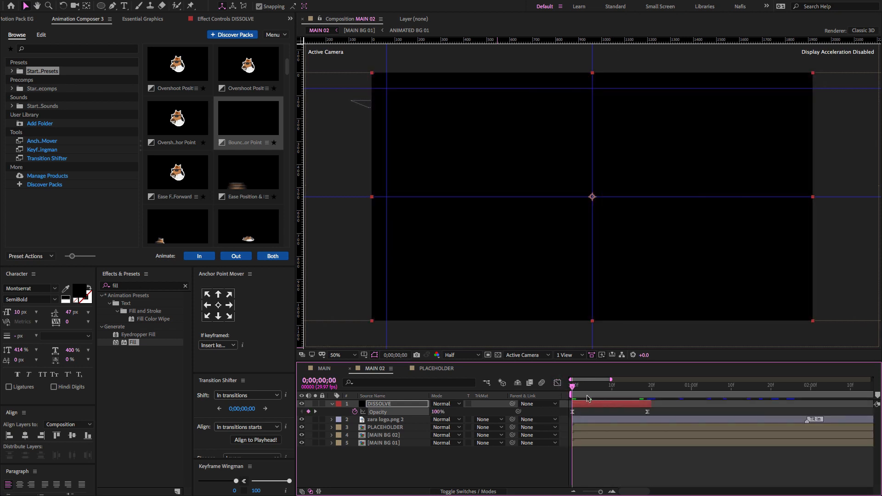
Step: Collapse the revealed properties of all layers in MAIN 02 and deselect the layers
{"action": "key", "text": "minus"}
{"action": "key", "text": "minus"}
{"action": "key", "text": "super+a"}
{"action": "key", "text": "p"}
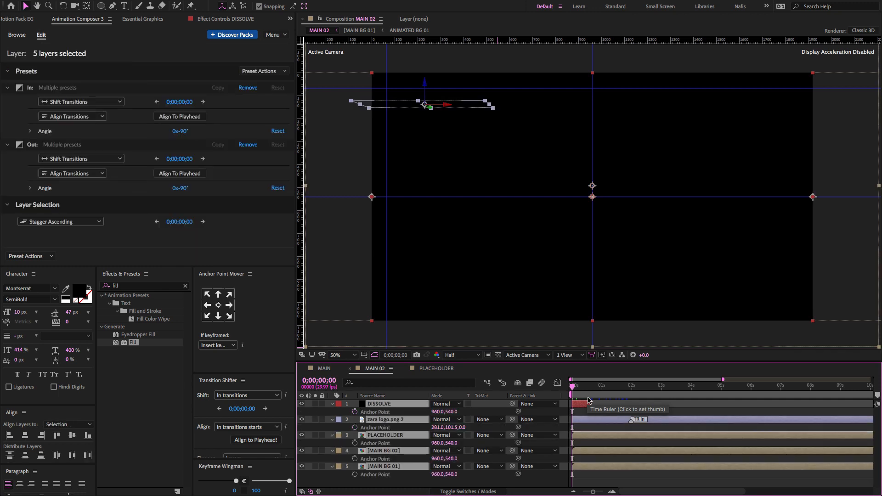
{"action": "key", "text": "u"}
{"action": "key", "text": "u"}
{"action": "left_click", "coordinate": [559, 458]}
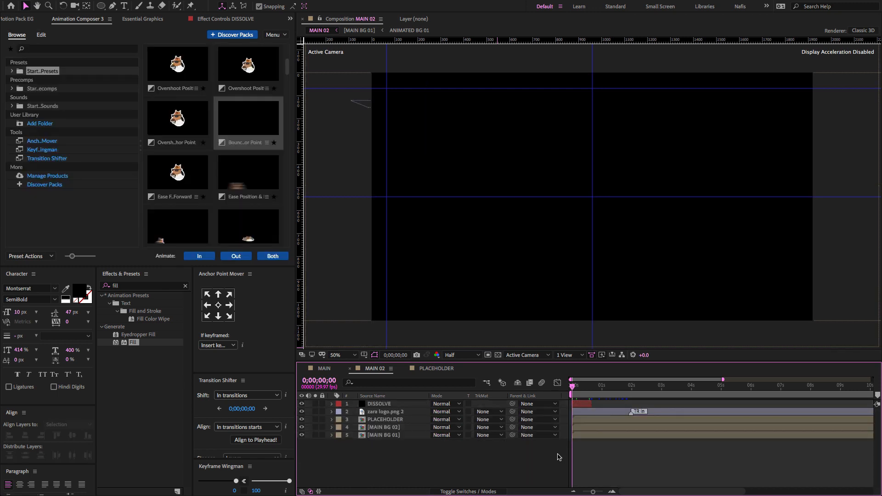
Step: Move the current time to 0;00;06;00 and show the composition's full duration in the timeline
{"action": "left_click_drag", "start_coordinate": [580, 389], "coordinate": [683, 388]}
{"action": "key", "text": "minus"}
{"action": "left_click", "coordinate": [654, 386]}
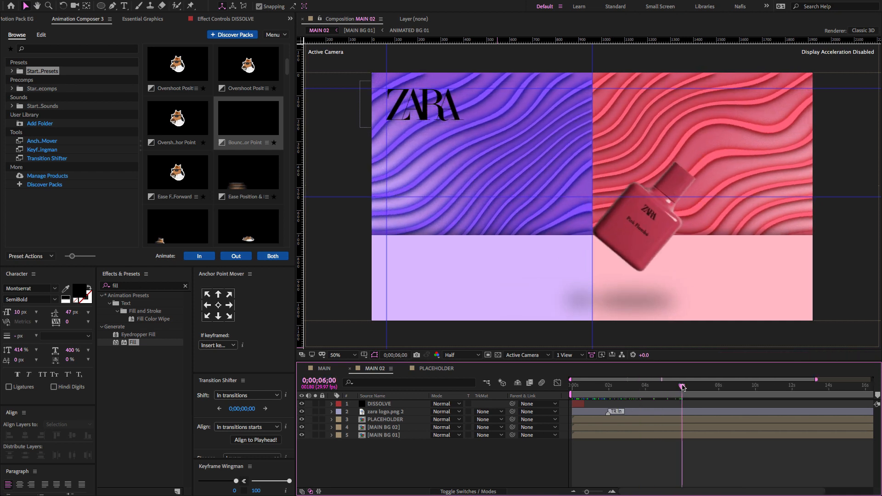
{"action": "key", "text": "equal"}
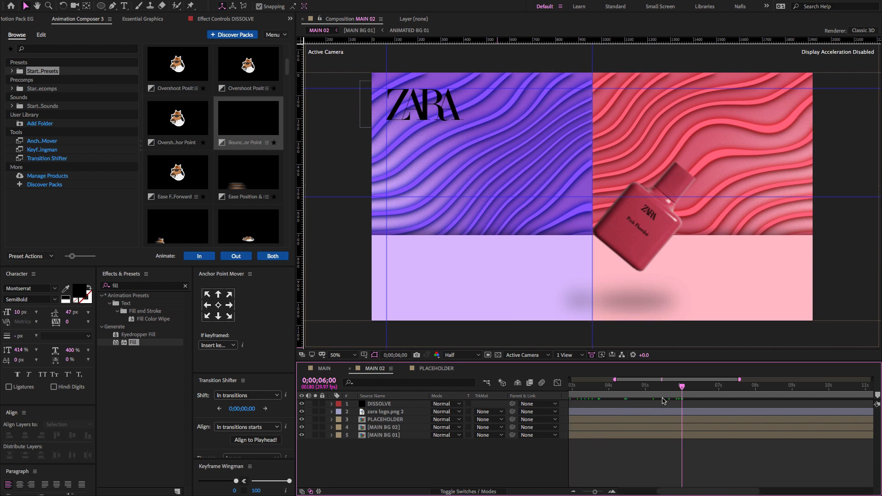
{"action": "key", "text": "equal"}
{"action": "key", "text": "equal"}
{"action": "key", "text": "equal"}
{"action": "key", "text": "minus"}
{"action": "key", "text": "minus"}
{"action": "key", "text": "minus"}
{"action": "key", "text": "minus"}
{"action": "key", "text": "minus"}
Step: Add zara.png 2 from the ASSETS folder to MAIN 02 directly below the DISSOLVE layer
{"action": "left_click", "coordinate": [441, 458]}
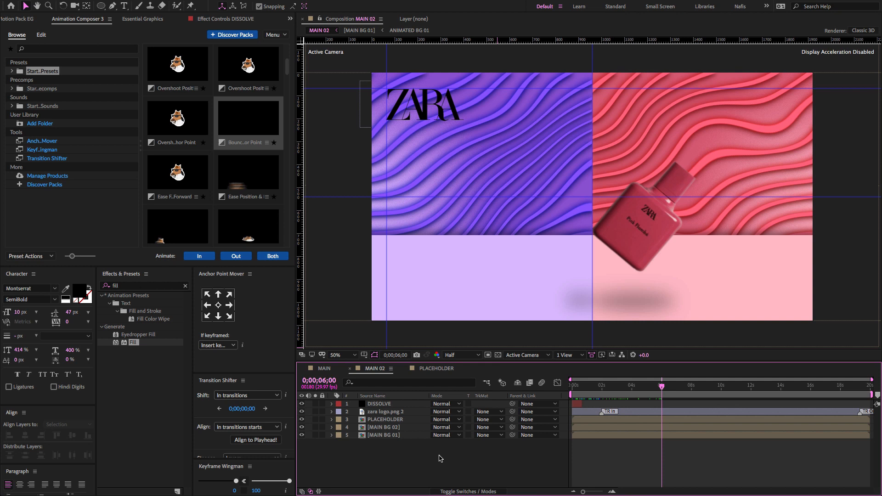
{"action": "left_click", "coordinate": [289, 18]}
{"action": "left_click", "coordinate": [292, 35]}
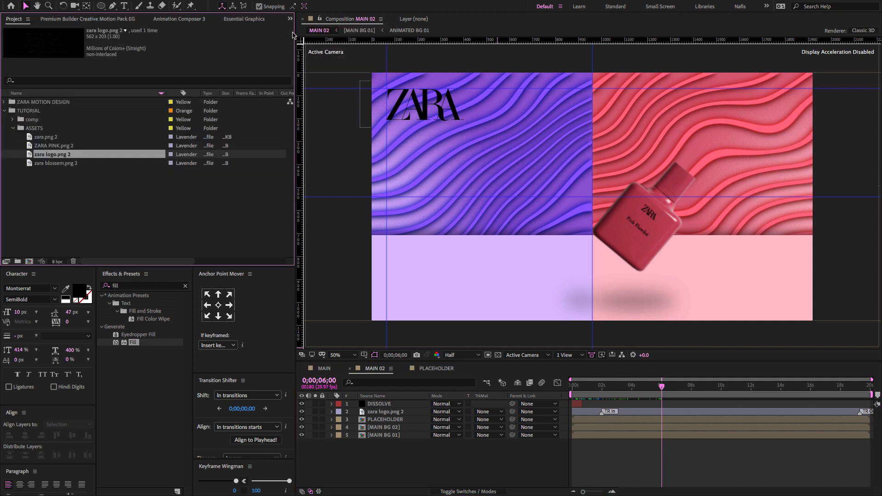
{"action": "left_click", "coordinate": [29, 165]}
{"action": "left_click", "coordinate": [28, 138]}
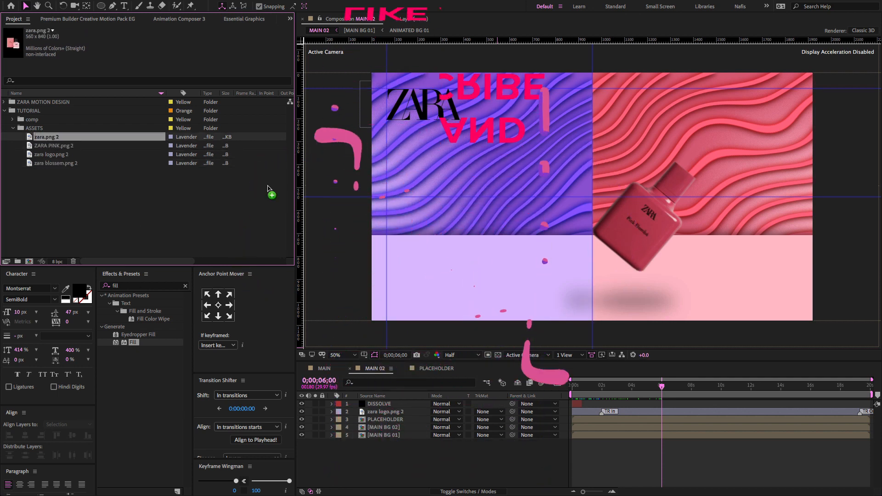
{"action": "left_click_drag", "start_coordinate": [426, 410], "coordinate": [428, 410]}
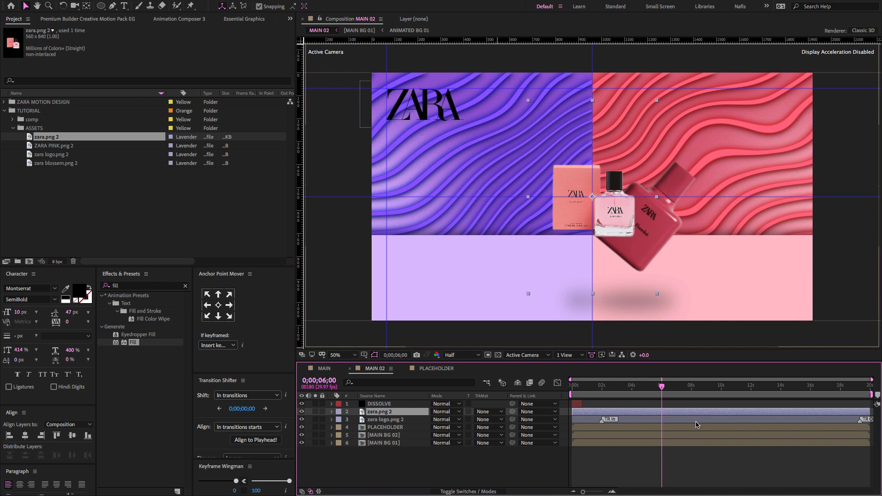
Step: Scale the zara.png 2 layer to 173% and collapse its properties
{"action": "key", "text": "s"}
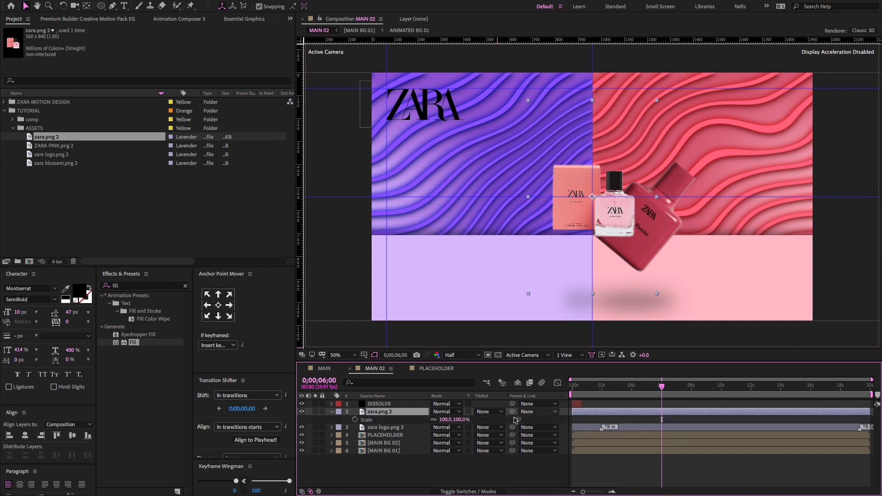
{"action": "left_click_drag", "start_coordinate": [459, 419], "coordinate": [490, 420]}
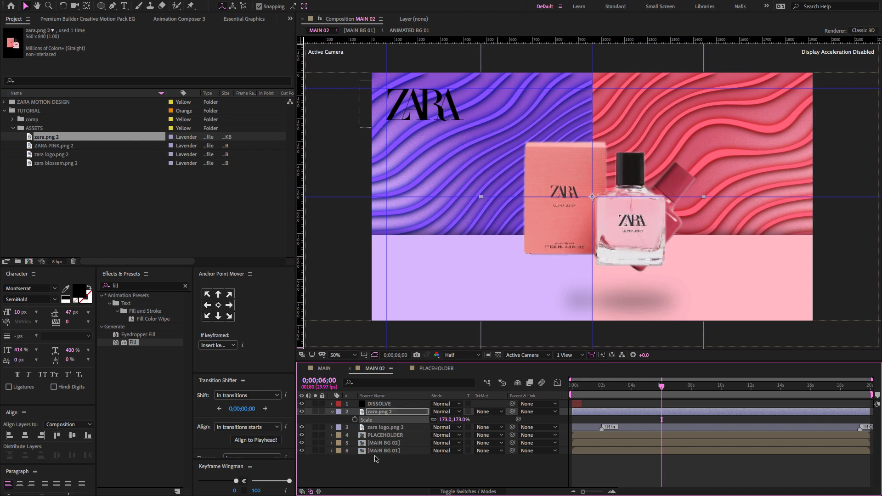
{"action": "left_click", "coordinate": [332, 412]}
Step: Pre-compose the zara.png 2 layer as ZARA PACK, moving all attributes into the new composition
{"action": "left_click", "coordinate": [400, 413]}
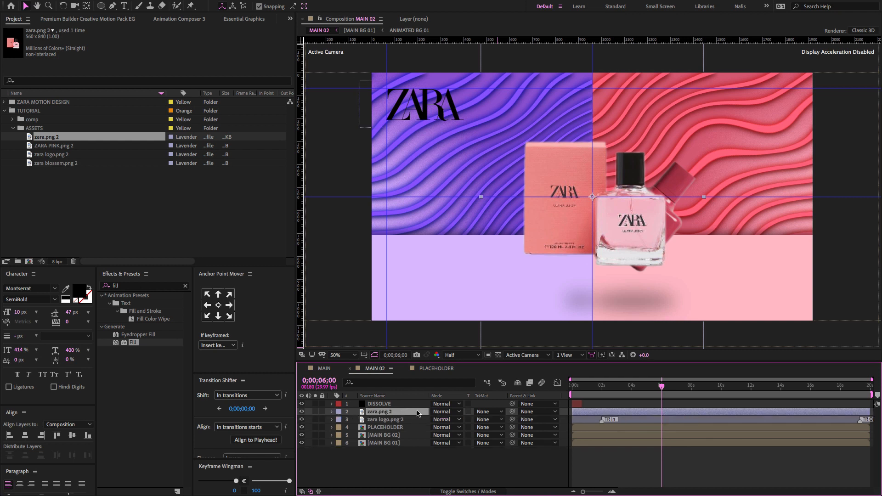
{"action": "right_click", "coordinate": [417, 412]}
{"action": "left_click", "coordinate": [447, 456]}
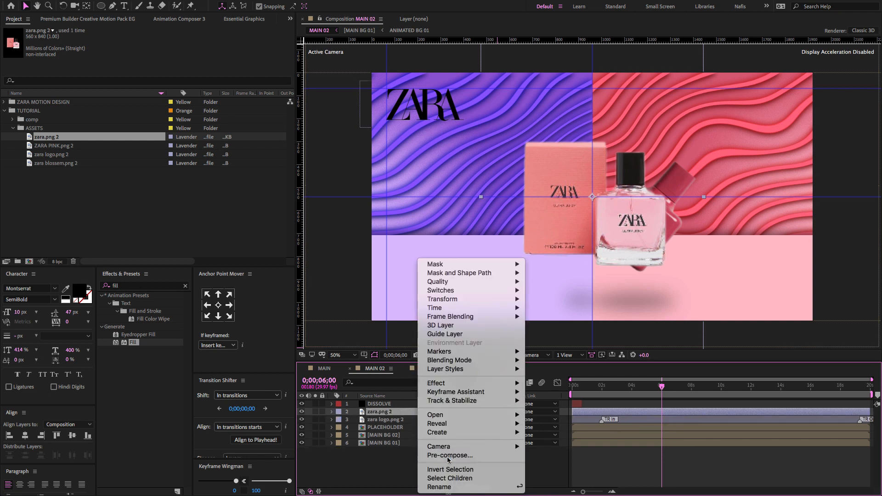
{"action": "type", "text": "ZARA PACK"}
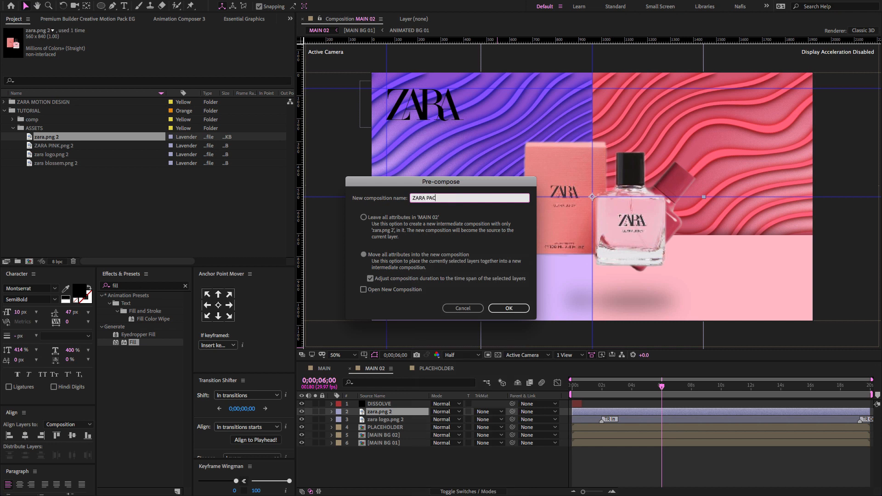
{"action": "left_click", "coordinate": [509, 306]}
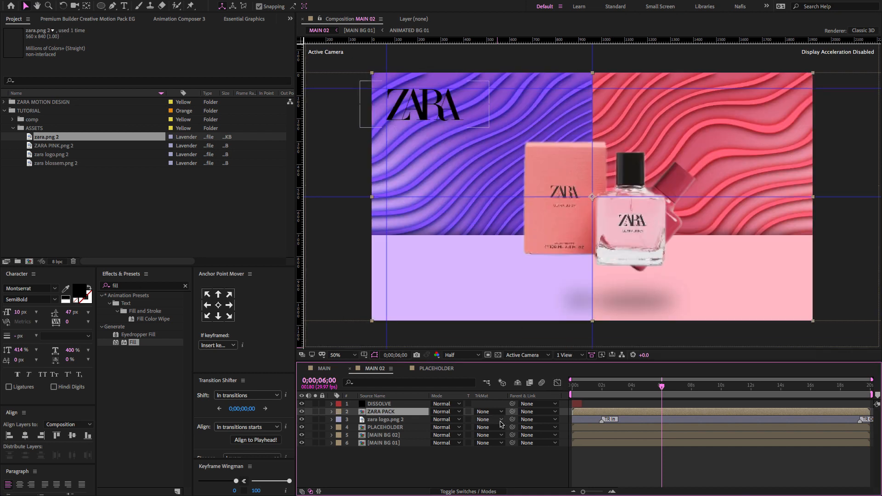
Step: Make the ZARA PACK layer 3D and shift it to start at 0;00;06;00
{"action": "key", "text": "F4"}
{"action": "key", "text": "F4"}
{"action": "key", "text": "F4"}
{"action": "left_click", "coordinate": [481, 412]}
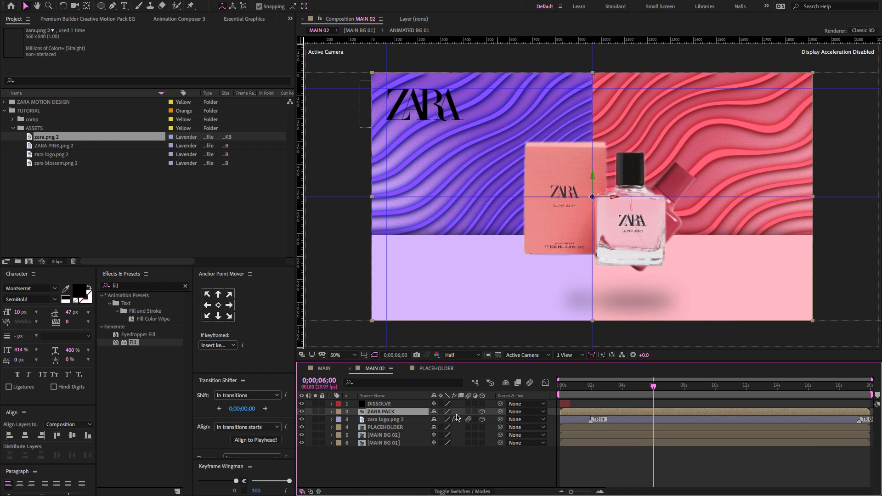
{"action": "left_click_drag", "start_coordinate": [657, 412], "coordinate": [744, 417]}
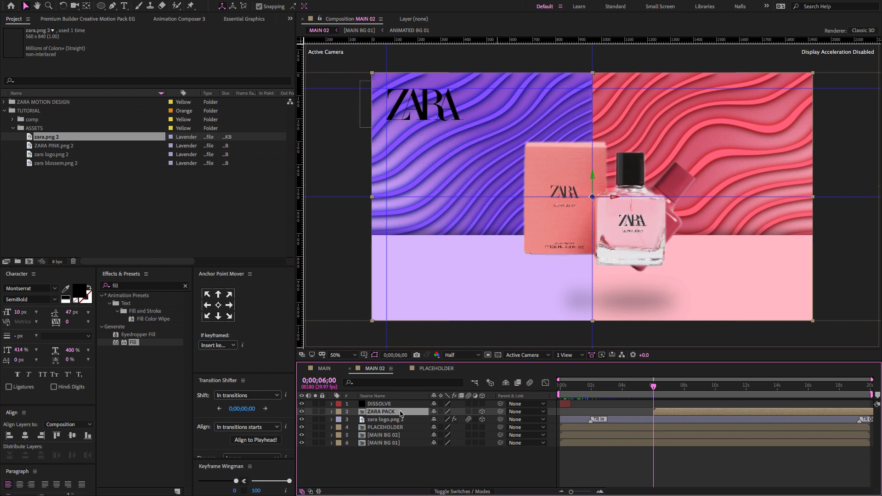
Step: Set ZARA PACK's Z rotation to -15° and keyframe its Z rotation and position at 0;00;06;00
{"action": "key", "text": "r"}
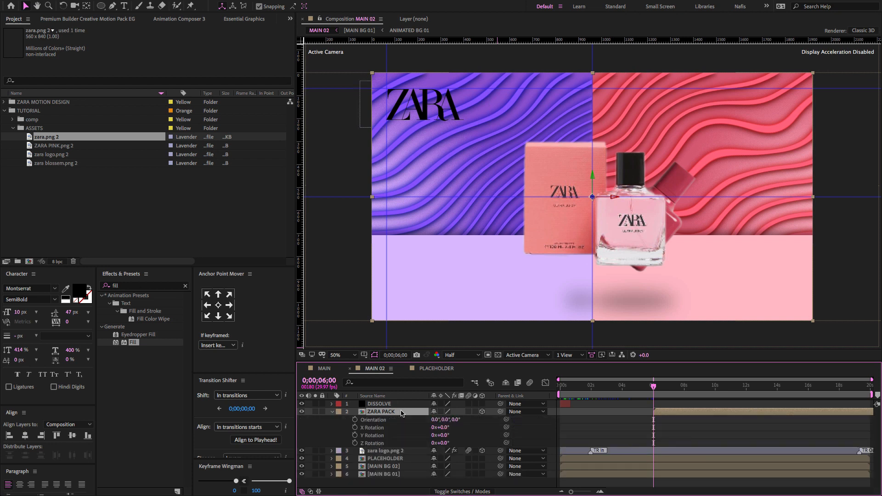
{"action": "key", "text": "shift+p"}
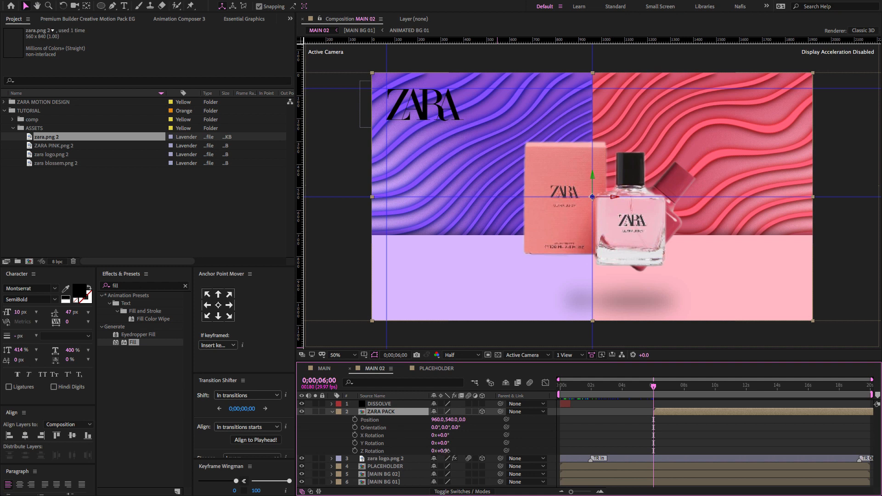
{"action": "left_click_drag", "start_coordinate": [447, 451], "coordinate": [440, 450]}
{"action": "left_click", "coordinate": [355, 451]}
{"action": "left_click", "coordinate": [354, 419]}
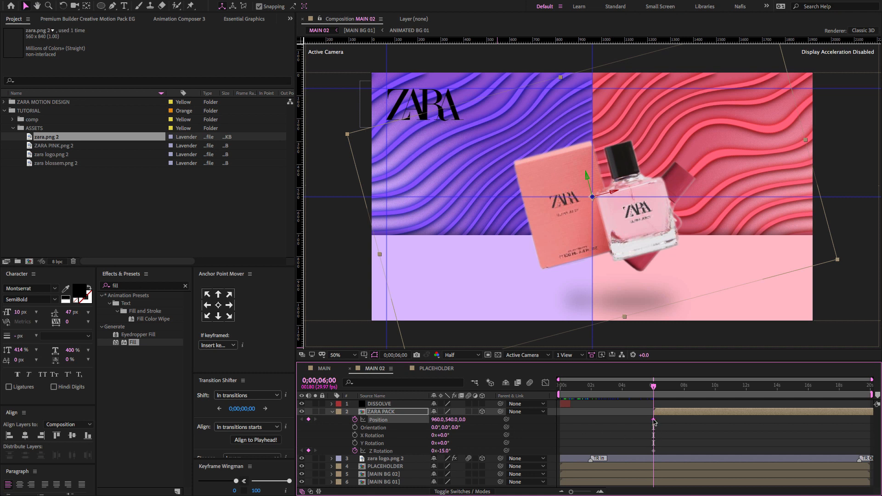
Step: Shift ZARA PACK's position keyframe to about 8 seconds and keyframe its Z position at -2763 at 0;00;06;00
{"action": "left_click_drag", "start_coordinate": [666, 419], "coordinate": [684, 419]}
{"action": "left_click_drag", "start_coordinate": [456, 425], "coordinate": [5, 425]}
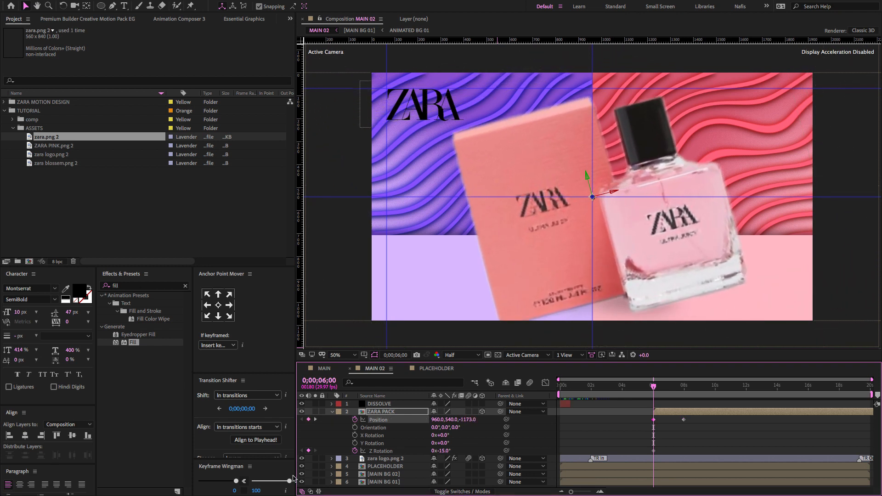
{"action": "left_click_drag", "start_coordinate": [470, 420], "coordinate": [403, 427]}
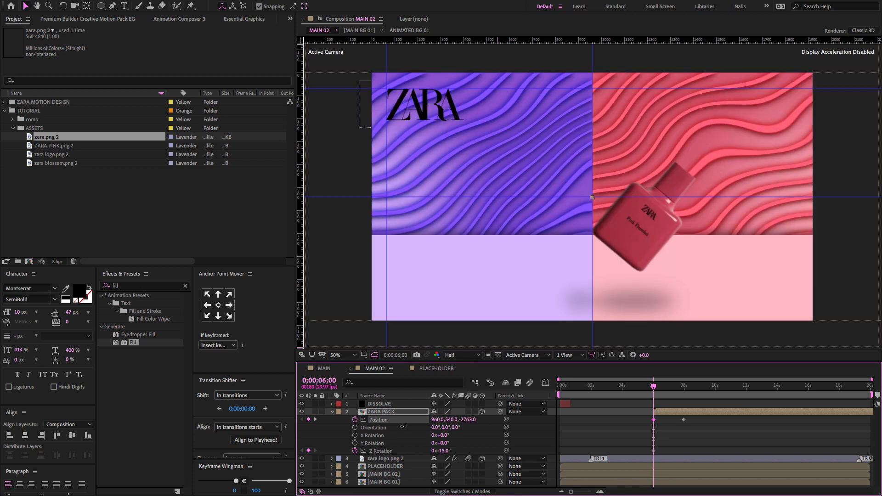
Step: Keyframe ZARA PACK's Z rotation at 0° at 0;00;07;29, in line with the second position keyframe
{"action": "left_click_drag", "start_coordinate": [656, 390], "coordinate": [685, 384]}
{"action": "left_click", "coordinate": [315, 420]}
{"action": "left_click", "coordinate": [444, 451]}
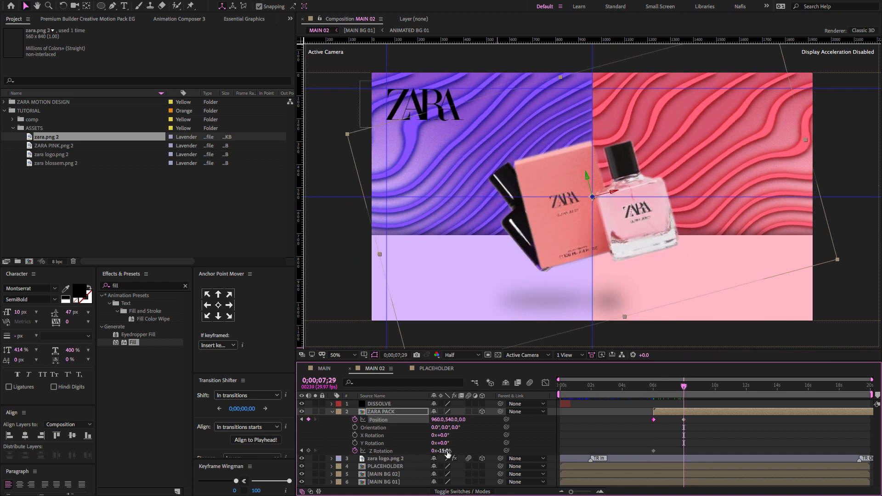
{"action": "type", "text": "0"}
{"action": "key", "text": "Return"}
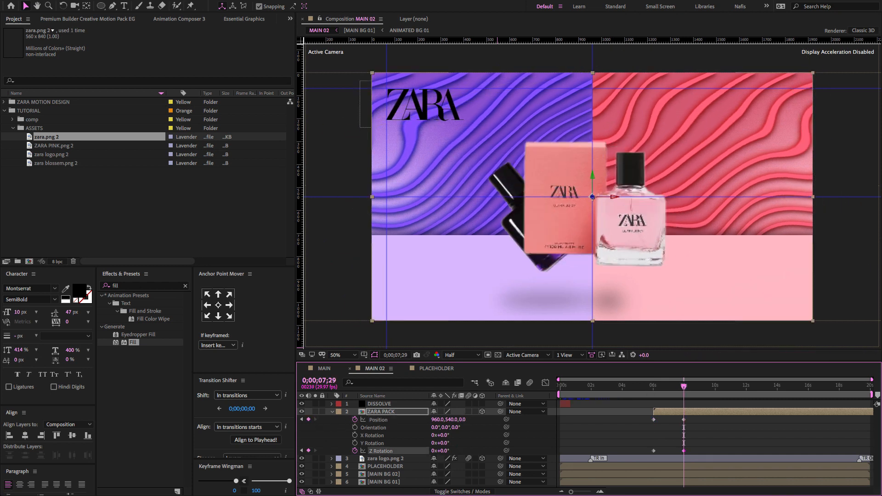
Step: Scrub through the ZARA PACK entrance and apply Easy Ease to all its position and Z rotation keyframes
{"action": "left_click_drag", "start_coordinate": [657, 386], "coordinate": [683, 385]}
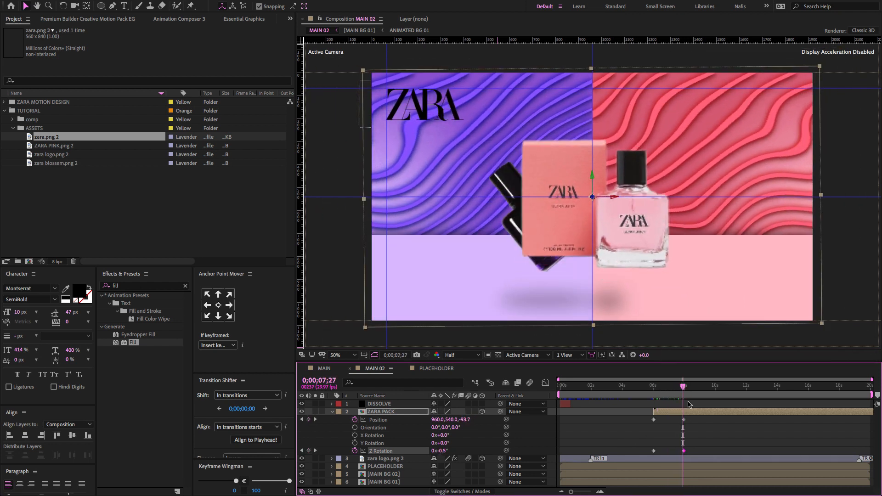
{"action": "left_click_drag", "start_coordinate": [699, 420], "coordinate": [624, 457]}
{"action": "key", "text": "F9"}
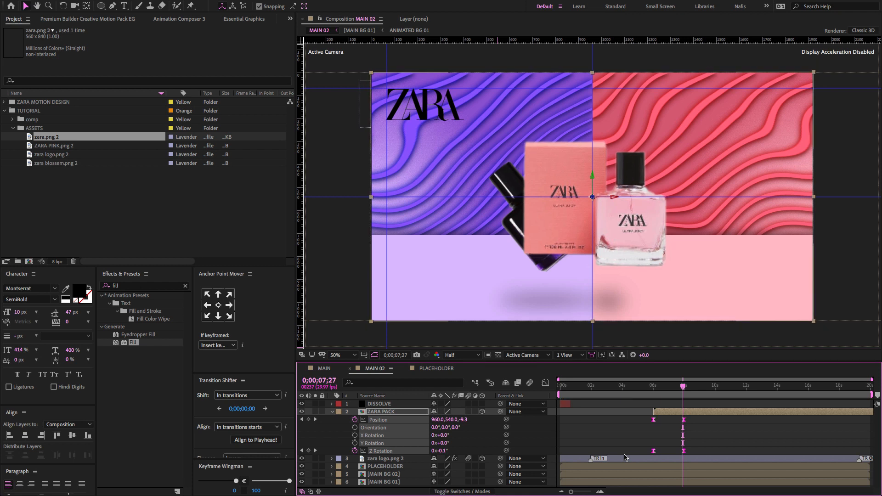
Step: Shape ZARA PACK's position and Z rotation speed graphs into a fast start with a long slowdown, and enable motion blur
{"action": "left_click_drag", "start_coordinate": [713, 434], "coordinate": [643, 422]}
{"action": "left_click", "coordinate": [546, 383]}
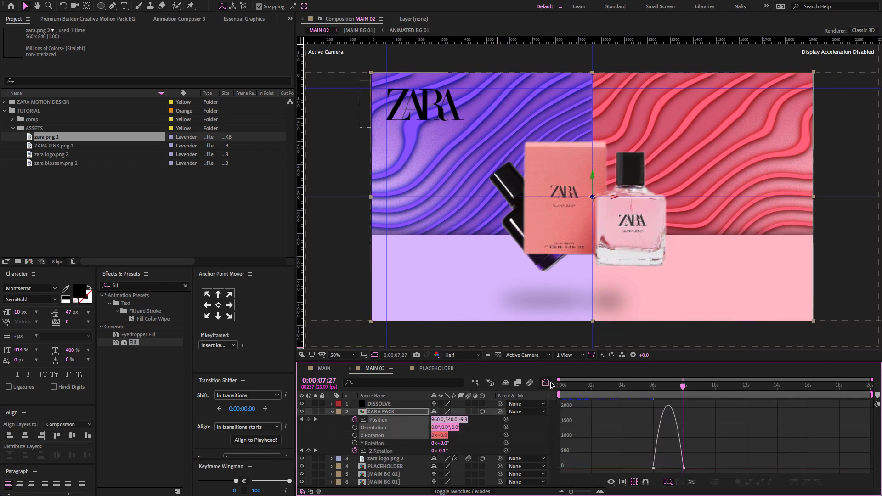
{"action": "left_click_drag", "start_coordinate": [712, 454], "coordinate": [658, 472]}
{"action": "left_click", "coordinate": [546, 383]}
{"action": "left_click_drag", "start_coordinate": [634, 441], "coordinate": [656, 470]}
{"action": "left_click", "coordinate": [545, 383]}
{"action": "left_click_drag", "start_coordinate": [660, 390], "coordinate": [679, 391]}
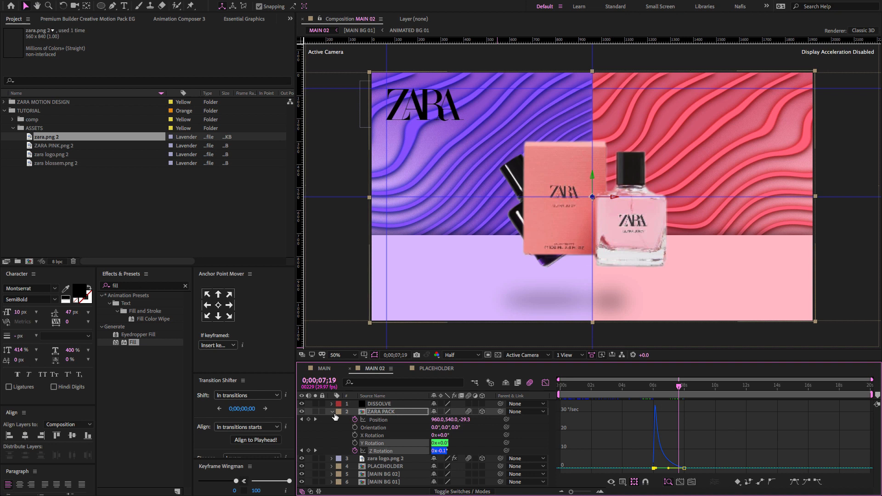
{"action": "left_click", "coordinate": [332, 412]}
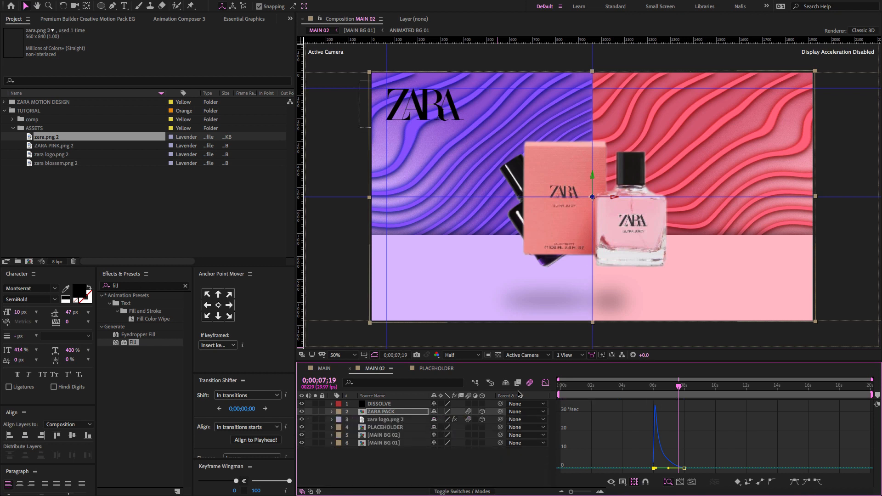
{"action": "left_click", "coordinate": [545, 383]}
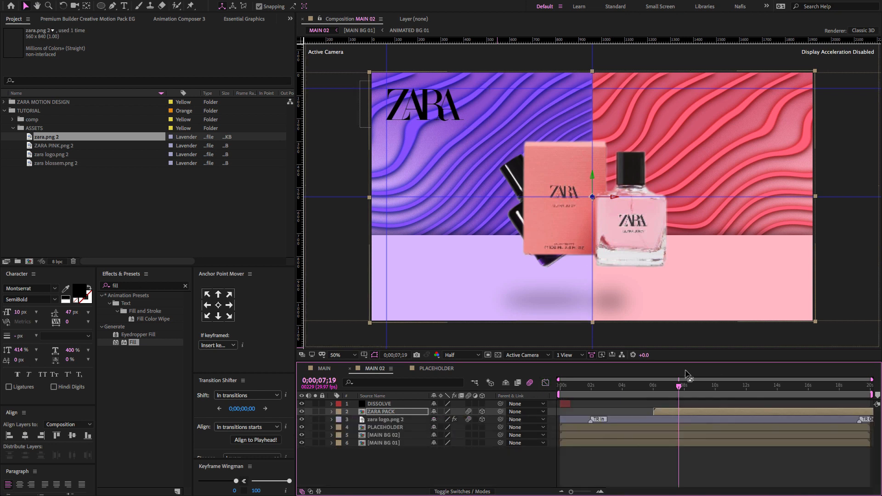
Step: Set position keyframes on PLACEHOLDER, MAIN BG 02 and MAIN BG 01 together at 0;00;06;00
{"action": "left_click", "coordinate": [671, 385]}
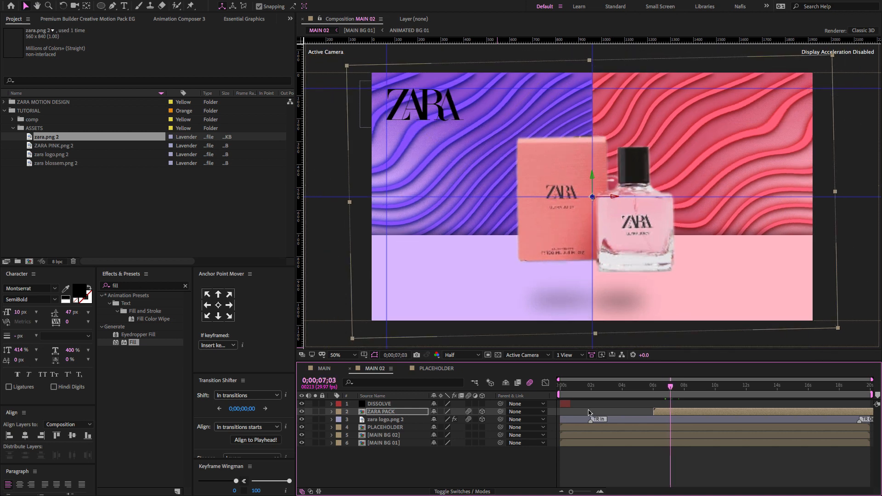
{"action": "left_click", "coordinate": [403, 429]}
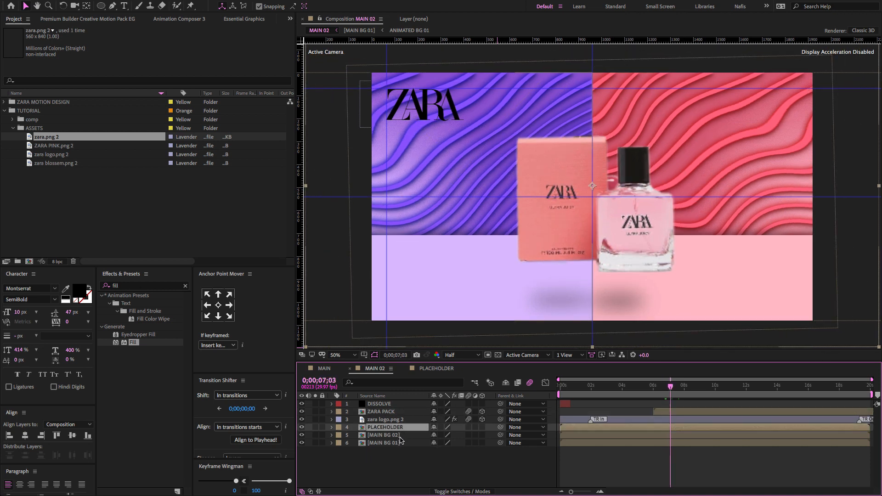
{"action": "left_click", "coordinate": [399, 437], "text": "shift"}
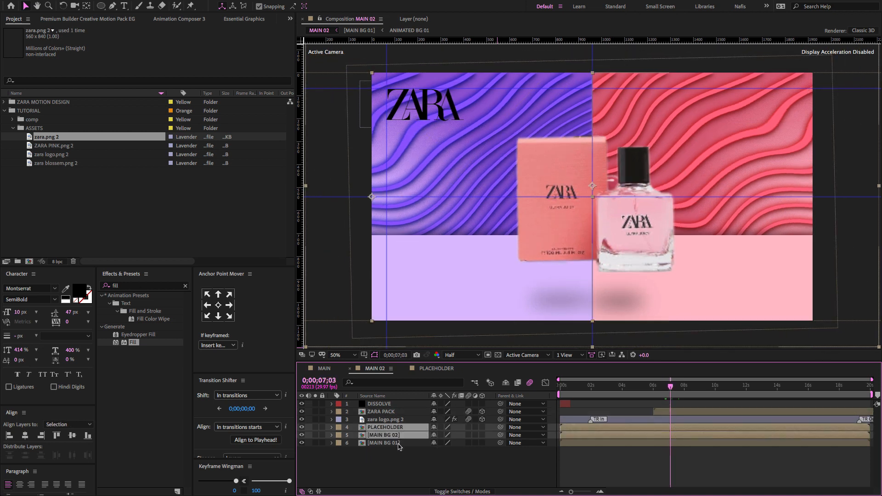
{"action": "left_click", "coordinate": [398, 444], "text": "shift"}
{"action": "left_click_drag", "start_coordinate": [671, 387], "coordinate": [653, 393]}
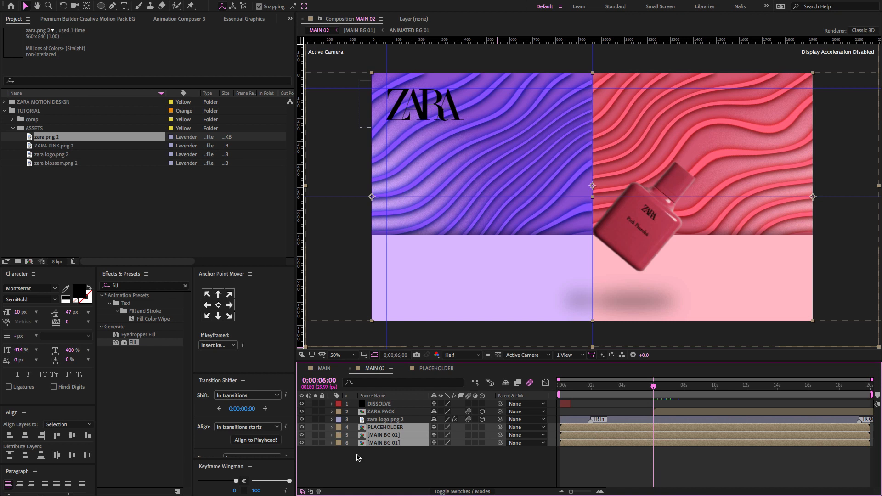
{"action": "key", "text": "p"}
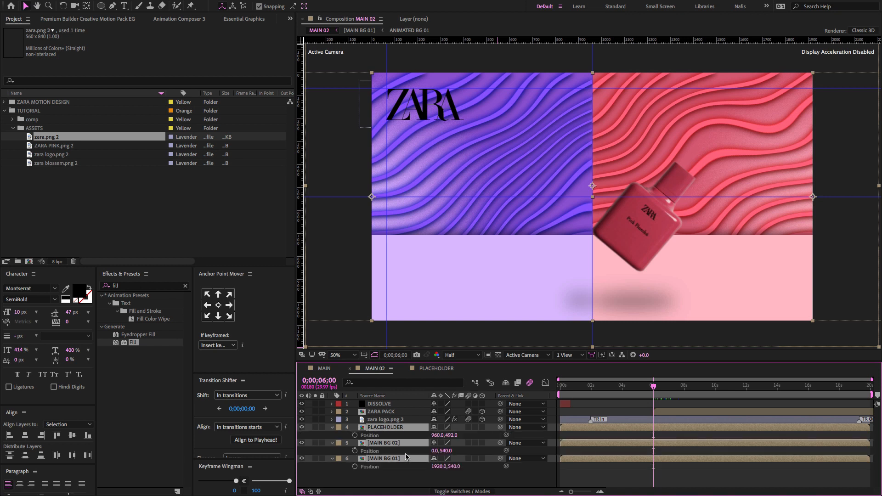
{"action": "key", "text": "alt+shift+p"}
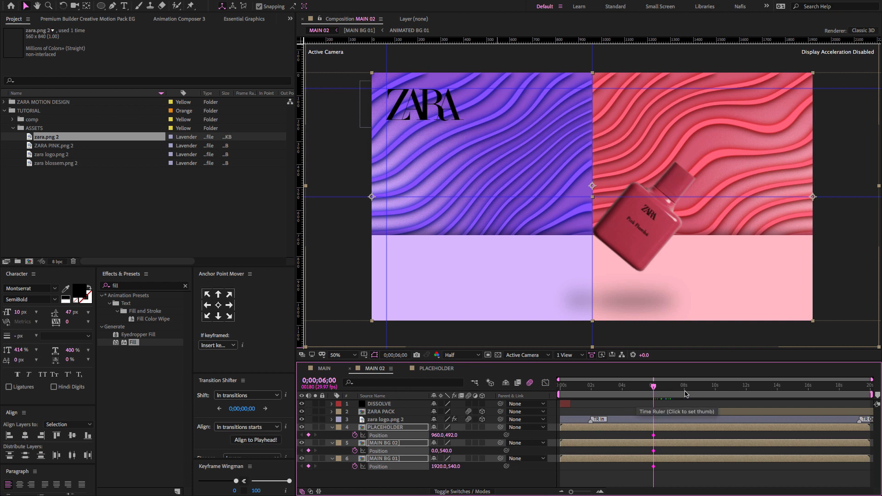
Step: Slide the three layers sideways together at 0;00;08;01, with X positions 0 for PLACEHOLDER, -960 for MAIN BG 02 and 960 for MAIN BG 01
{"action": "left_click", "coordinate": [684, 394]}
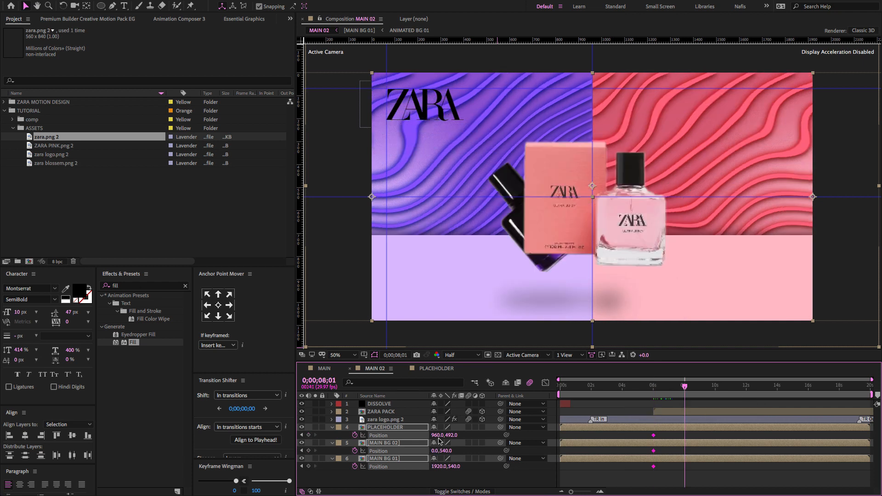
{"action": "left_click_drag", "start_coordinate": [439, 435], "coordinate": [399, 440]}
{"action": "key", "text": "shift+Left"}
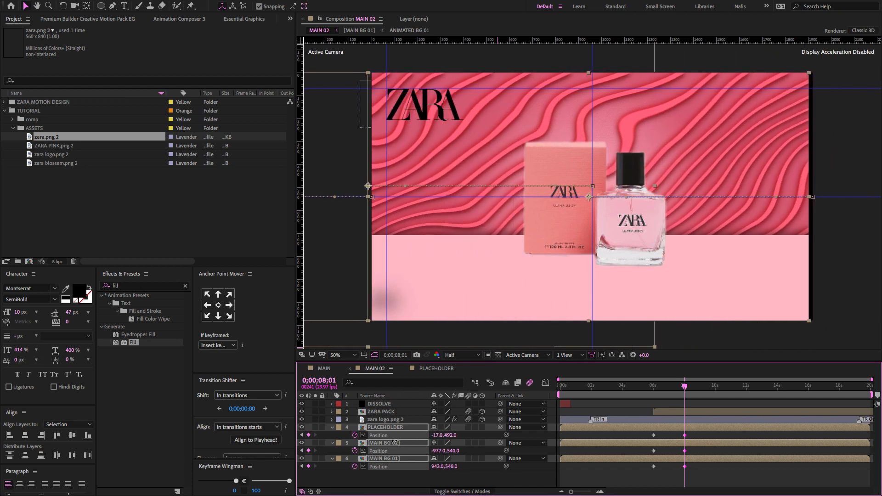
{"action": "key", "text": "shift+Right"}
{"action": "key", "text": "shift+Right"}
{"action": "key", "text": "shift+Right"}
{"action": "key", "text": "shift+Right"}
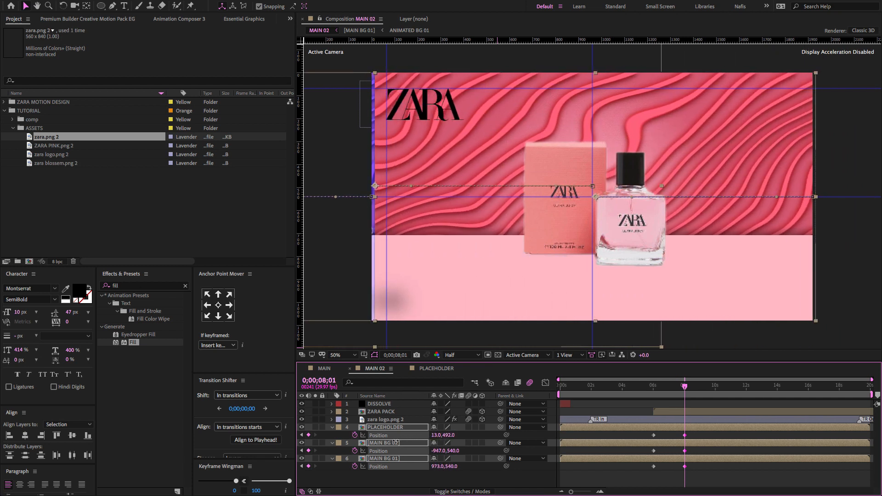
{"action": "key", "text": "Left"}
{"action": "key", "text": "Left"}
{"action": "key", "text": "Left"}
{"action": "key", "text": "Left"}
{"action": "key", "text": "Left"}
{"action": "key", "text": "Left"}
{"action": "key", "text": "Left"}
{"action": "key", "text": "Left"}
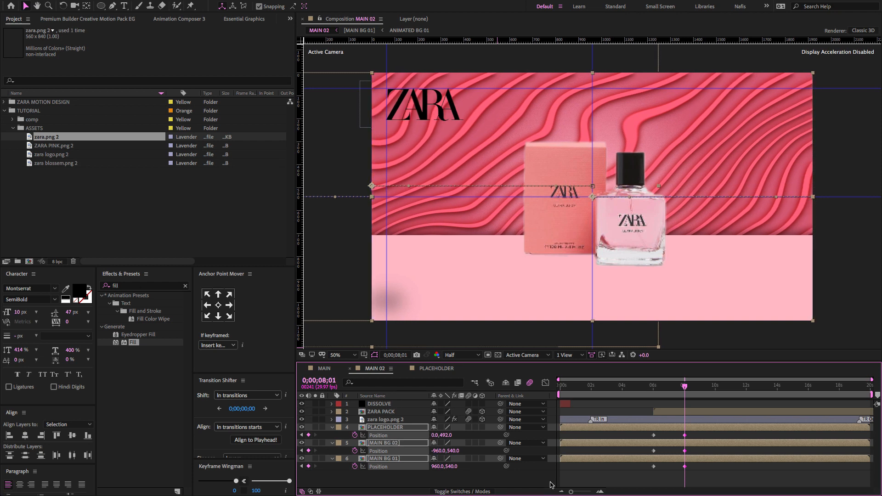
{"action": "left_click", "coordinate": [657, 387]}
{"action": "mouse_move", "coordinate": [658, 388]}
{"action": "left_mouse_down"}
{"action": "mouse_move", "coordinate": [680, 386]}
{"action": "mouse_move", "coordinate": [656, 385]}
{"action": "mouse_move", "coordinate": [671, 386]}
{"action": "left_mouse_up"}
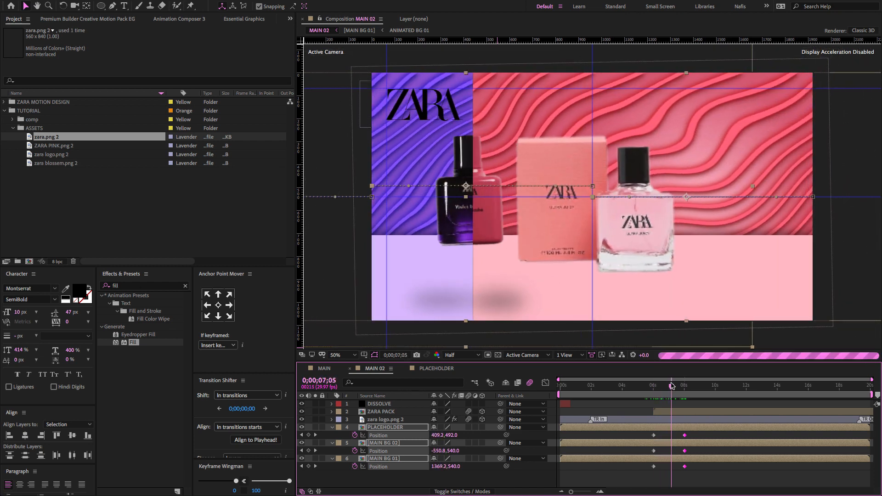
{"action": "left_click", "coordinate": [420, 478]}
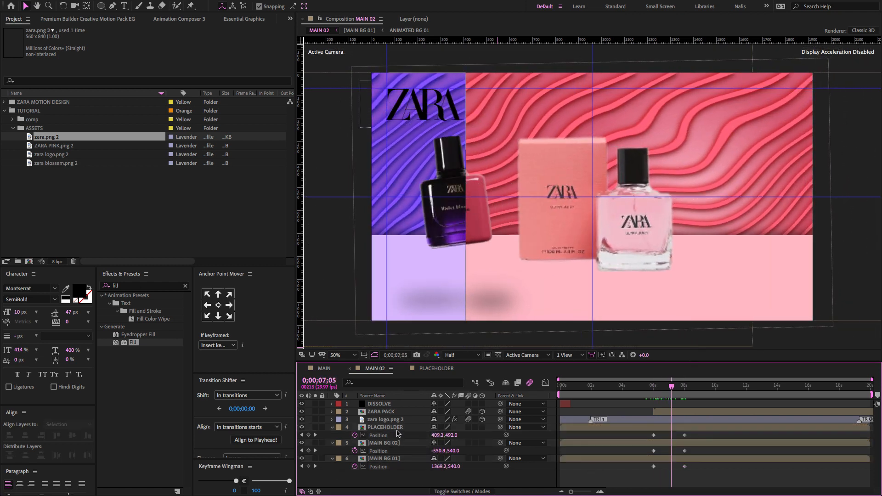
Step: Keyframe PLACEHOLDER's scale from 130% at 0;00;06;00 to 0% at 0;00;06;29
{"action": "left_click", "coordinate": [398, 428]}
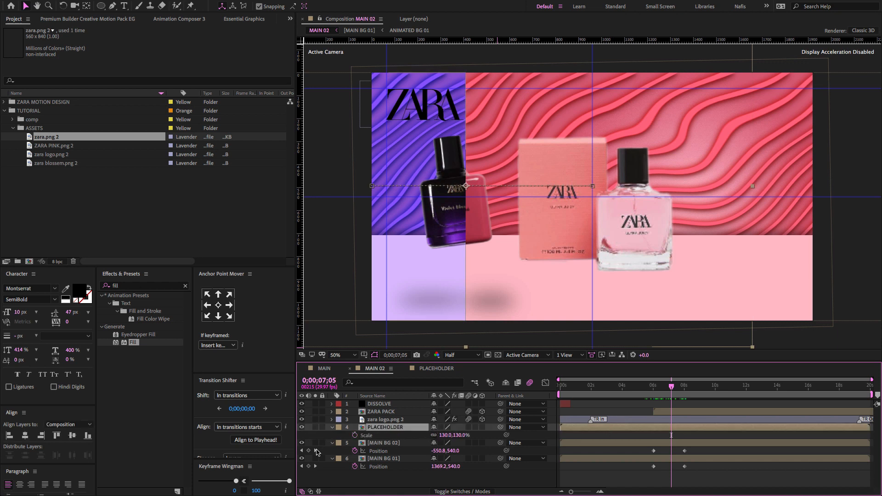
{"action": "left_click", "coordinate": [301, 451]}
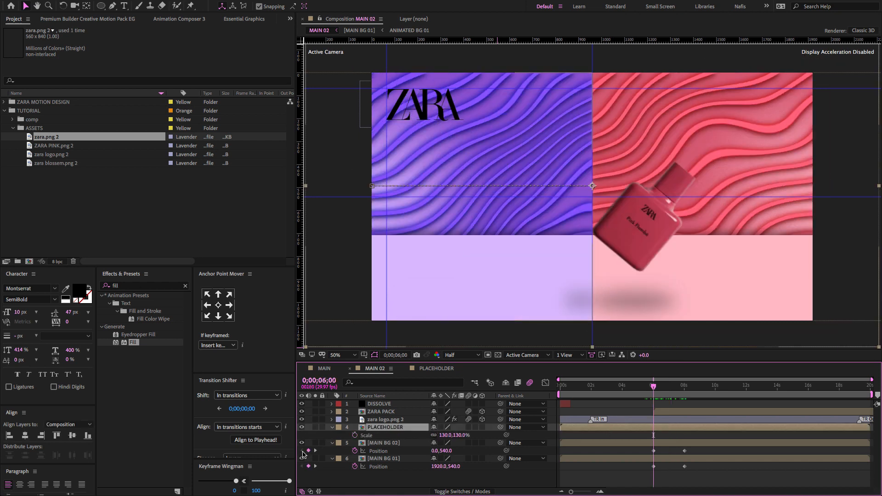
{"action": "left_click", "coordinate": [355, 435]}
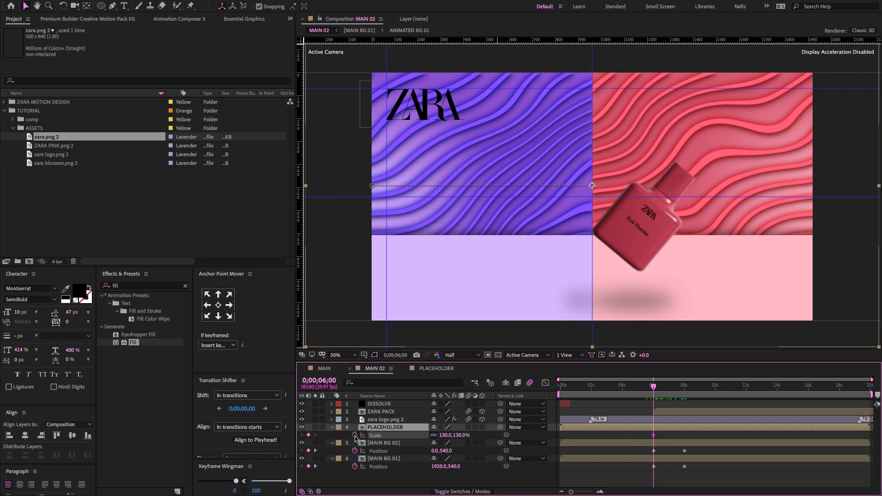
{"action": "left_click", "coordinate": [669, 387]}
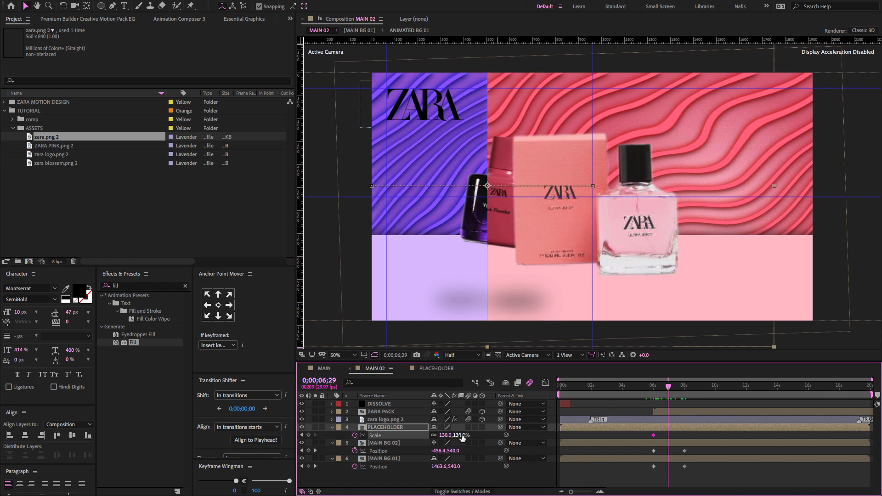
{"action": "type", "text": "0"}
{"action": "key", "text": "Return"}
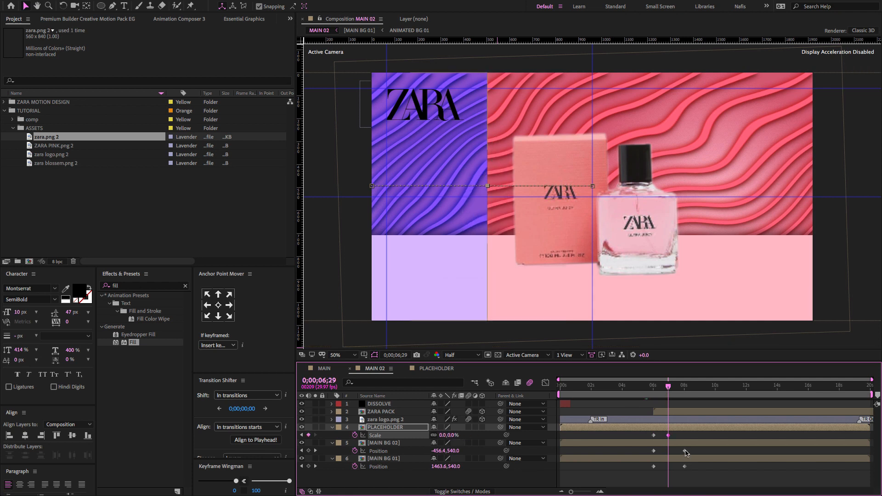
Step: Apply Easy Ease to PLACEHOLDER's scale keyframes and to the position keyframes of both background layers
{"action": "left_click_drag", "start_coordinate": [683, 432], "coordinate": [644, 439]}
{"action": "left_click_drag", "start_coordinate": [712, 475], "coordinate": [648, 447]}
{"action": "key", "text": "F9"}
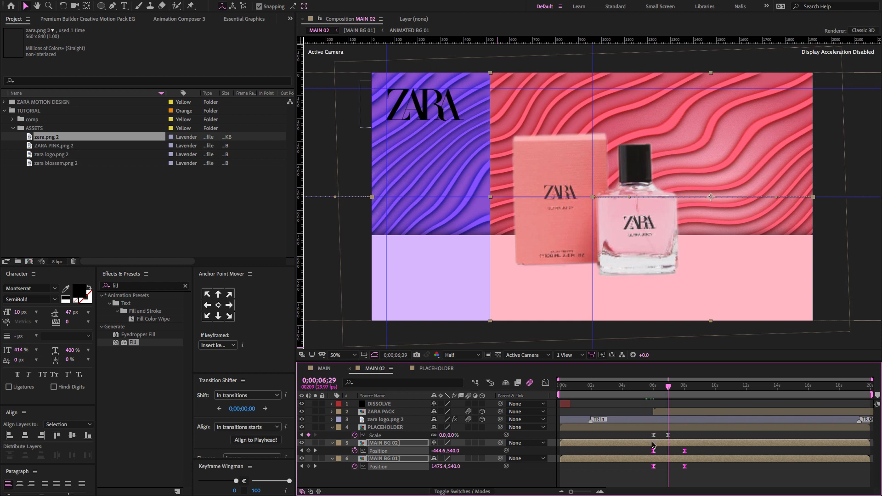
Step: Shape the speed graphs of the background positions and PLACEHOLDER's scale into a fast start with a slow finish
{"action": "left_click", "coordinate": [545, 383]}
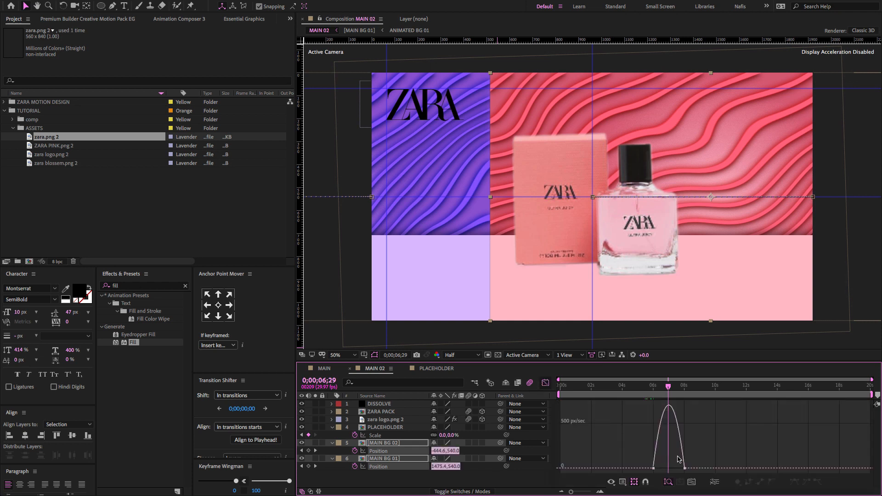
{"action": "left_click_drag", "start_coordinate": [681, 471], "coordinate": [670, 467]}
{"action": "left_click", "coordinate": [546, 383]}
{"action": "left_click_drag", "start_coordinate": [677, 432], "coordinate": [658, 401]}
{"action": "left_click", "coordinate": [545, 384]}
{"action": "key", "text": "equal"}
{"action": "left_click_drag", "start_coordinate": [658, 405], "coordinate": [648, 405]}
{"action": "left_click_drag", "start_coordinate": [633, 386], "coordinate": [695, 387]}
Step: Leave the graph view, collapse the properties of all layers in MAIN 02 and clear the selection
{"action": "key", "text": "minus"}
{"action": "key", "text": "super+a"}
{"action": "key", "text": "a"}
{"action": "key", "text": "a"}
{"action": "key", "text": "u"}
{"action": "left_click", "coordinate": [545, 384]}
{"action": "key", "text": "super+shift+a"}
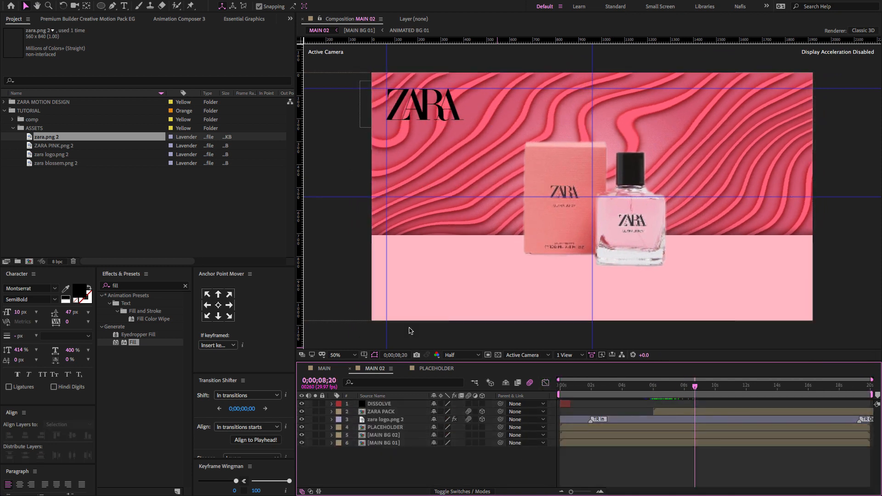
Step: Inside the ZARA PACK composition, add the expression wiggle(1,5.11) to the position of zara.png 2
{"action": "left_click", "coordinate": [384, 413]}
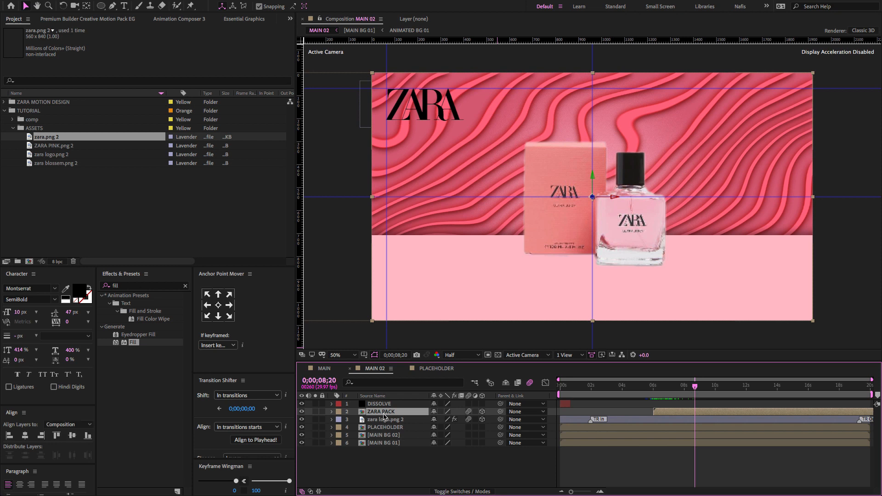
{"action": "double_click", "coordinate": [384, 413]}
{"action": "left_click", "coordinate": [381, 404]}
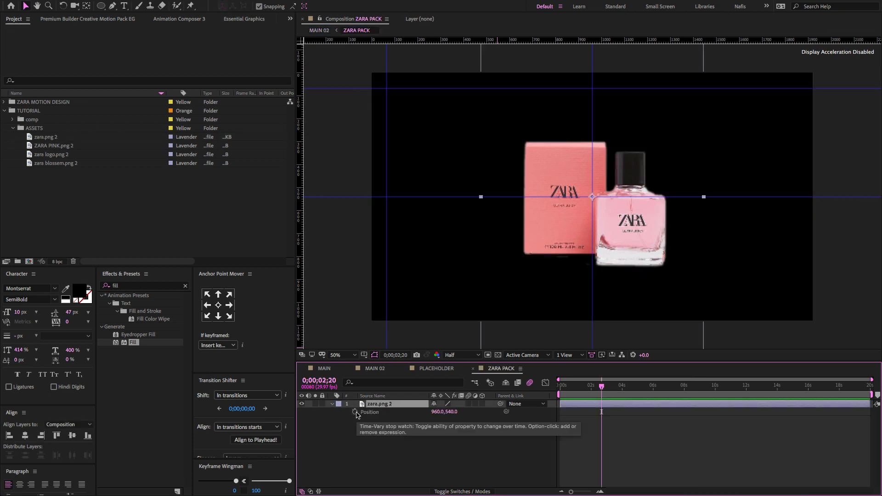
{"action": "left_click", "coordinate": [357, 413], "text": "alt"}
{"action": "type", "text": "wiggle()"}
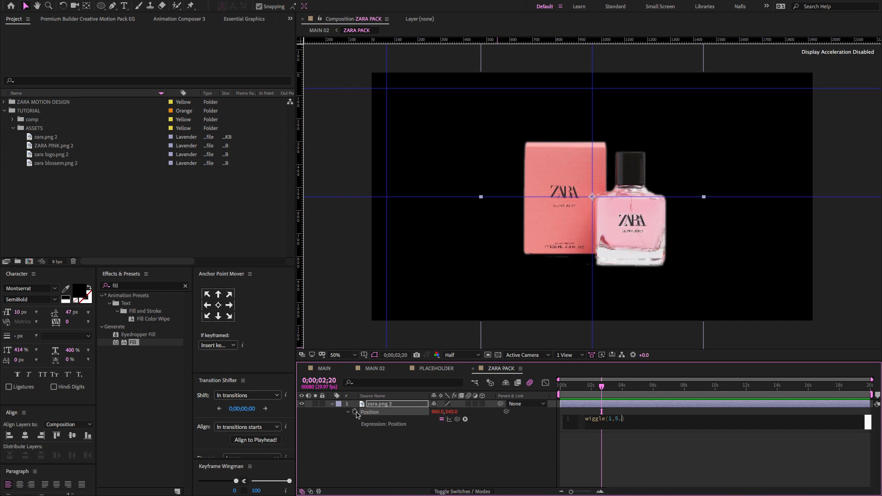
{"action": "left_click", "coordinate": [508, 428]}
{"action": "mouse_move", "coordinate": [601, 387]}
{"action": "left_mouse_down"}
{"action": "mouse_move", "coordinate": [566, 394]}
{"action": "mouse_move", "coordinate": [679, 384]}
{"action": "mouse_move", "coordinate": [588, 387]}
{"action": "left_mouse_up"}
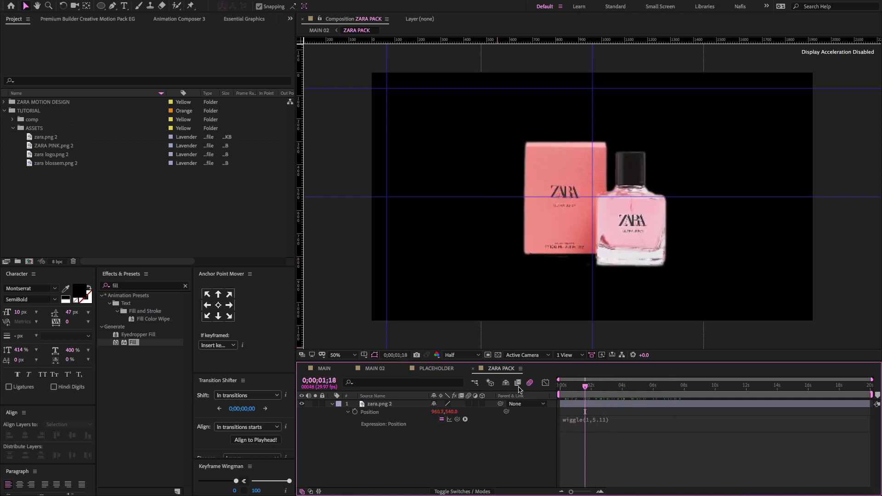
Step: Return to MAIN 02 and scrub through the ZARA PACK entrance to about 11 seconds to check the motion
{"action": "left_click", "coordinate": [375, 368]}
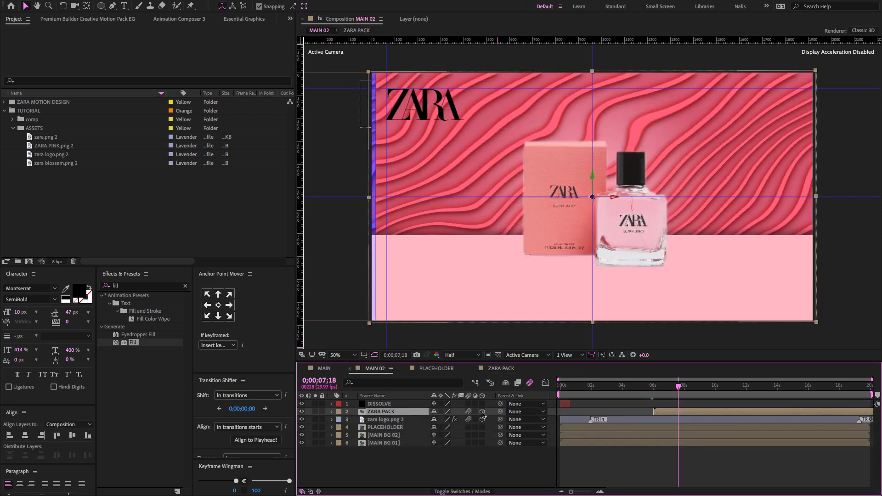
{"action": "left_click_drag", "start_coordinate": [653, 391], "coordinate": [740, 385]}
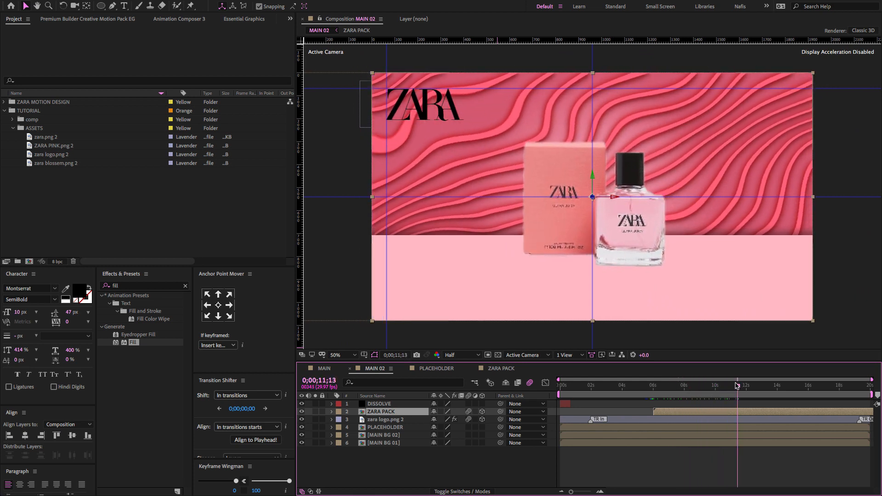
{"action": "left_click", "coordinate": [398, 485]}
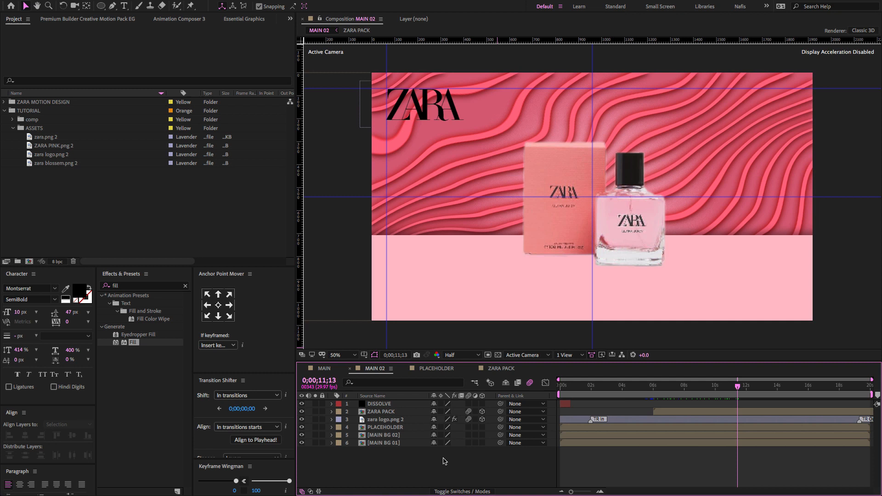
Step: Draw a flat black ellipse beneath the pink ZARA box as a floor shadow
{"action": "left_click_drag", "start_coordinate": [101, 5], "coordinate": [138, 26]}
{"action": "mouse_move", "coordinate": [502, 275]}
{"action": "left_mouse_down"}
{"action": "mouse_move", "coordinate": [592, 292]}
{"action": "mouse_move", "coordinate": [574, 278]}
{"action": "left_mouse_up"}
{"action": "key", "text": "v"}
Step: Apply Gaussian Blur to the ellipse shape layer with a blurriness of 100
{"action": "left_click", "coordinate": [147, 286]}
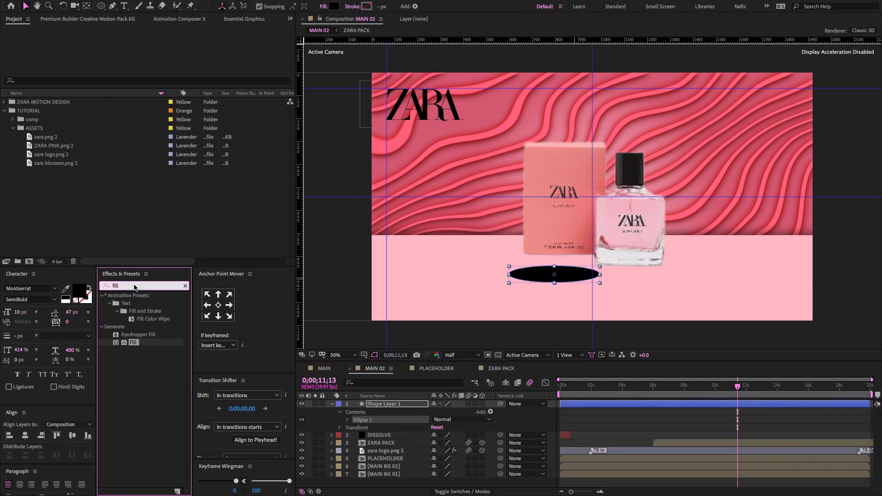
{"action": "type", "text": "blur"}
{"action": "left_click_drag", "start_coordinate": [137, 476], "coordinate": [378, 405]}
{"action": "left_click", "coordinate": [161, 46]}
{"action": "type", "text": "100"}
{"action": "key", "text": "Return"}
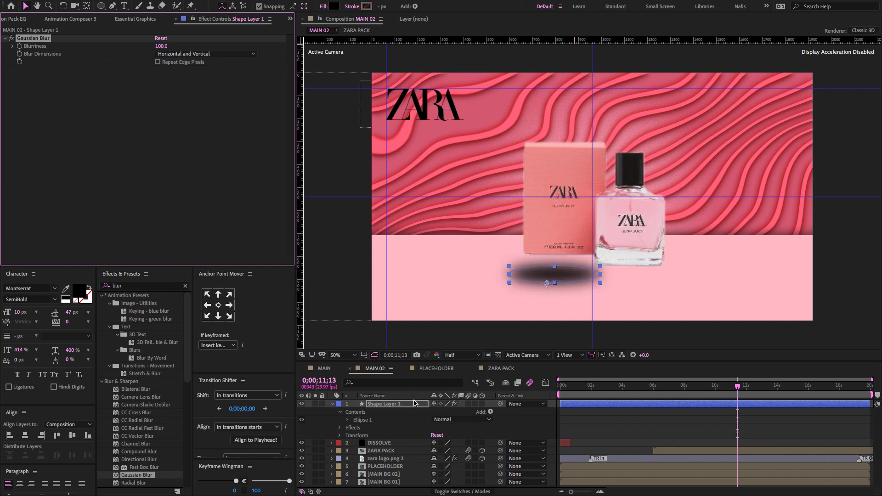
Step: Set the blurred ellipse's opacity to 30% and rename its layer SHADOWS
{"action": "left_click", "coordinate": [414, 403]}
{"action": "key", "text": "t"}
{"action": "left_click", "coordinate": [436, 412]}
{"action": "type", "text": "25"}
{"action": "key", "text": "Return"}
{"action": "key", "text": "Return"}
{"action": "key", "text": "Return"}
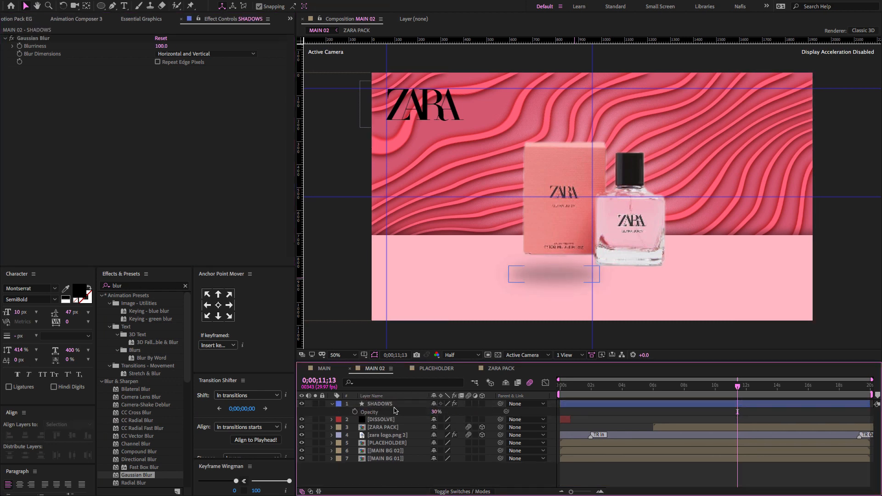
Step: Duplicate SHADOWS, make the copy smaller and place it beneath the perfume bottle, and nudge the original under the box
{"action": "key", "text": "ctrl+d"}
{"action": "key", "text": "shift+Right"}
{"action": "key", "text": "shift+Right"}
{"action": "key", "text": "shift+Right"}
{"action": "key", "text": "shift+Right"}
{"action": "key", "text": "shift+Right"}
{"action": "key", "text": "shift+Right"}
{"action": "key", "text": "shift+Right"}
{"action": "key", "text": "shift+Right"}
{"action": "key", "text": "shift+Right"}
{"action": "key", "text": "shift+Right"}
{"action": "key", "text": "shift+Right"}
{"action": "key", "text": "shift+Right"}
{"action": "key", "text": "shift+Right"}
{"action": "key", "text": "shift+Right"}
{"action": "key", "text": "shift+Right"}
{"action": "key", "text": "shift+Right"}
{"action": "key", "text": "shift+Right"}
{"action": "key", "text": "shift+Right"}
{"action": "key", "text": "shift+Right"}
{"action": "key", "text": "shift+Right"}
{"action": "left_click", "coordinate": [405, 413], "text": "shift"}
{"action": "key", "text": "ctrl+alt+Home"}
{"action": "key", "text": "ctrl+shift+a"}
{"action": "left_click", "coordinate": [413, 410]}
{"action": "left_click", "coordinate": [412, 404]}
{"action": "left_click_drag", "start_coordinate": [673, 275], "coordinate": [636, 291]}
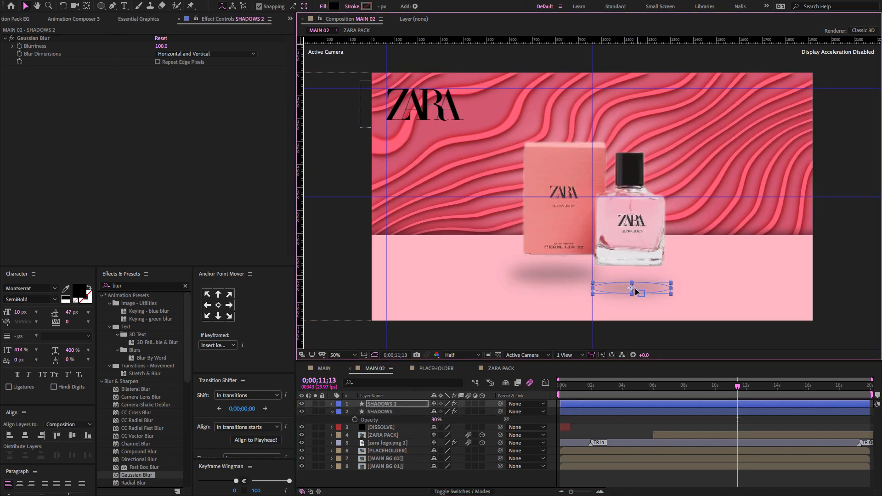
{"action": "left_click_drag", "start_coordinate": [545, 273], "coordinate": [550, 273]}
Step: Move SHADOWS and SHADOWS 2 directly below ZARA PACK in the layer stack and parent both to ZARA PACK
{"action": "left_click_drag", "start_coordinate": [650, 387], "coordinate": [617, 397]}
{"action": "left_click", "coordinate": [391, 404], "text": "shift"}
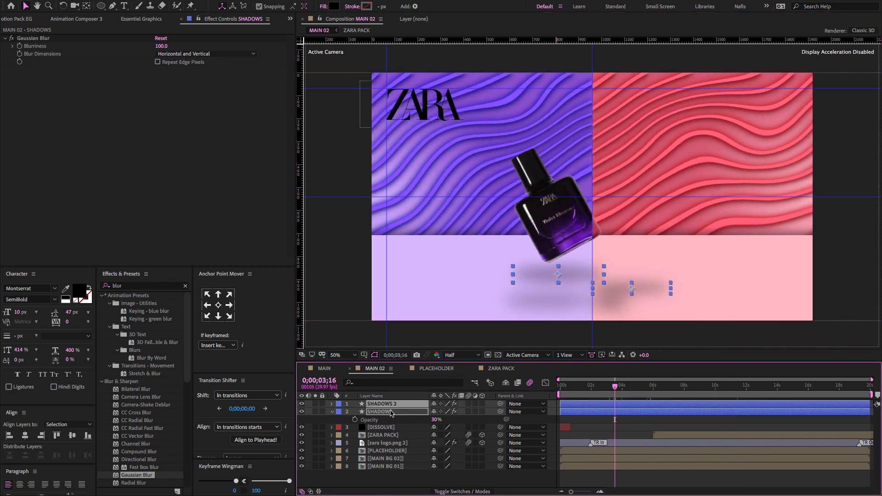
{"action": "left_click", "coordinate": [331, 412]}
{"action": "left_click_drag", "start_coordinate": [390, 406], "coordinate": [388, 429]}
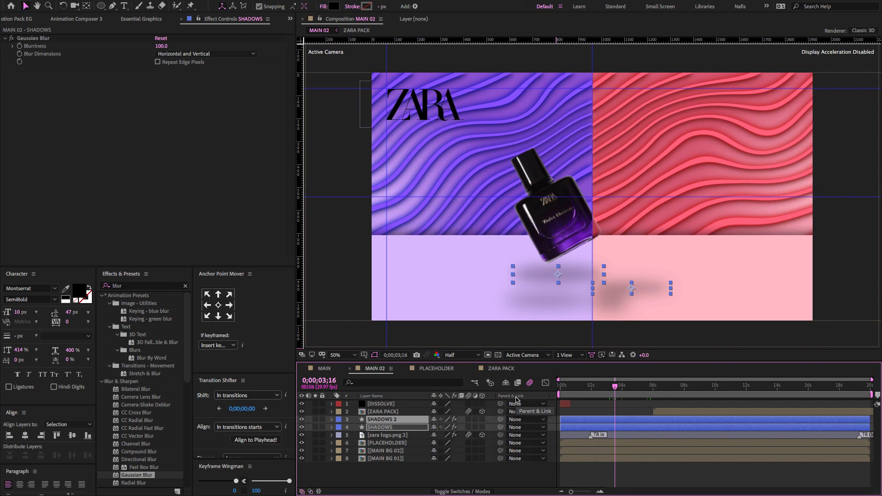
{"action": "left_click_drag", "start_coordinate": [500, 427], "coordinate": [415, 415]}
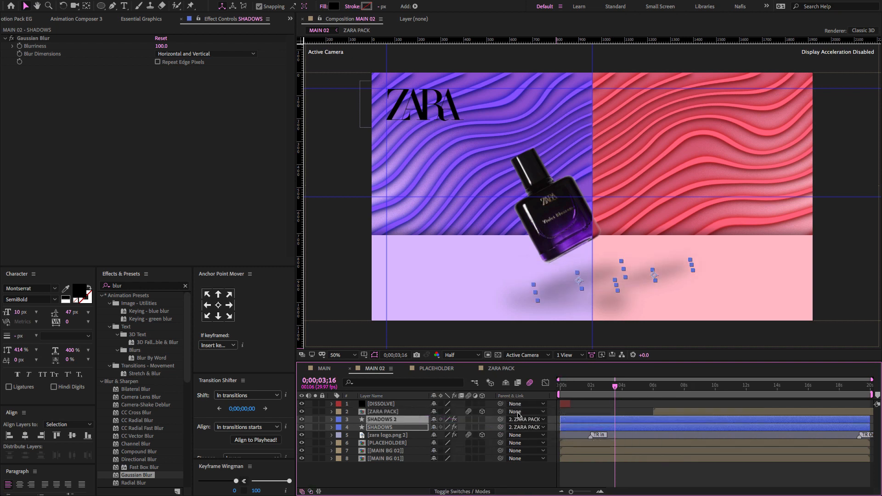
{"action": "key", "text": "space"}
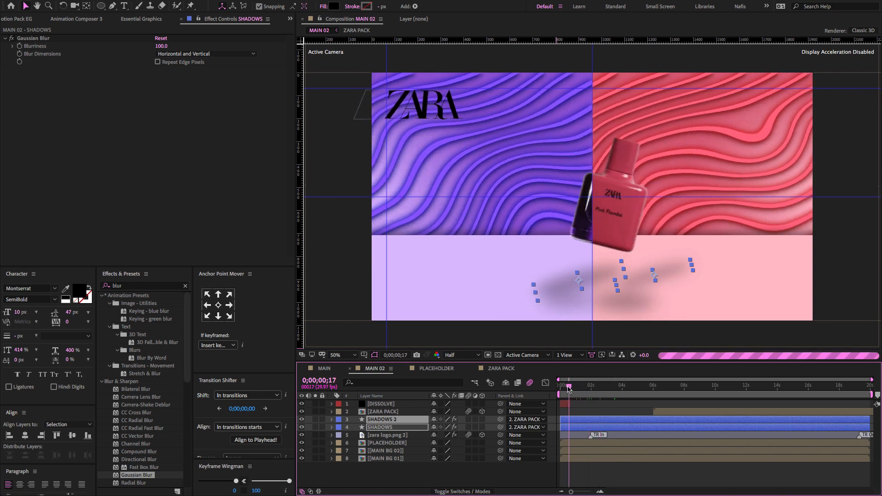
Step: Shift SHADOWS and SHADOWS 2 in time to start with ZARA PACK at about 6 seconds, and make both 3D layers
{"action": "left_click_drag", "start_coordinate": [601, 389], "coordinate": [667, 384]}
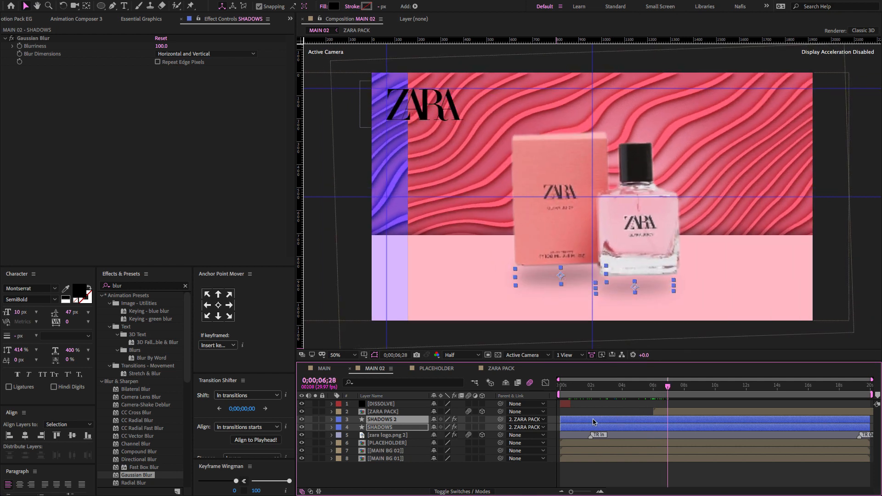
{"action": "left_click_drag", "start_coordinate": [593, 422], "coordinate": [668, 419]}
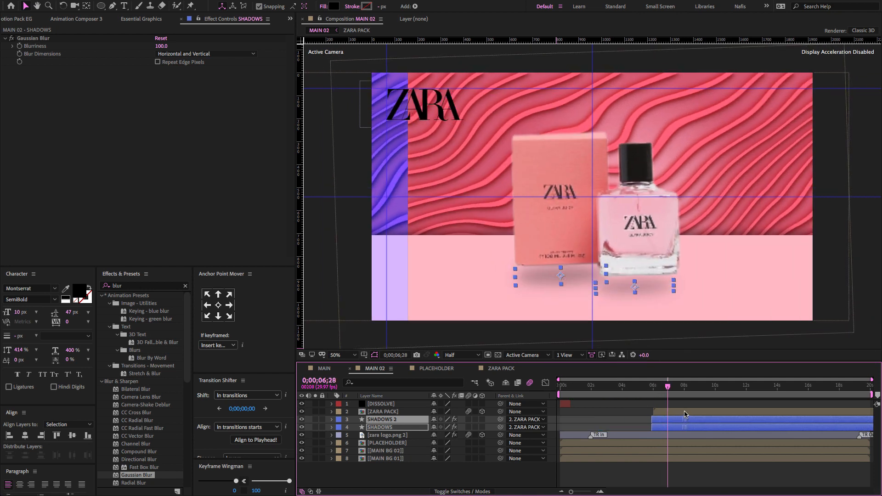
{"action": "left_click_drag", "start_coordinate": [662, 394], "coordinate": [691, 381]}
{"action": "left_click", "coordinate": [482, 419]}
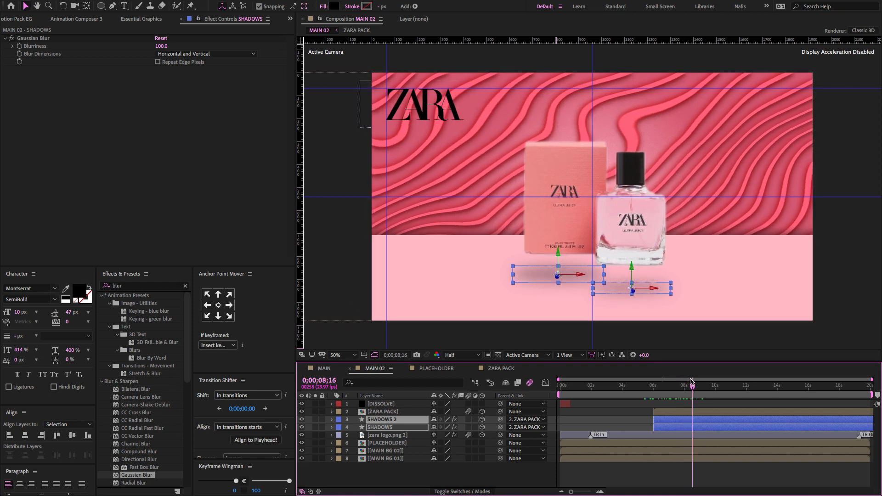
Step: Copy the wiggle(1,5.11) position expression from the zara.png 2 layer inside the ZARA PACK composition and return to MAIN 02
{"action": "left_click", "coordinate": [390, 412]}
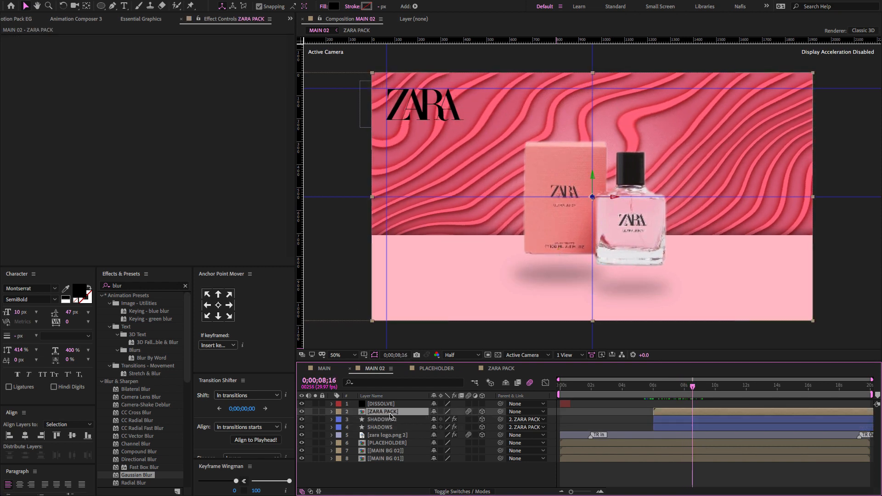
{"action": "double_click", "coordinate": [390, 412]}
{"action": "left_click", "coordinate": [589, 420]}
{"action": "key", "text": "ctrl+c"}
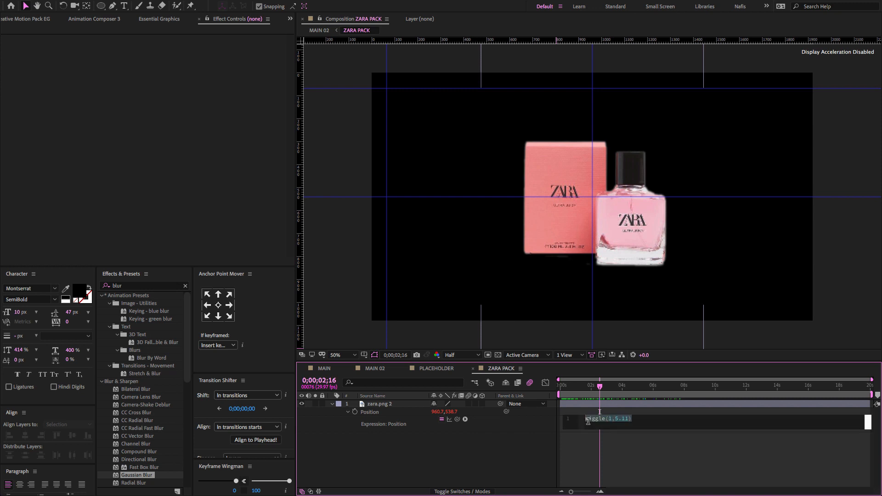
{"action": "left_click", "coordinate": [394, 370]}
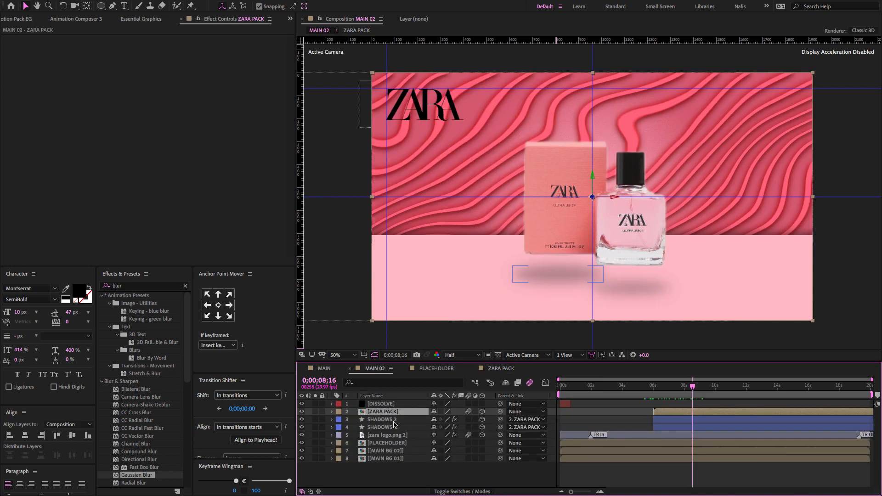
Step: Add the copied wiggle(1,5.11) expression to the Position of both SHADOWS 2 and SHADOWS
{"action": "left_click", "coordinate": [381, 419]}
{"action": "left_click", "coordinate": [394, 427], "text": "shift"}
{"action": "key", "text": "p"}
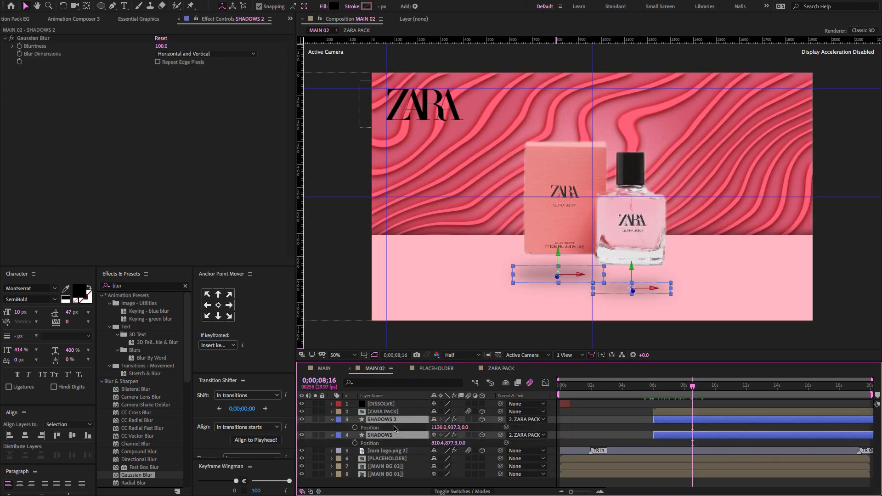
{"action": "left_click", "coordinate": [355, 427], "text": "alt"}
{"action": "key", "text": "ctrl+v"}
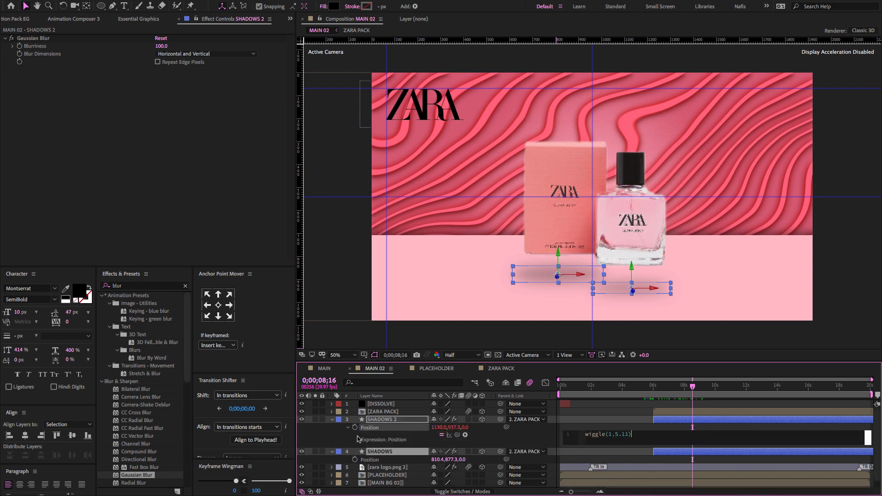
{"action": "left_click", "coordinate": [356, 460], "text": "alt"}
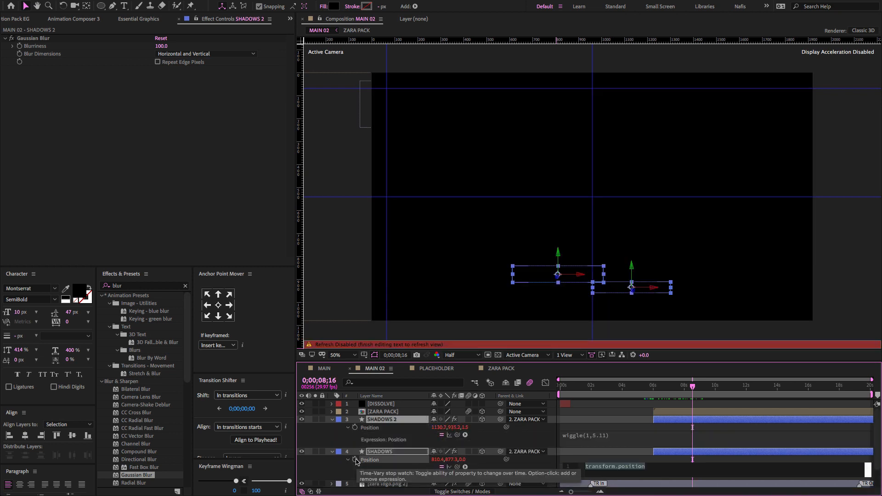
{"action": "key", "text": "ctrl+v"}
{"action": "left_click", "coordinate": [512, 438]}
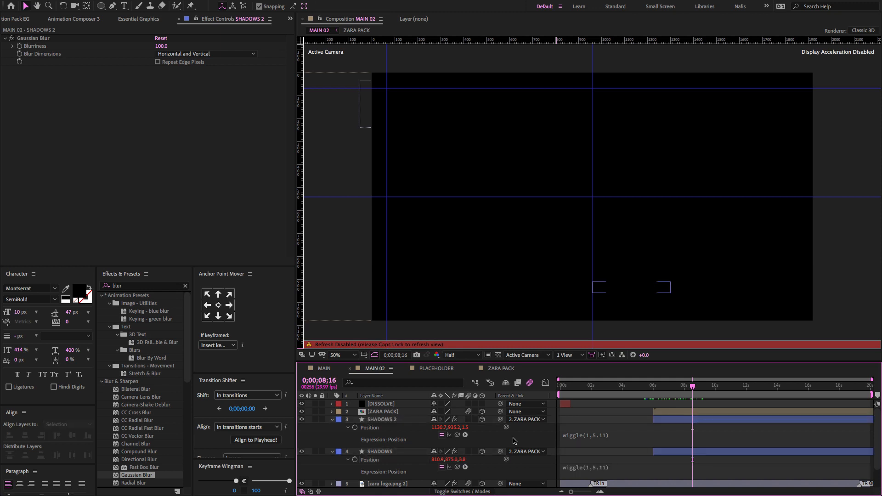
Step: Collapse the expanded properties of all layers in MAIN 02 and clear the selection
{"action": "key", "text": "ctrl+a"}
{"action": "key", "text": "a"}
{"action": "key", "text": "a"}
{"action": "key", "text": "u"}
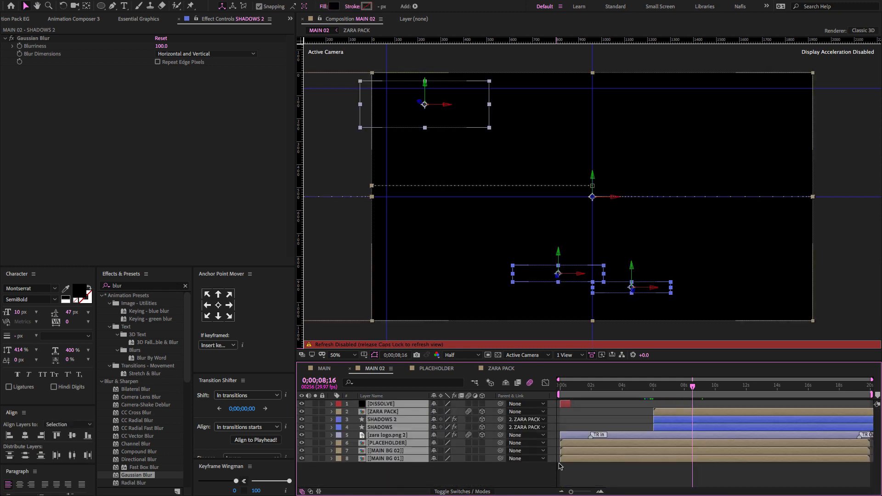
{"action": "left_click", "coordinate": [541, 470]}
Step: Re-enable the viewer refresh and scrub from about 7 to 10 seconds to check the pack's floating motion with its shadows
{"action": "left_click", "coordinate": [675, 387]}
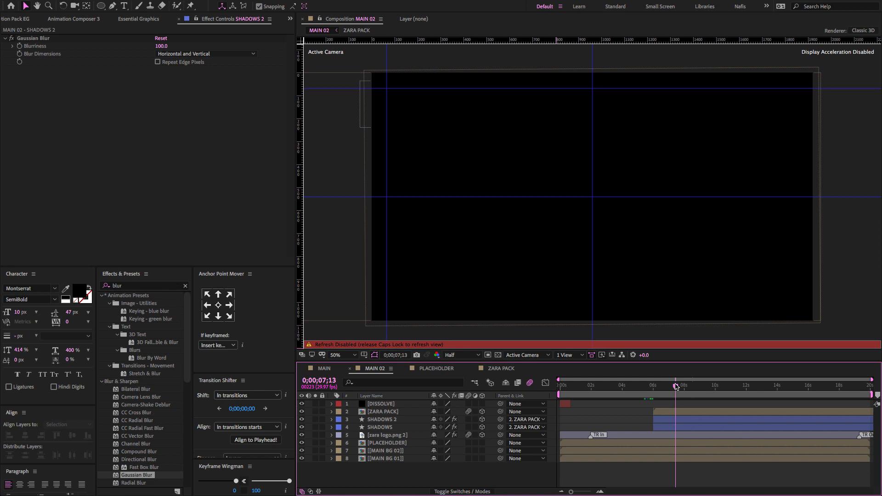
{"action": "key", "text": "Caps_Lock"}
{"action": "left_click_drag", "start_coordinate": [676, 386], "coordinate": [716, 381]}
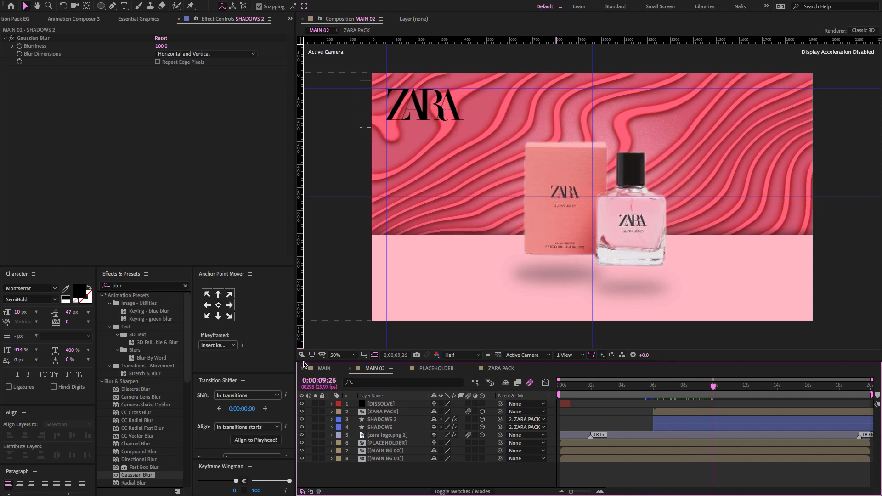